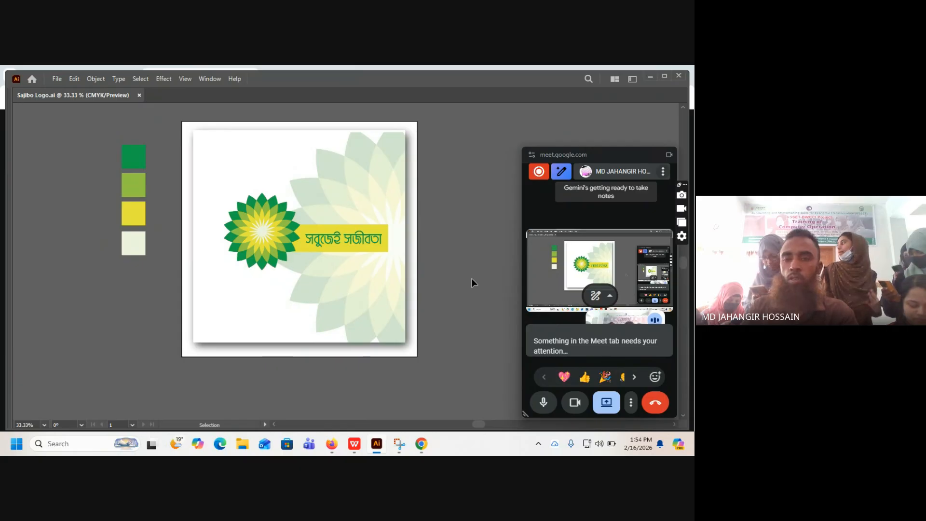
Step: Switch to the Google Meet call and admit all guests waiting to join, dismissing the attention notice
mouse_move(423, 443)
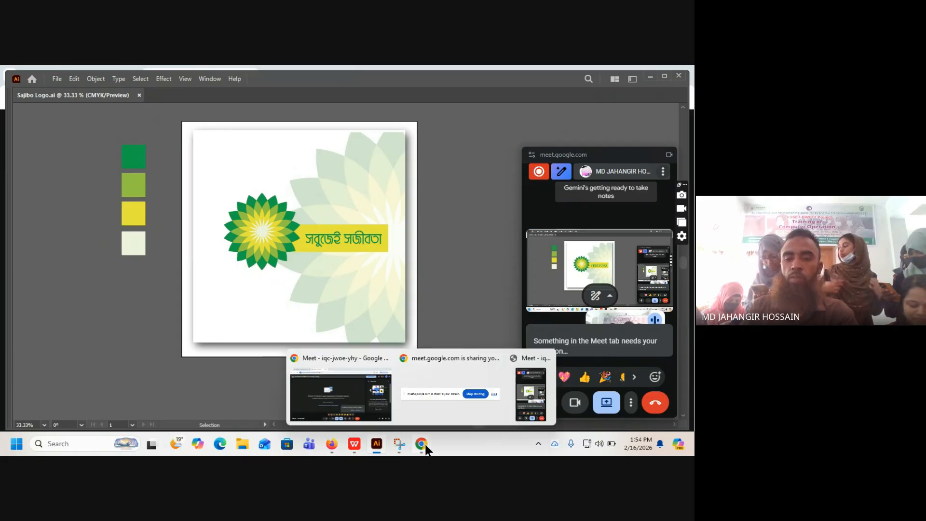
click(366, 405)
drag(611, 158, 361, 155)
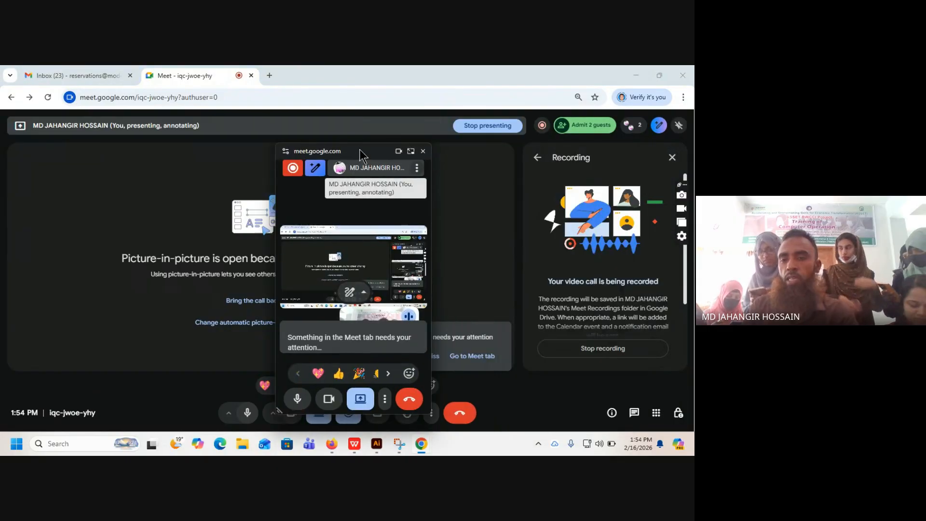
click(587, 128)
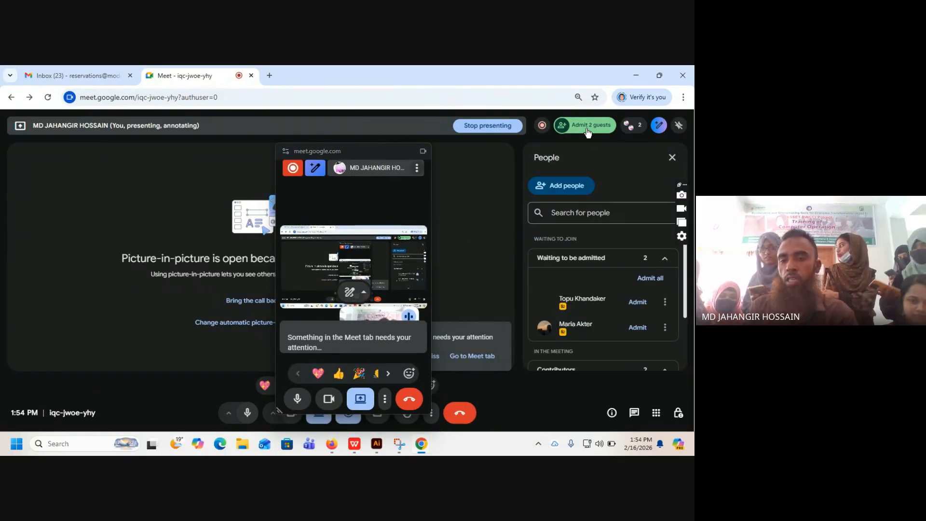
click(649, 281)
drag(347, 145, 119, 153)
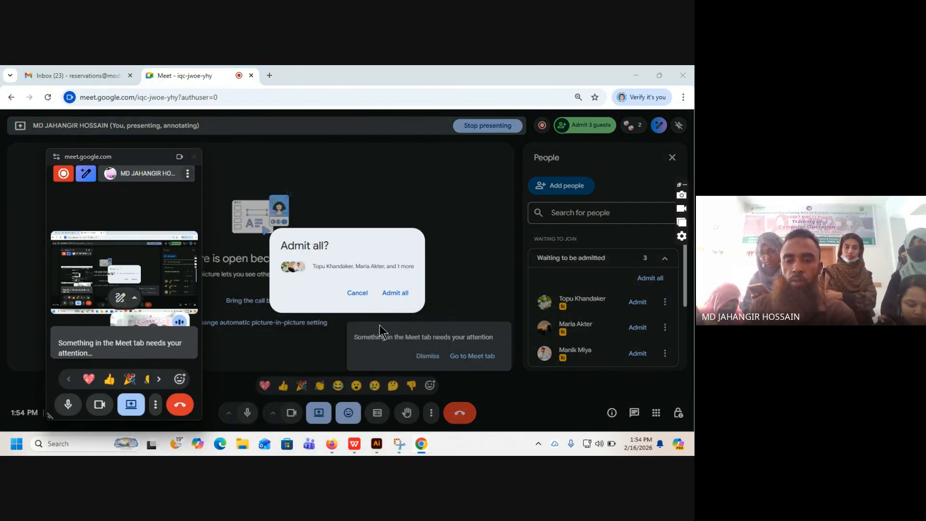
click(388, 295)
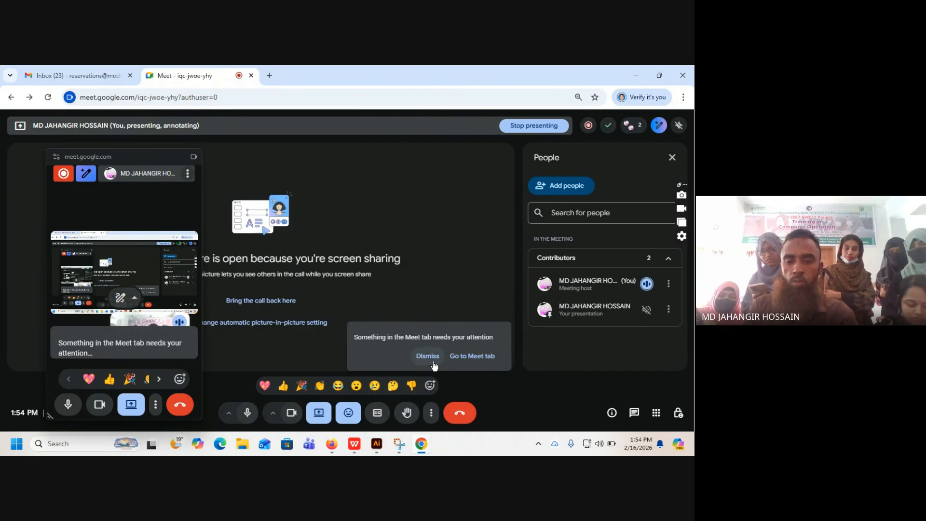
click(469, 357)
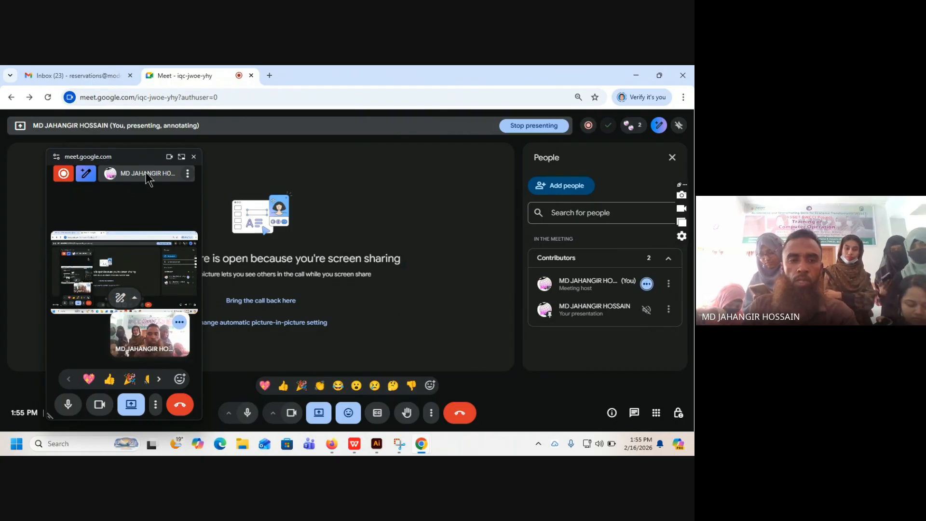
Step: Return to Illustrator with the logo file showing and move the floating call window clear of the artboard
drag(128, 157, 611, 154)
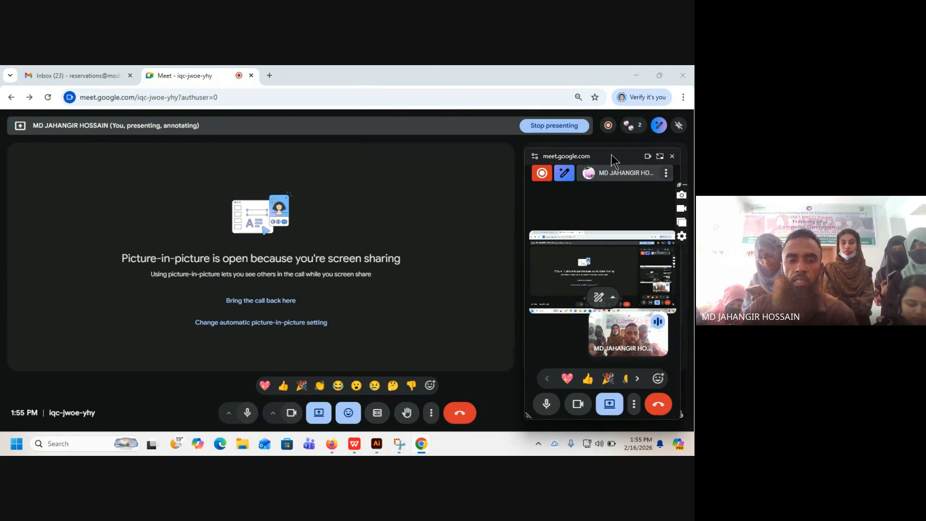
click(380, 447)
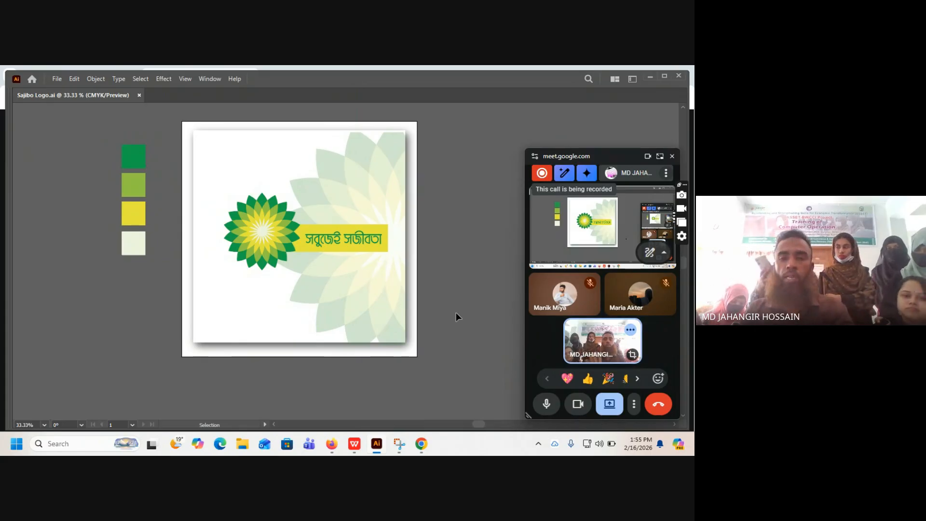
drag(612, 155, 620, 134)
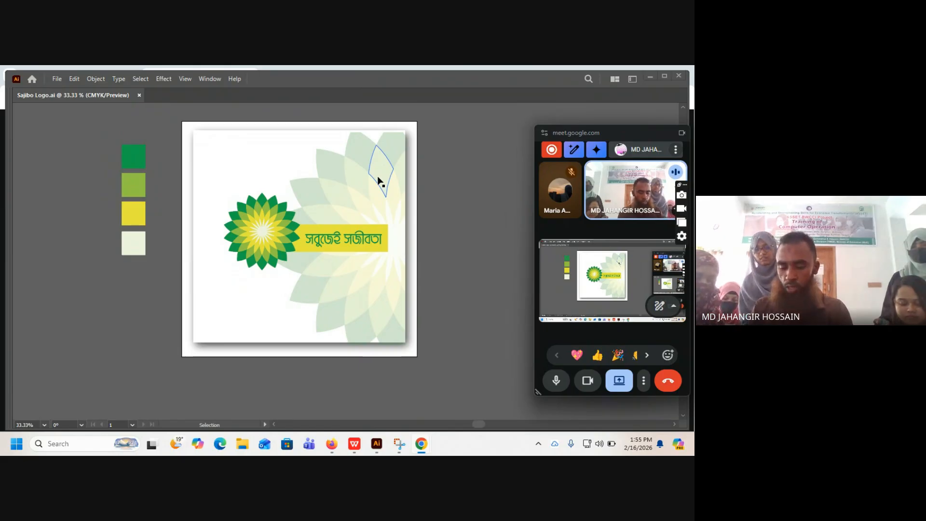
Step: Start a new document from the recent A4 841.89 x 595.28 pt preset and set its units to Millimeters
click(56, 80)
click(83, 90)
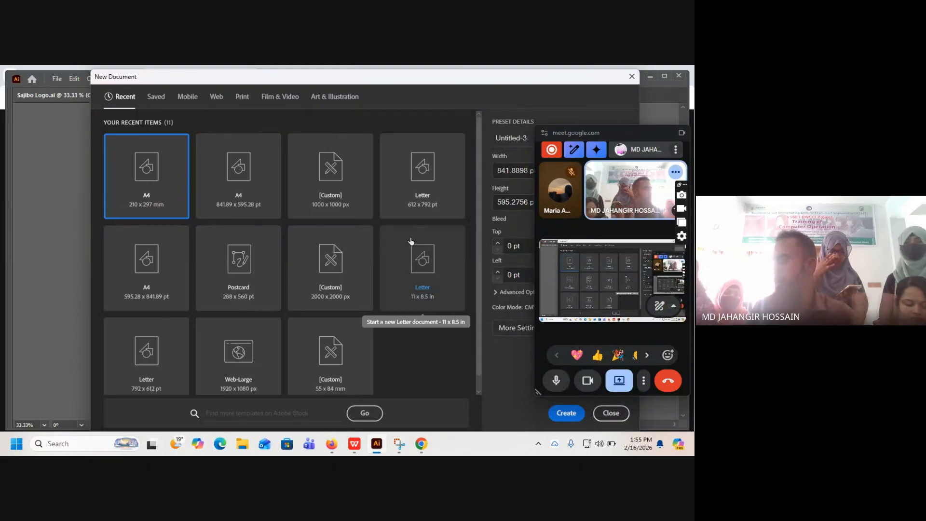
click(243, 198)
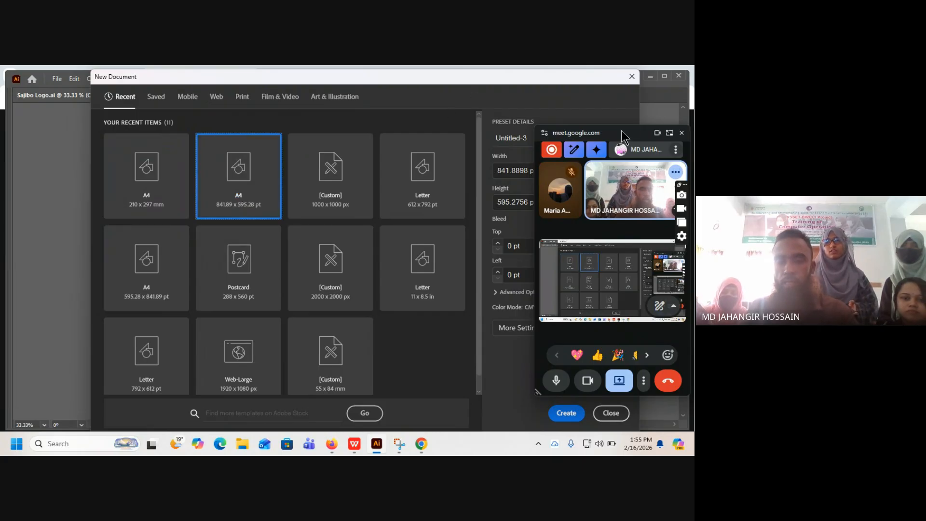
drag(623, 133, 95, 169)
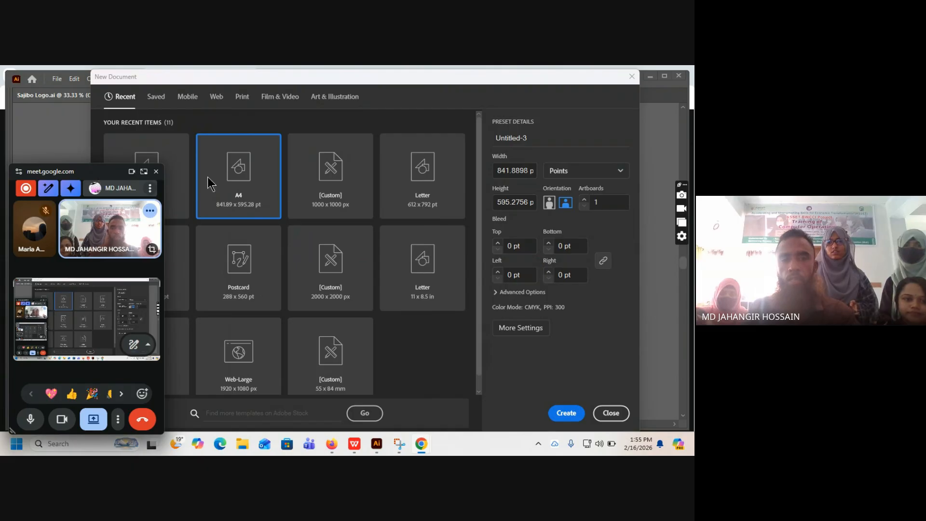
drag(389, 80, 430, 80)
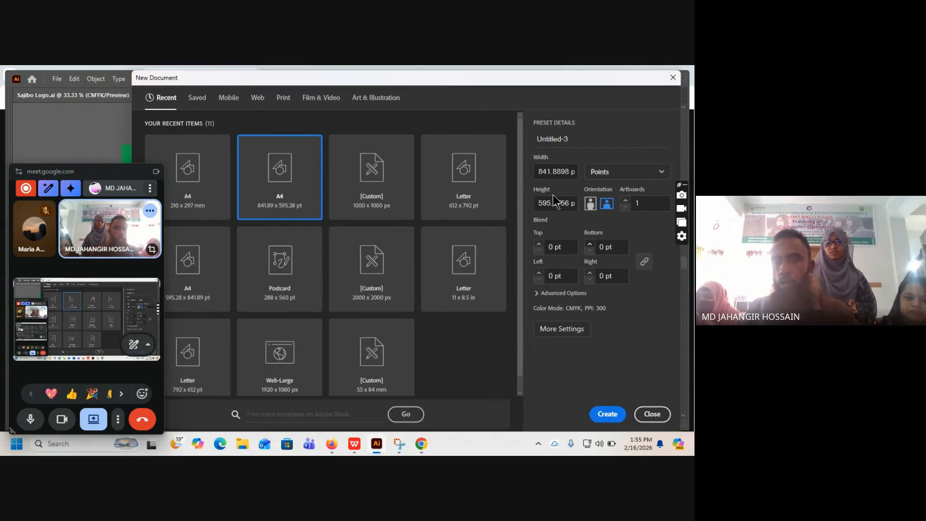
click(628, 174)
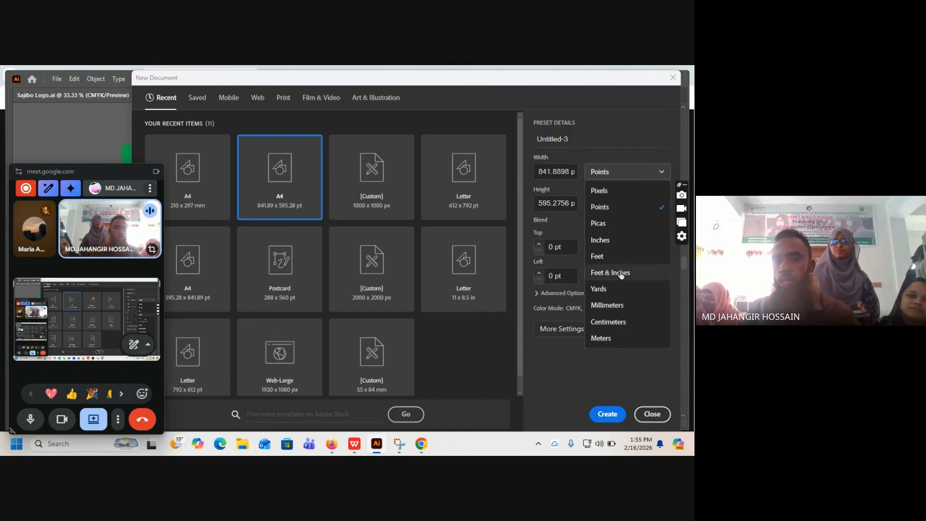
click(617, 305)
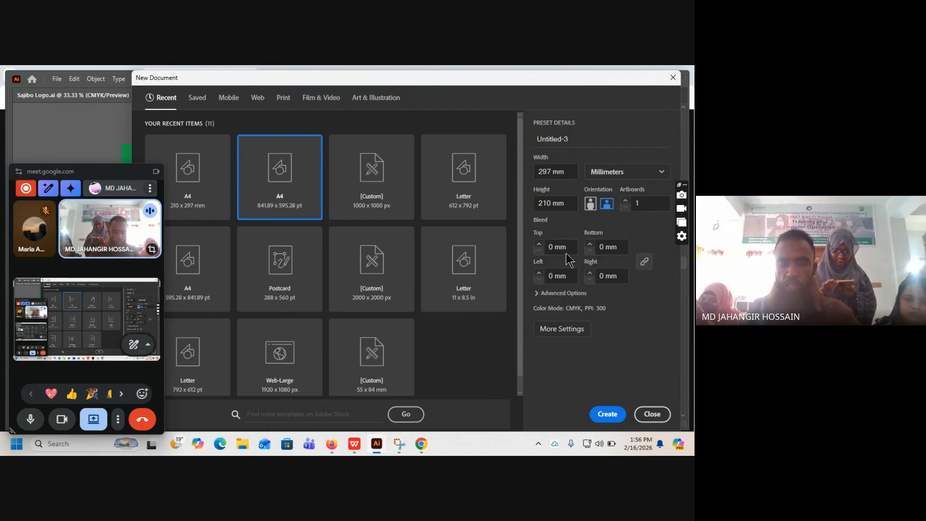
Step: Set the new document's bleed to 3 mm on all four sides, with the bleed values linked
click(645, 261)
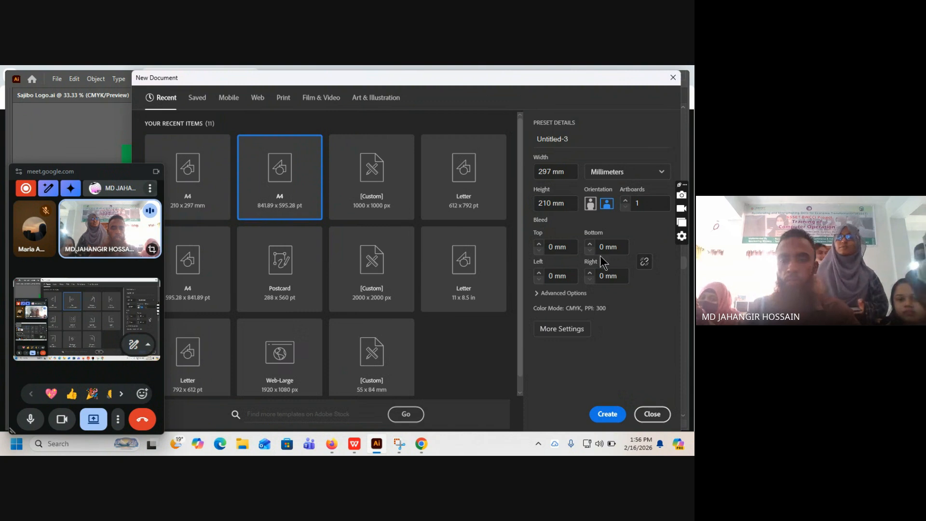
click(590, 244)
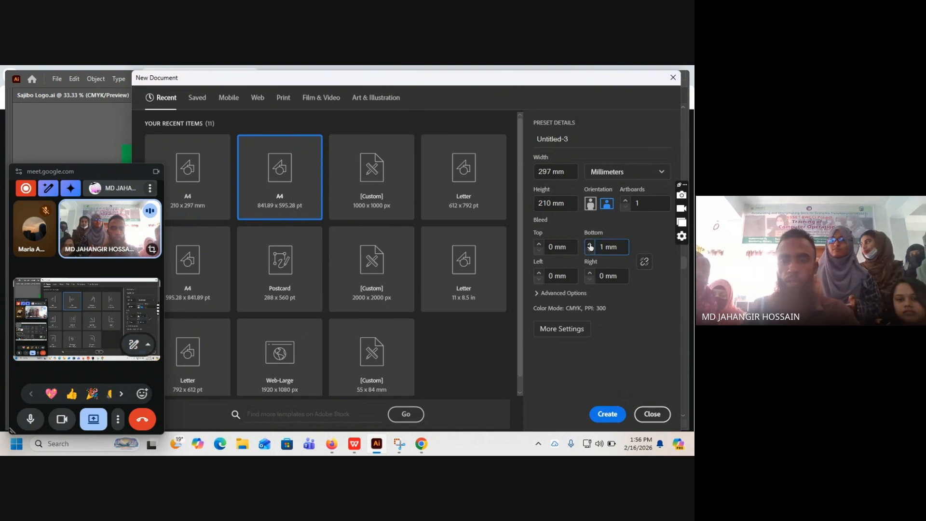
click(539, 244)
click(539, 244)
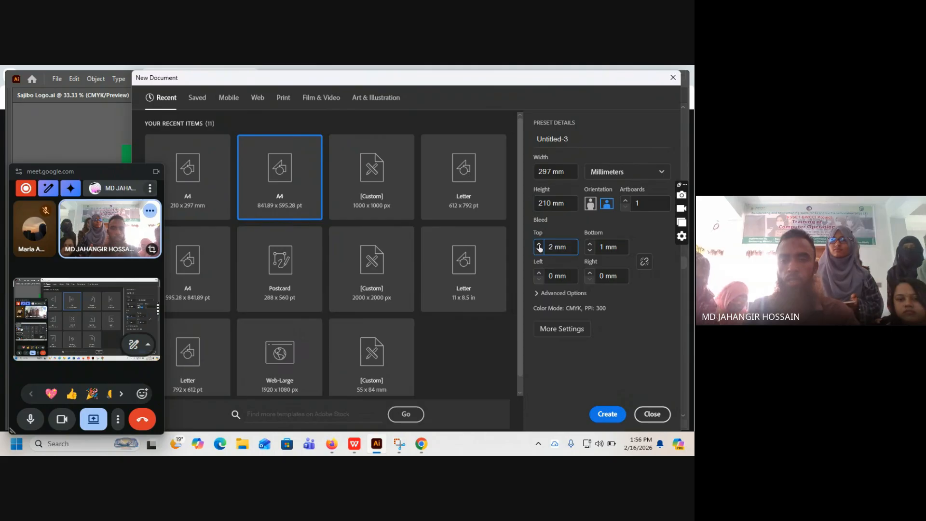
click(539, 243)
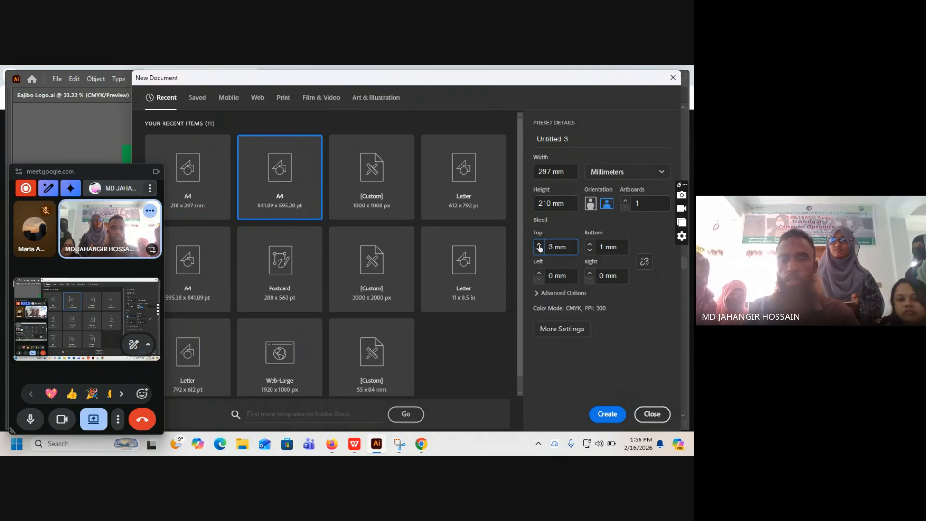
click(644, 263)
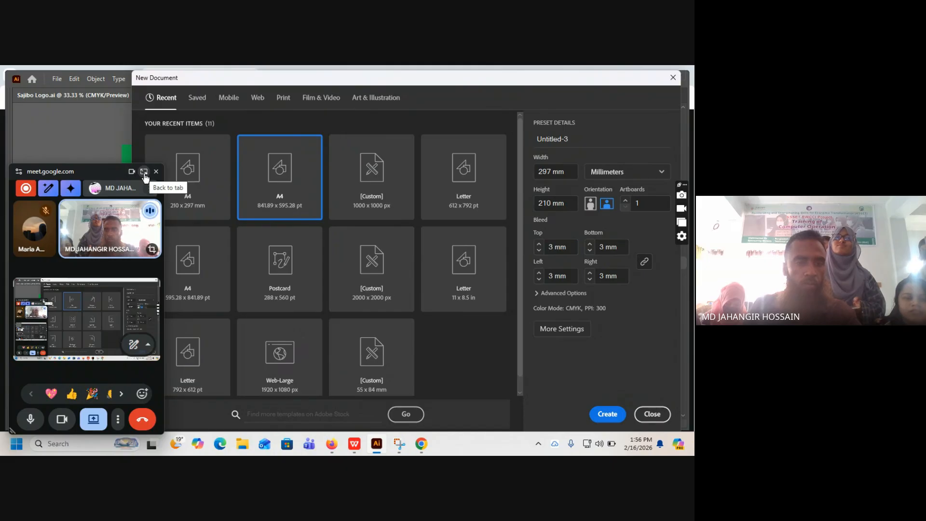
Step: Switch to the Google Meet tab, turn off the camera and show the presented screen's preview
click(143, 172)
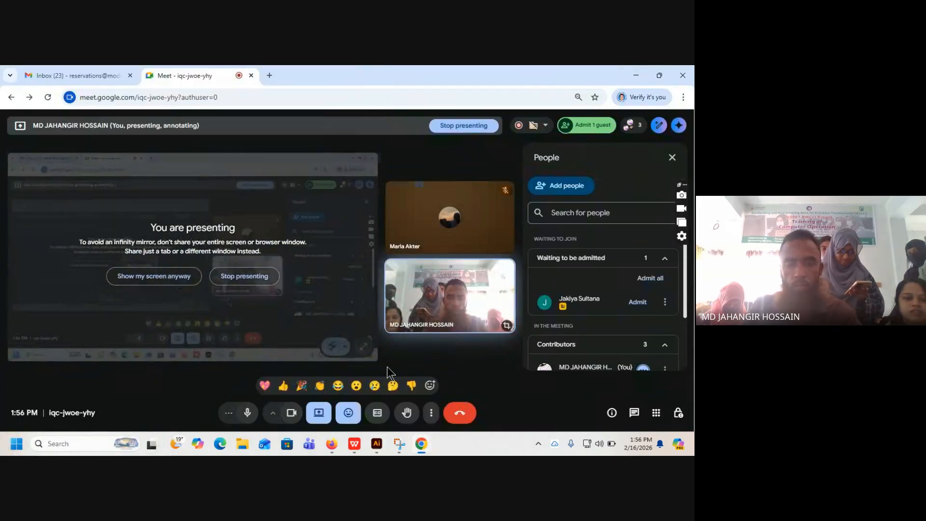
click(289, 414)
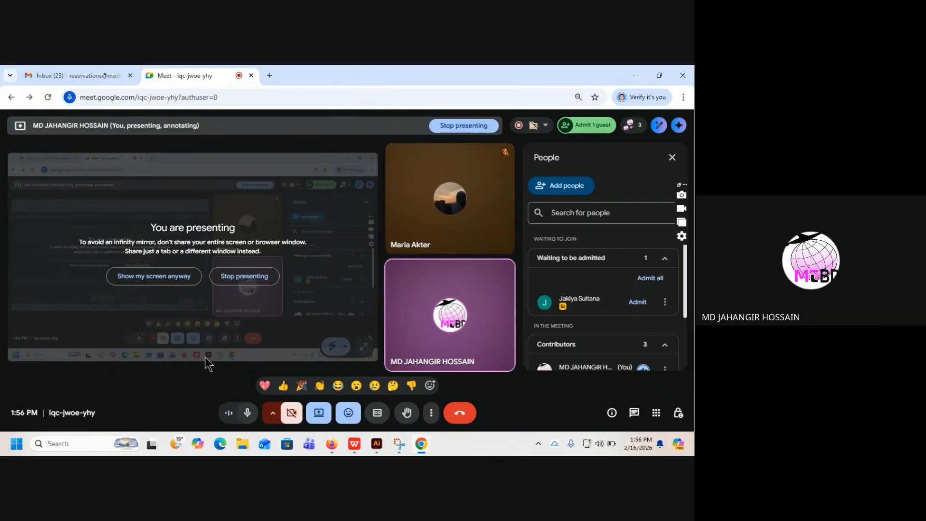
click(164, 276)
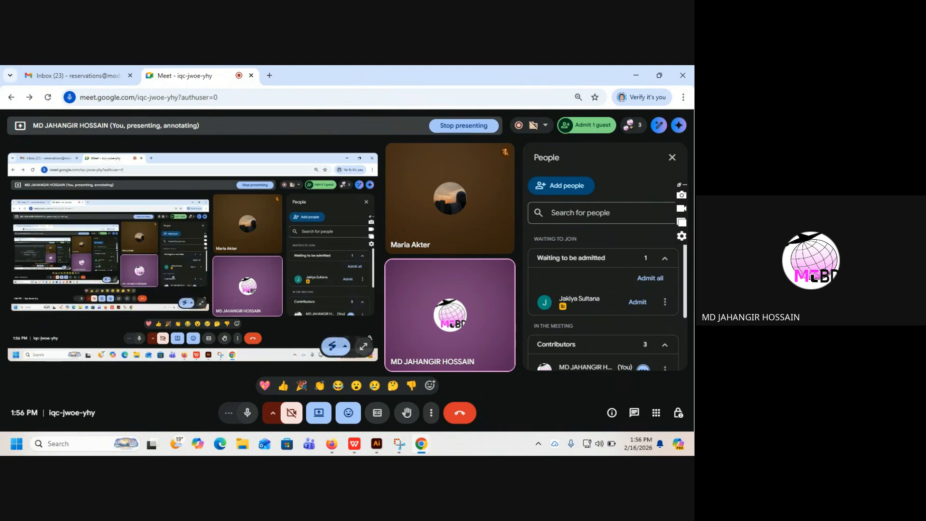
Step: Switch back to Illustrator, create the document and enter artboard editing from Document Setup
click(376, 445)
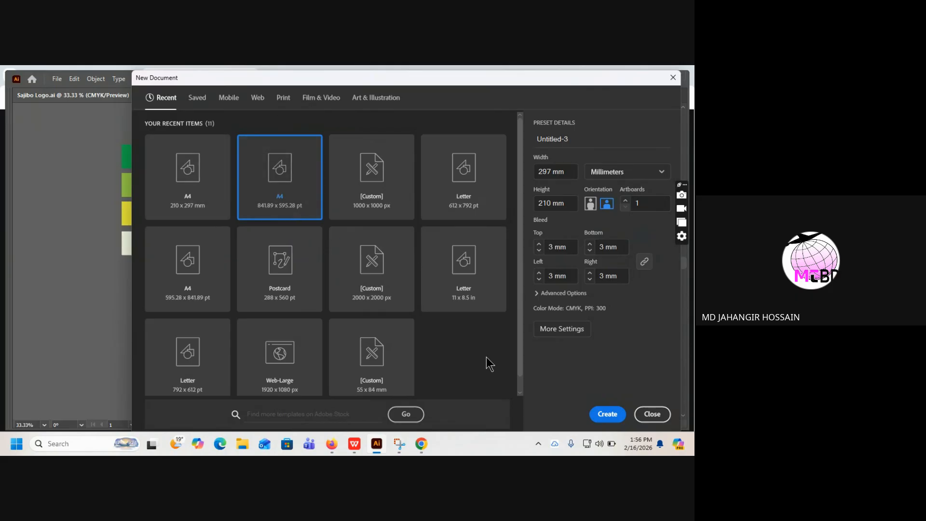
click(610, 416)
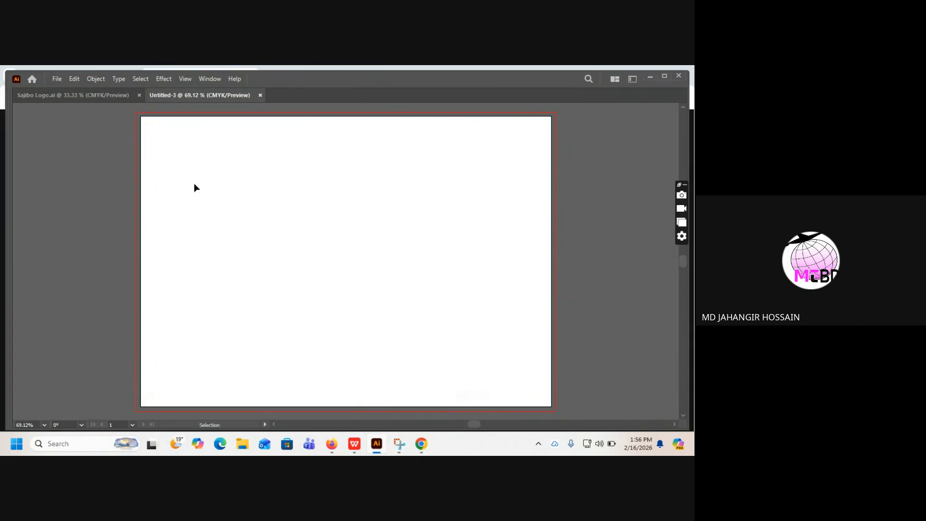
click(57, 79)
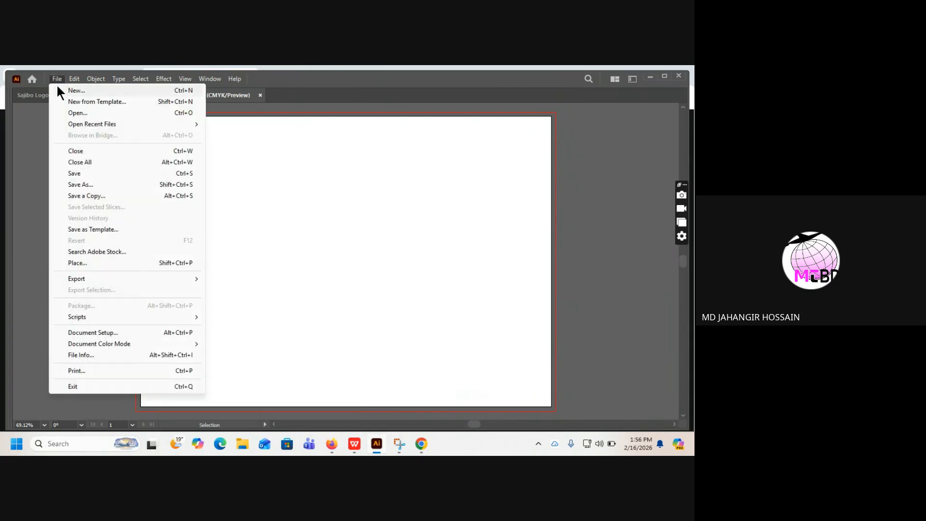
click(79, 332)
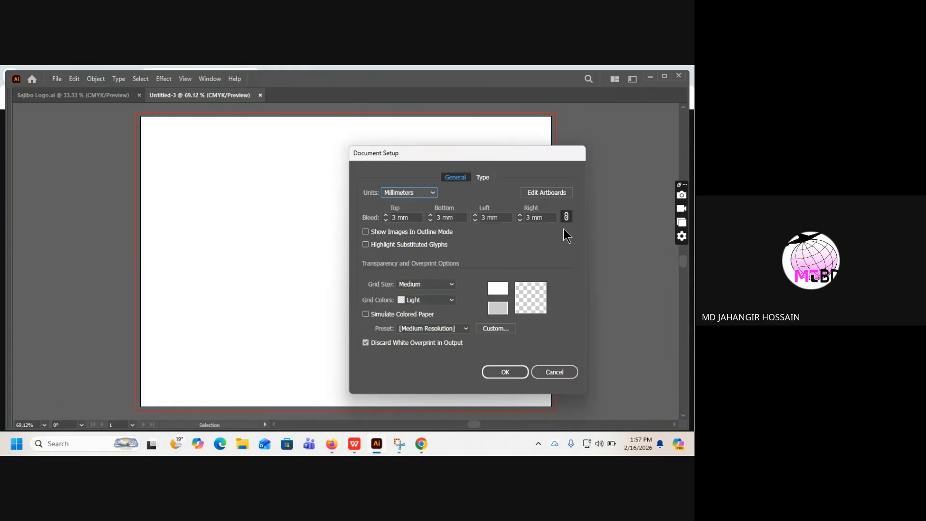
click(536, 192)
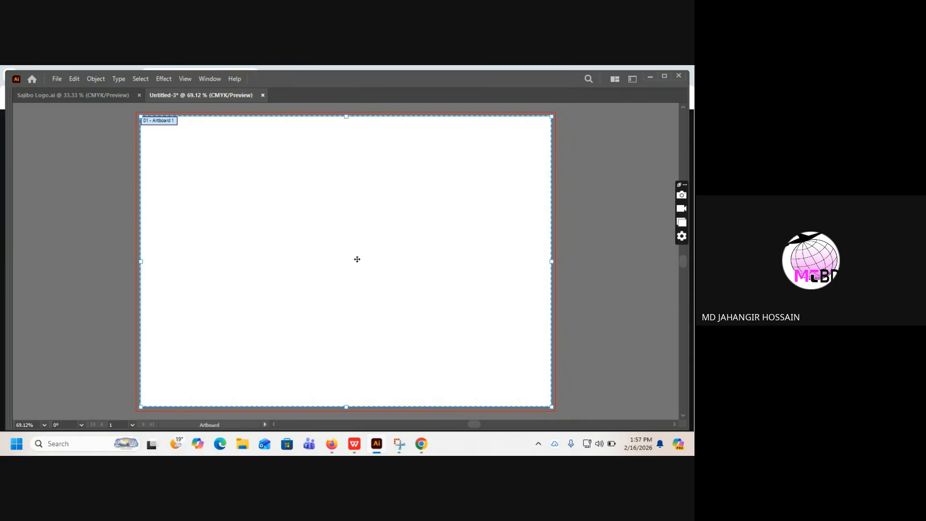
Step: Display the Properties panel for the selected artboard
click(209, 79)
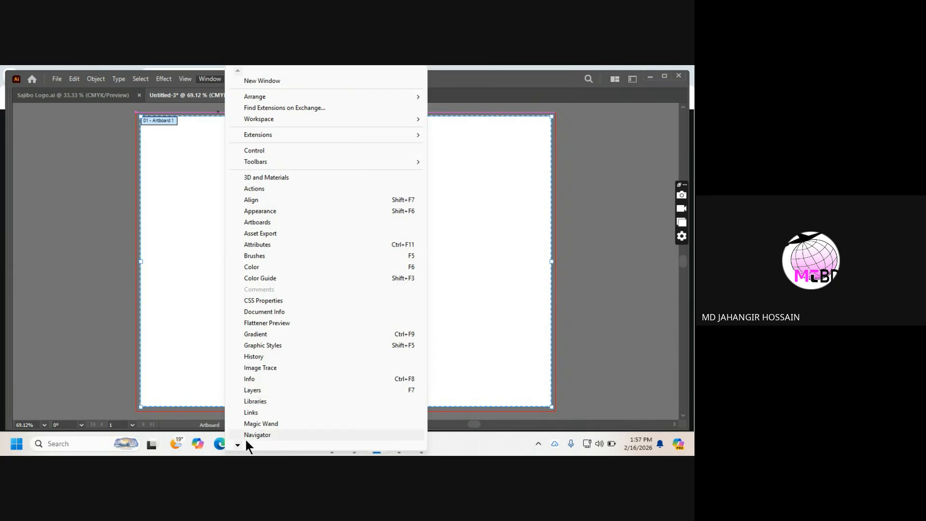
mouse_move(238, 446)
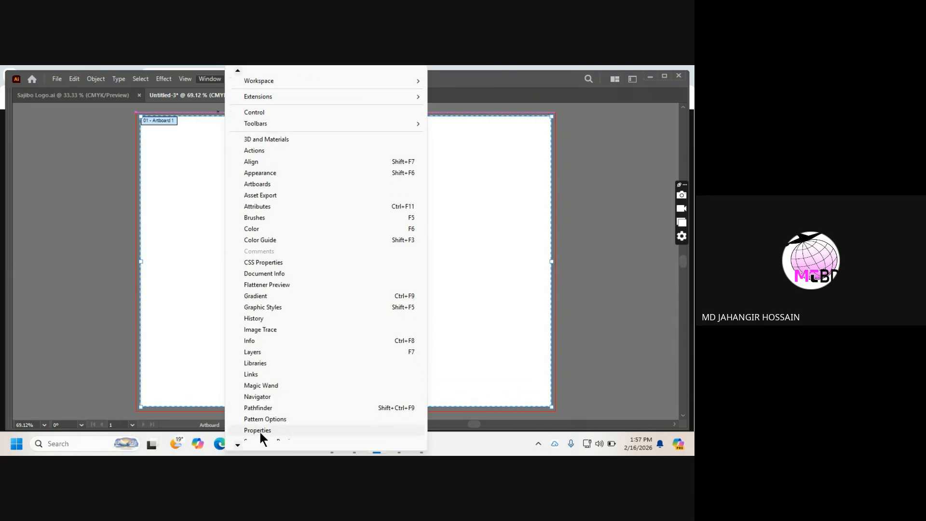
click(258, 431)
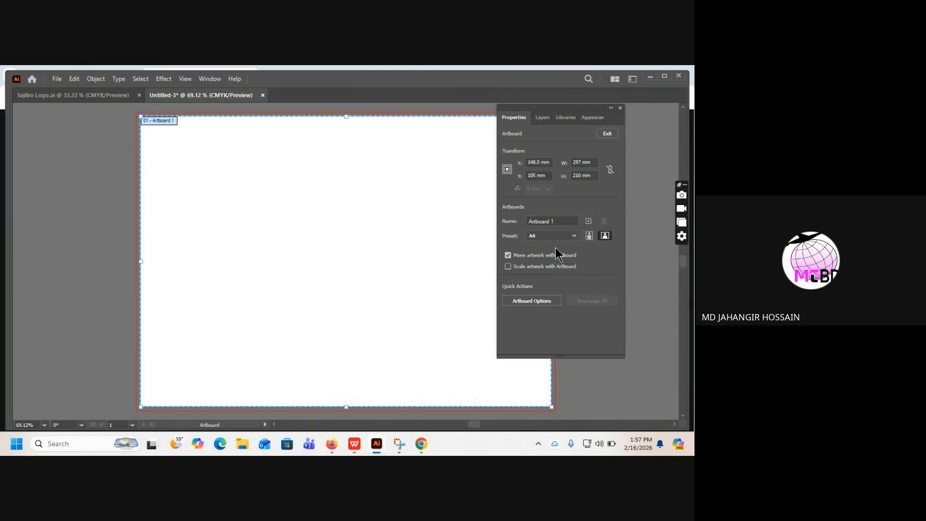
Step: Try portrait orientation on the A4 artboard and return it to landscape
click(589, 235)
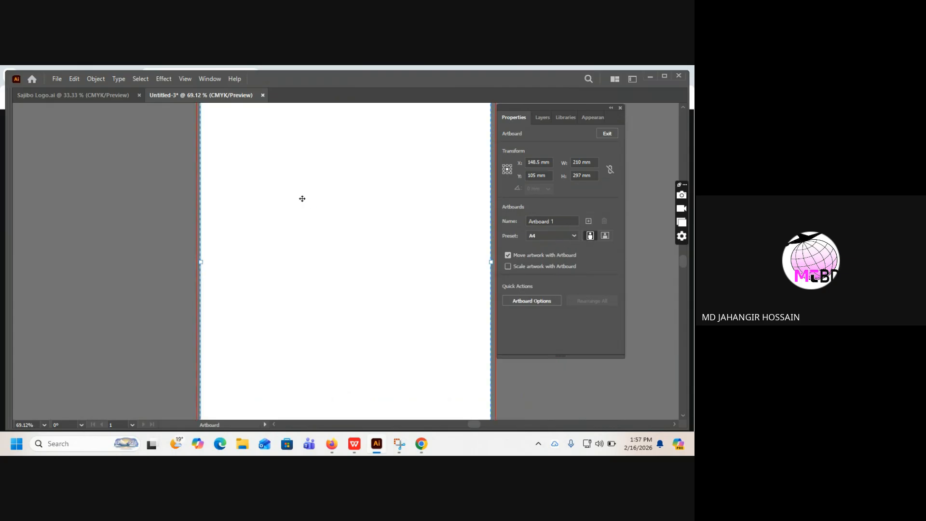
click(606, 236)
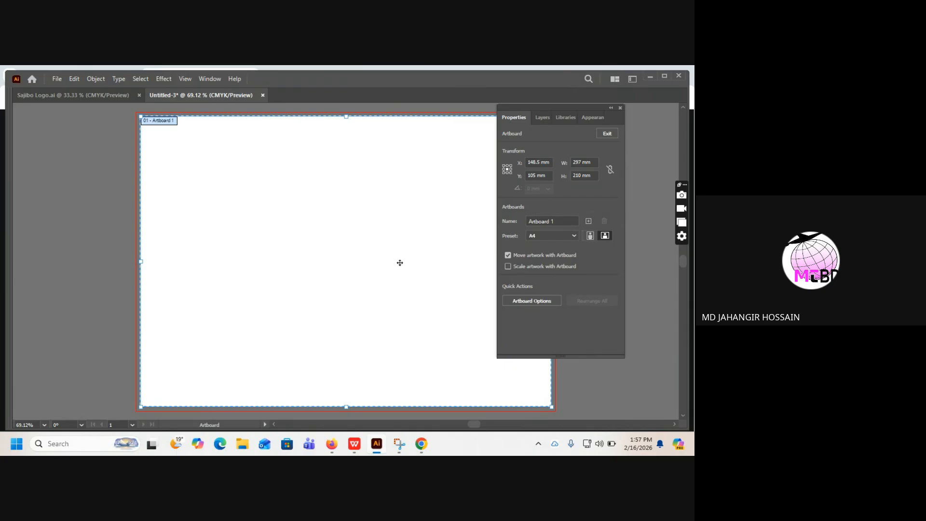
Step: Deselect the artboard and move the Properties panel off the artboard
click(88, 188)
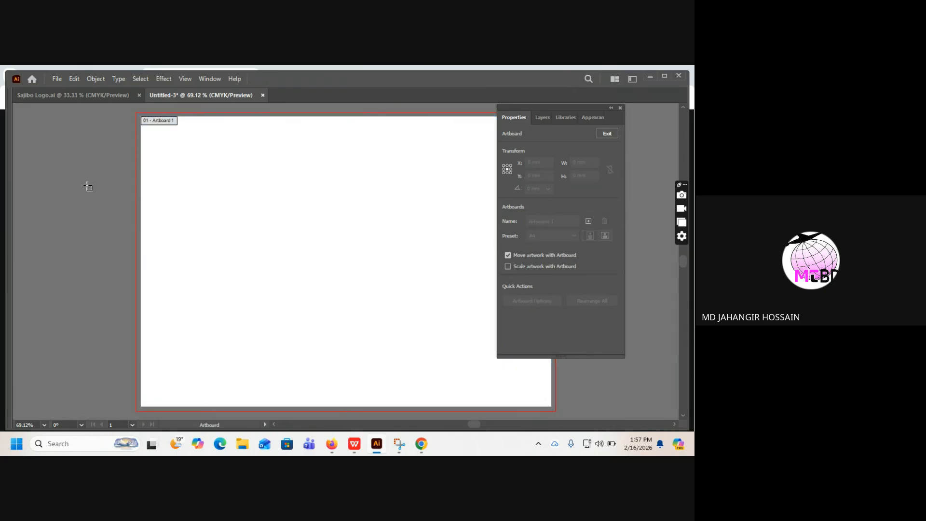
drag(561, 109, 624, 146)
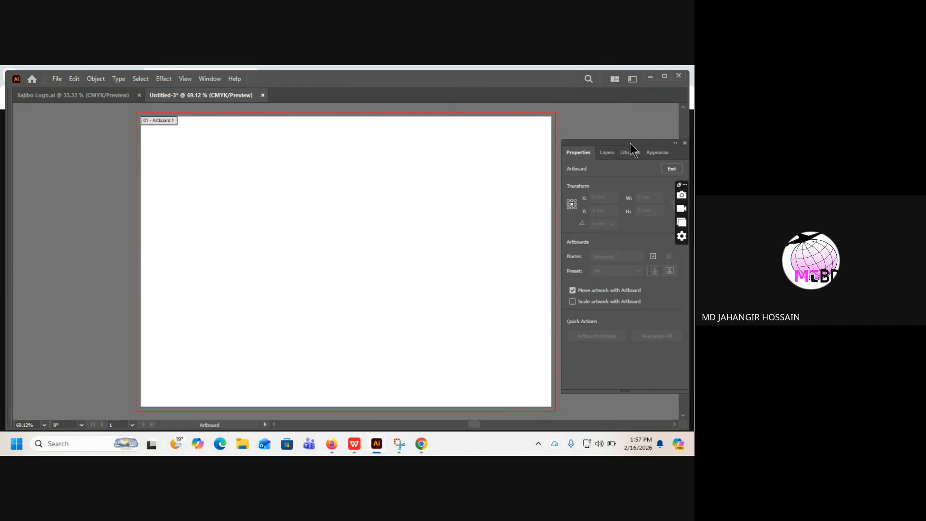
Step: Leave artboard editing, switch to the Sajibo Logo.ai document and maximize the application window
key(Escape)
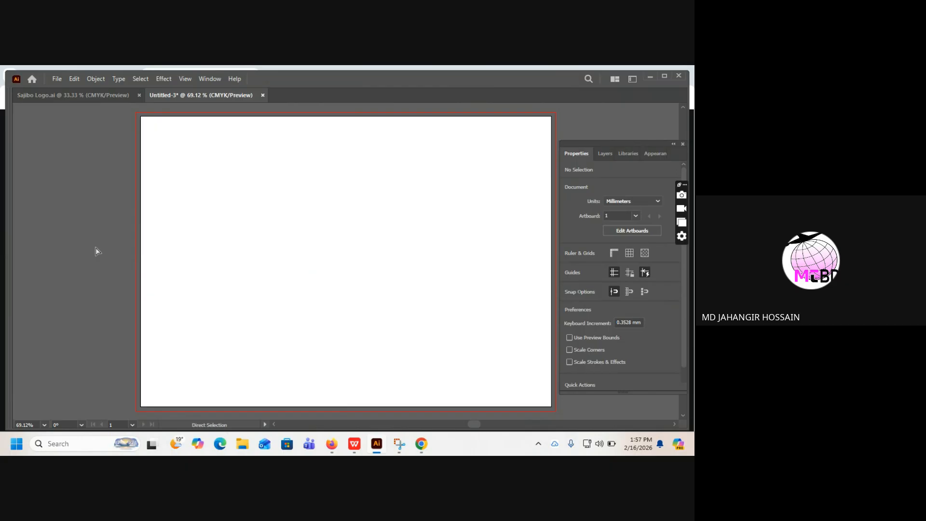
key(ctrl+minus)
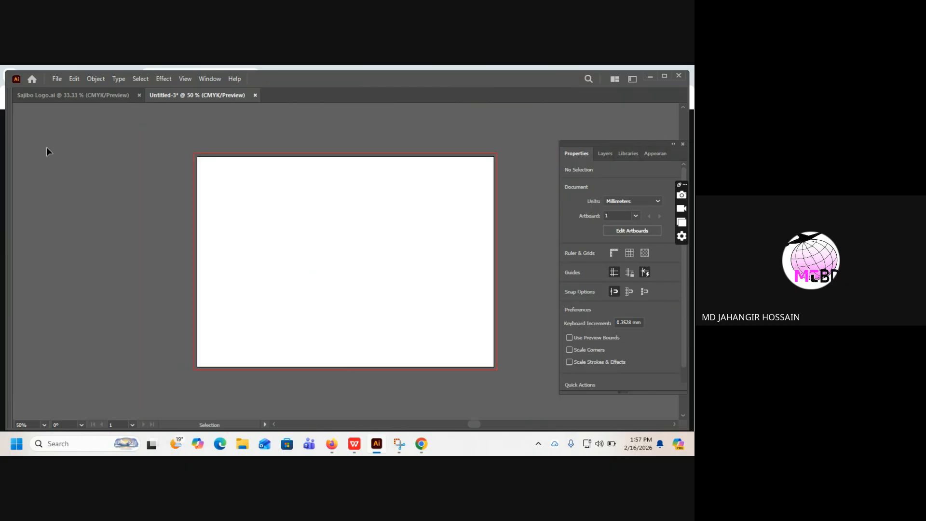
click(57, 96)
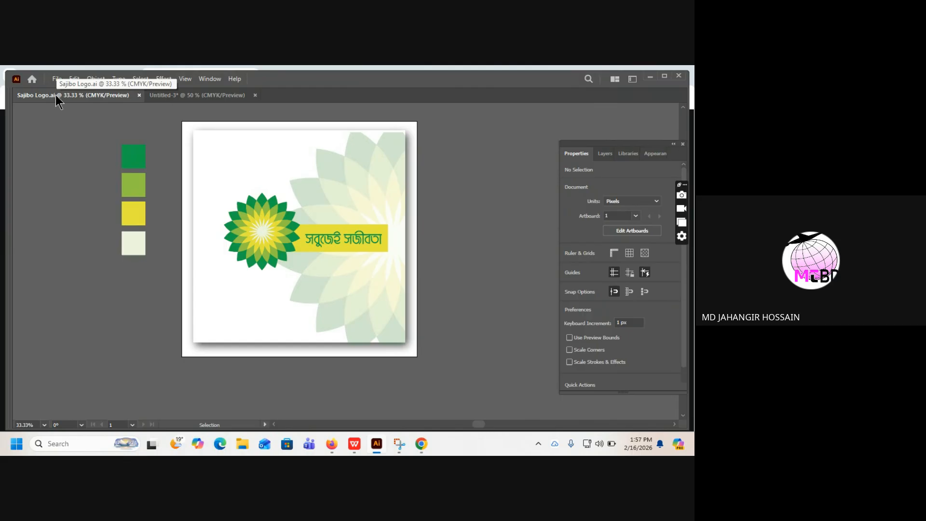
double_click(357, 81)
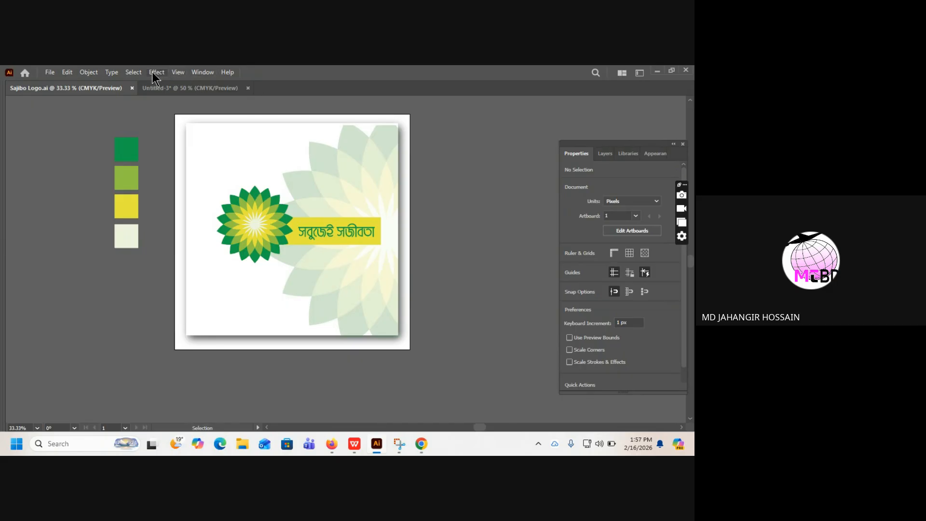
Step: Show the Basic toolbar and return to the untitled A4 document
click(200, 72)
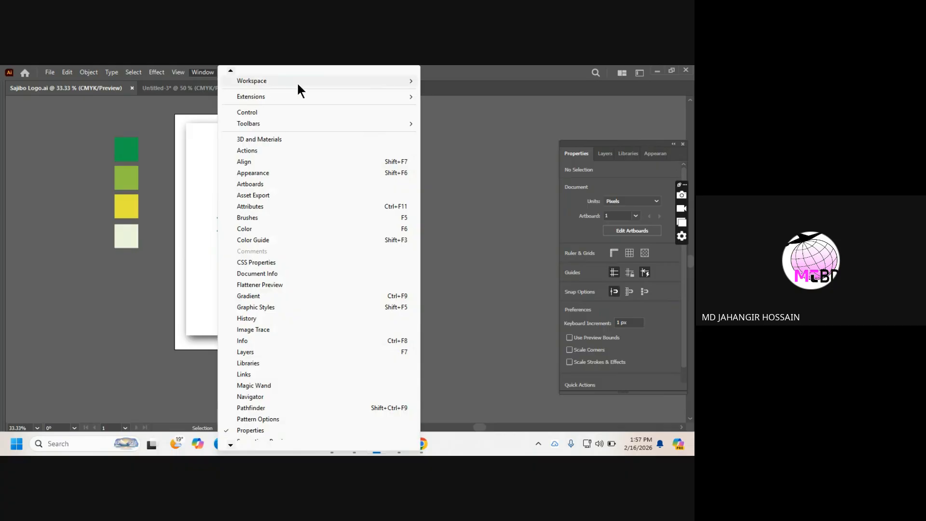
mouse_move(314, 124)
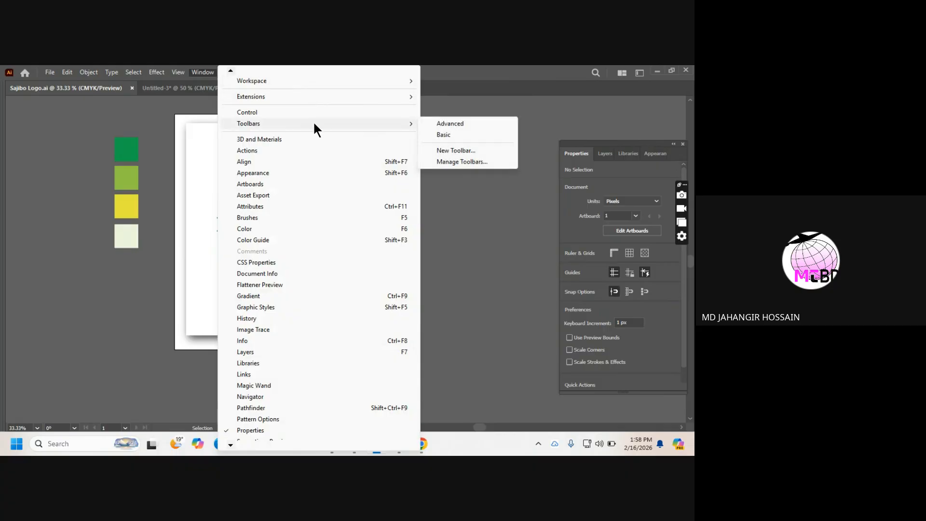
click(471, 134)
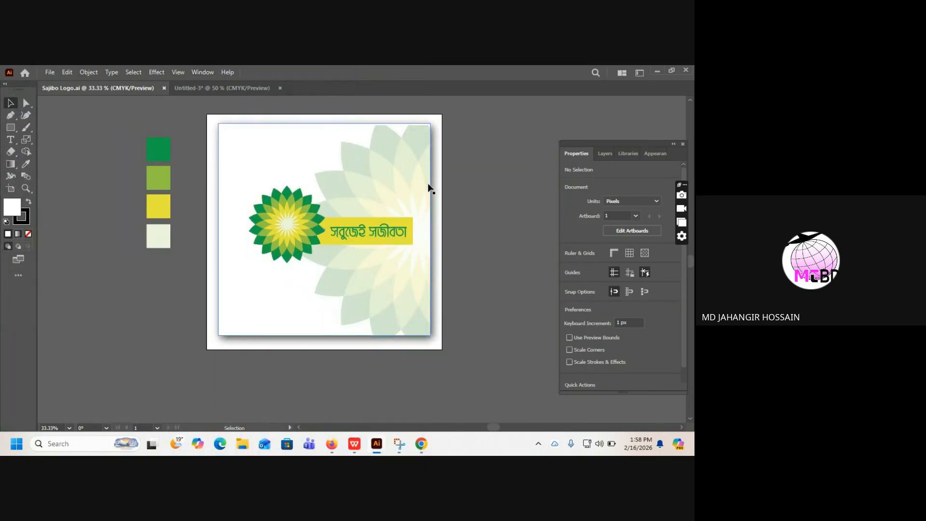
click(215, 88)
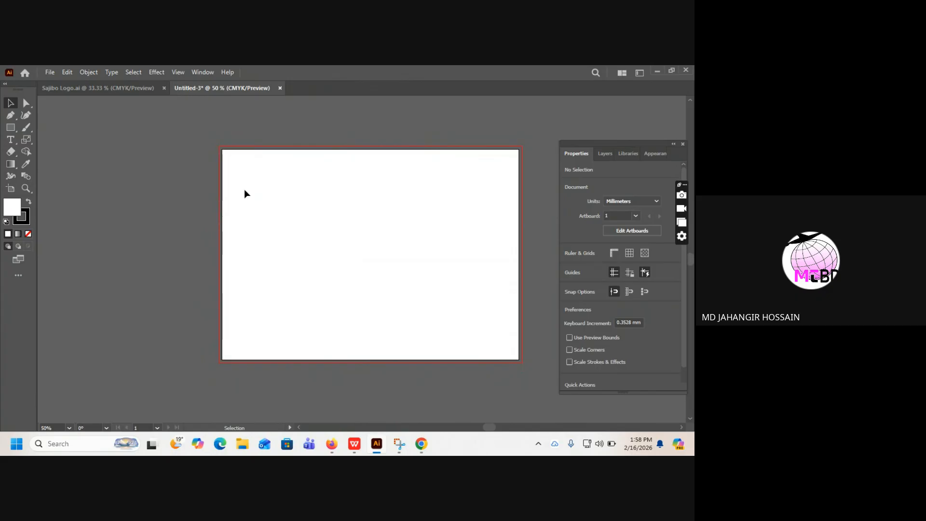
Step: Create a 210 × 100 mm rectangle on the artboard
key(m)
click(261, 224)
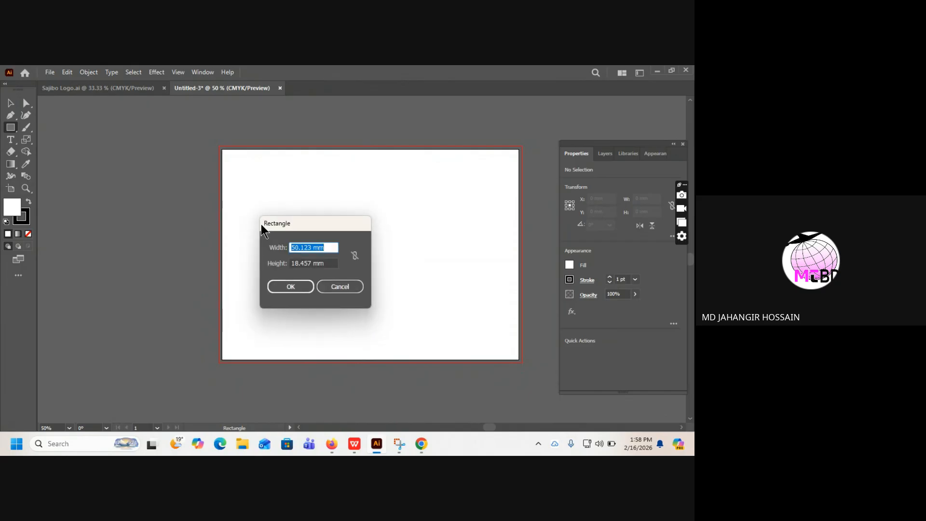
text(210)
key(Tab)
text(100)
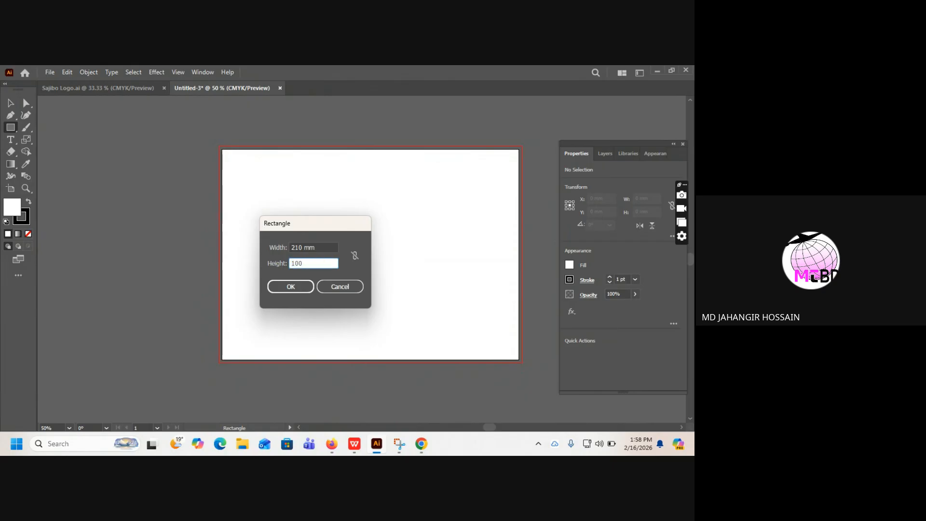
click(293, 287)
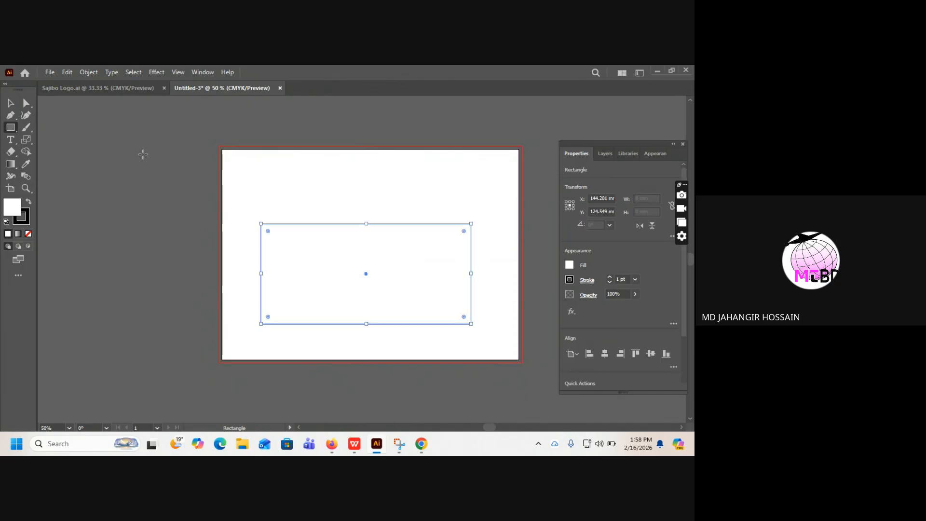
Step: Centre the rectangle horizontally and vertically on the artboard, then deselect it
click(10, 102)
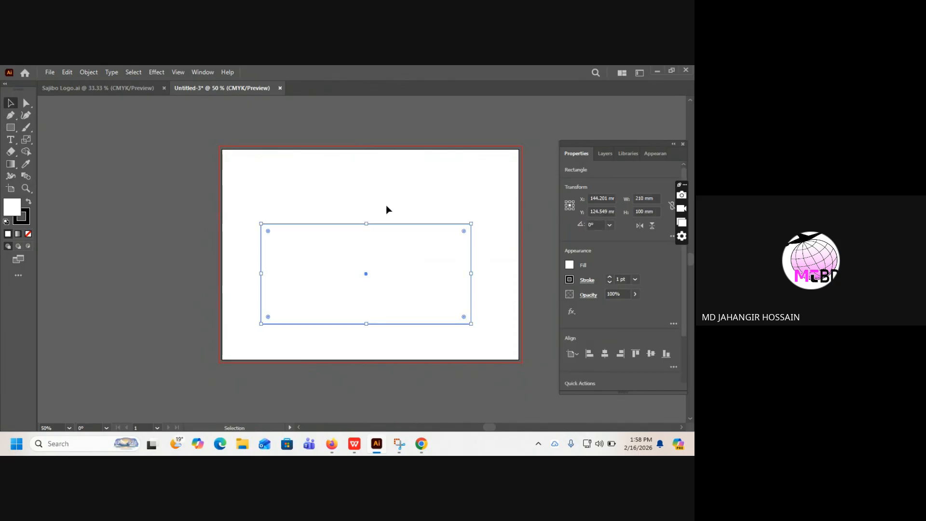
drag(327, 183, 459, 308)
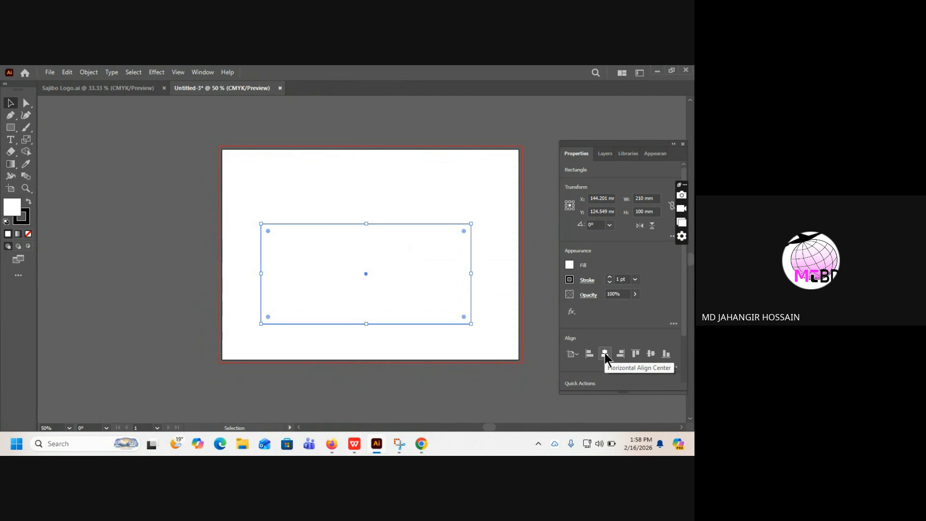
click(606, 355)
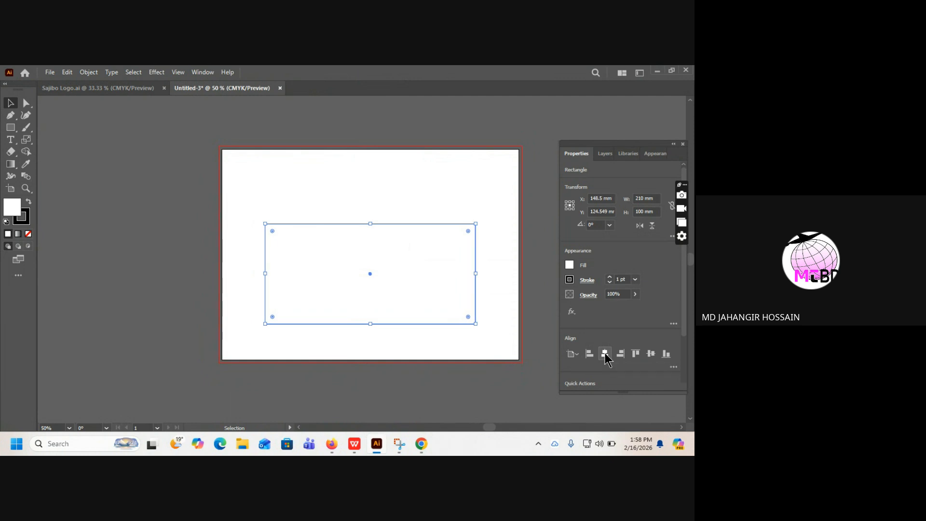
click(651, 354)
click(355, 182)
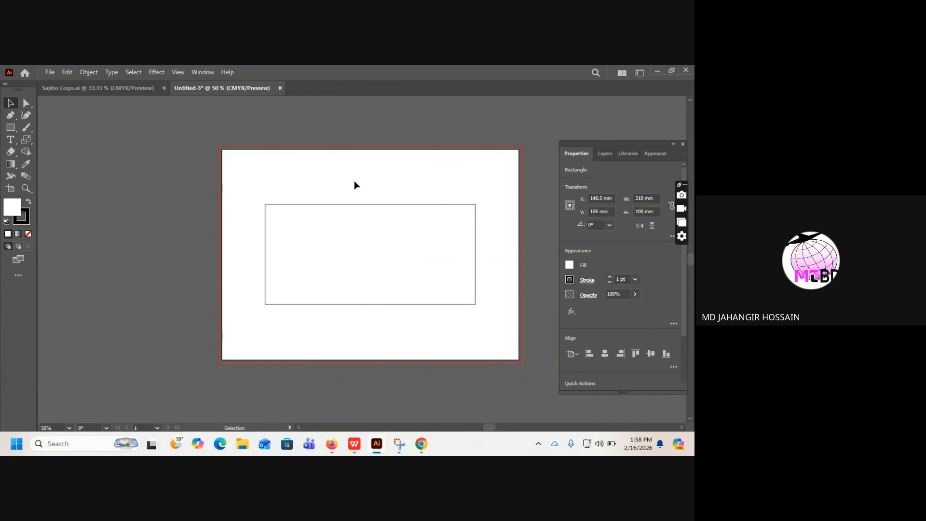
Step: Show the rulers and place a horizontal guide through the rectangle's centre at about 105.5 mm
key(a)
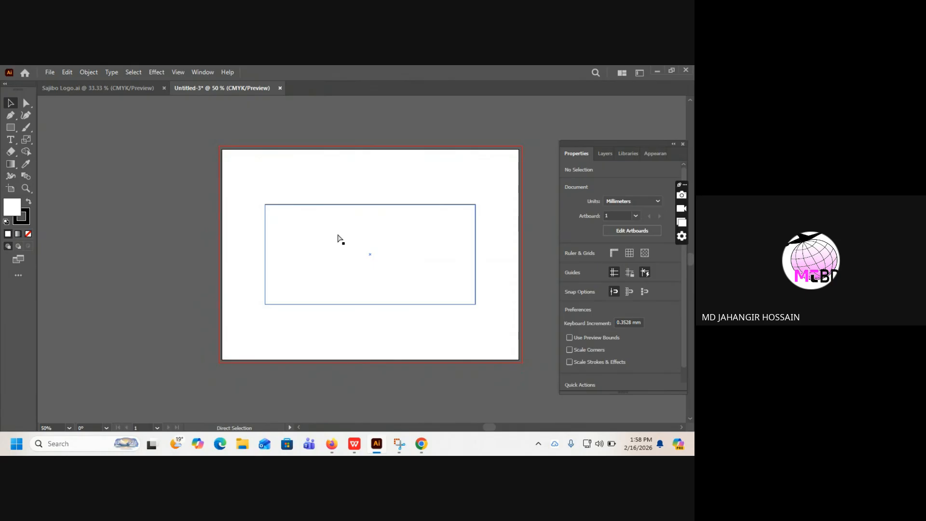
key(ctrl+r)
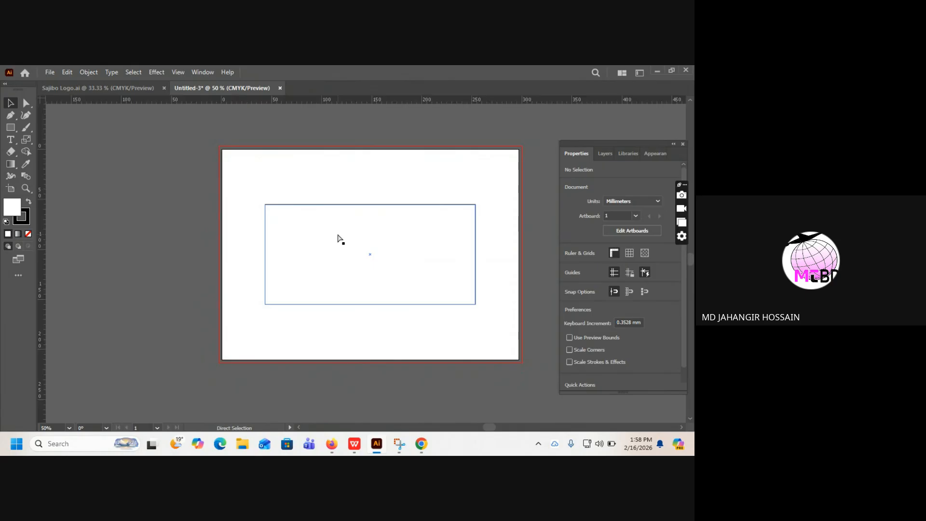
key(v)
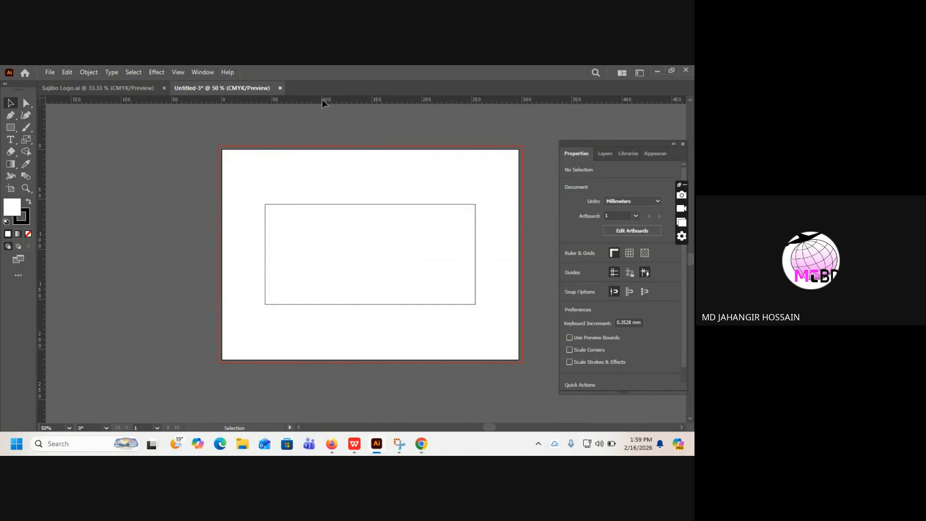
drag(324, 99, 325, 255)
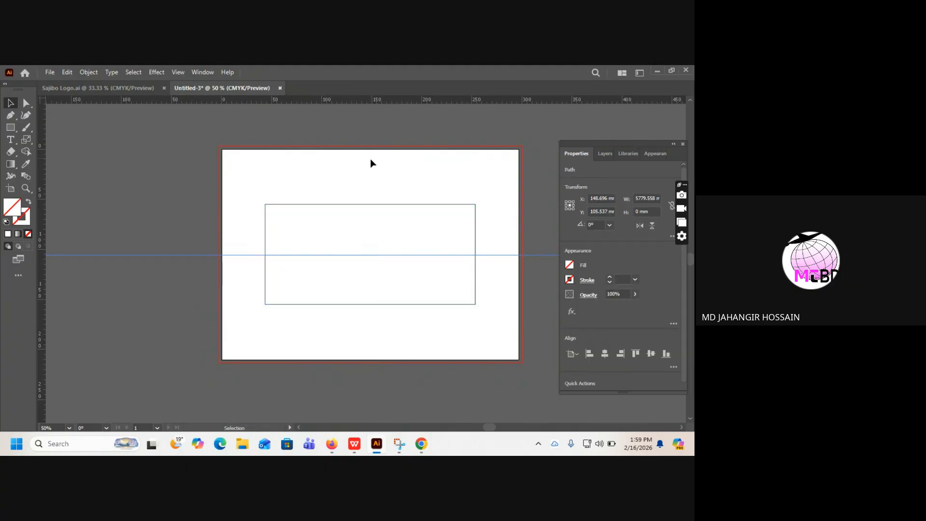
click(403, 219)
key(z)
ctrl+click(381, 216)
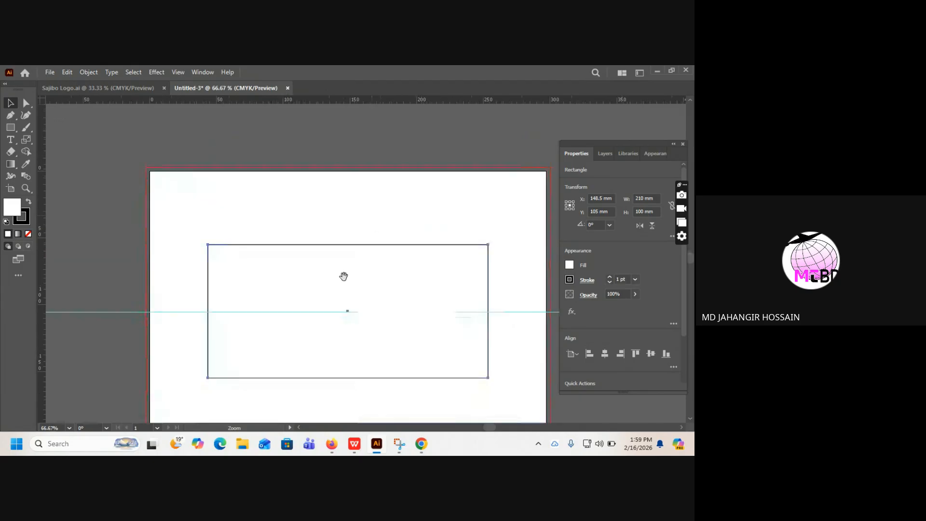
ctrl+click(365, 273)
drag(165, 286, 172, 330)
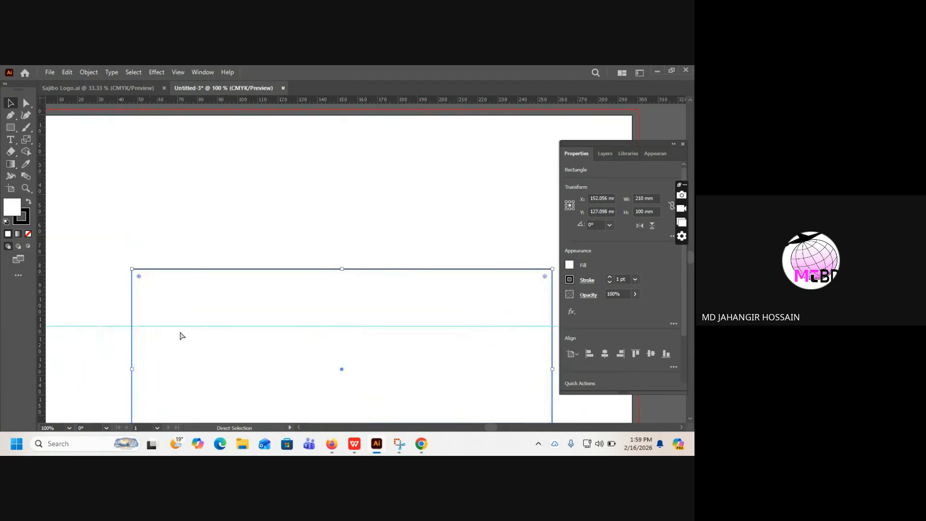
key(ctrl+z)
Step: Place a vertical guide through the centre of the rectangle
drag(76, 273, 89, 355)
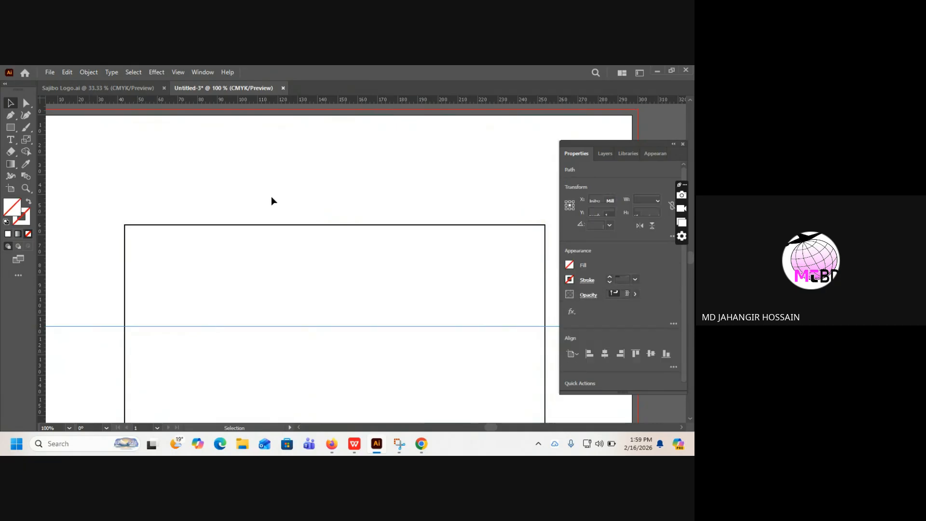
drag(88, 185, 89, 362)
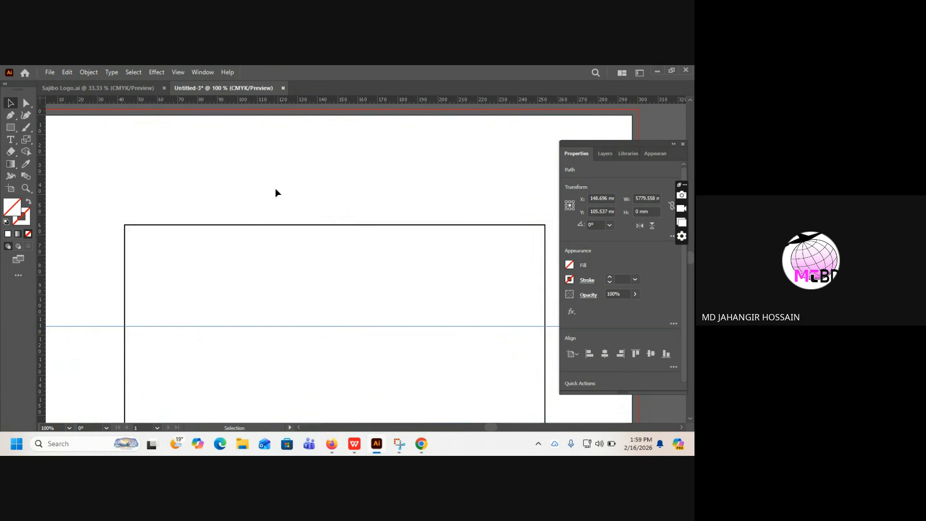
click(334, 253)
click(262, 183)
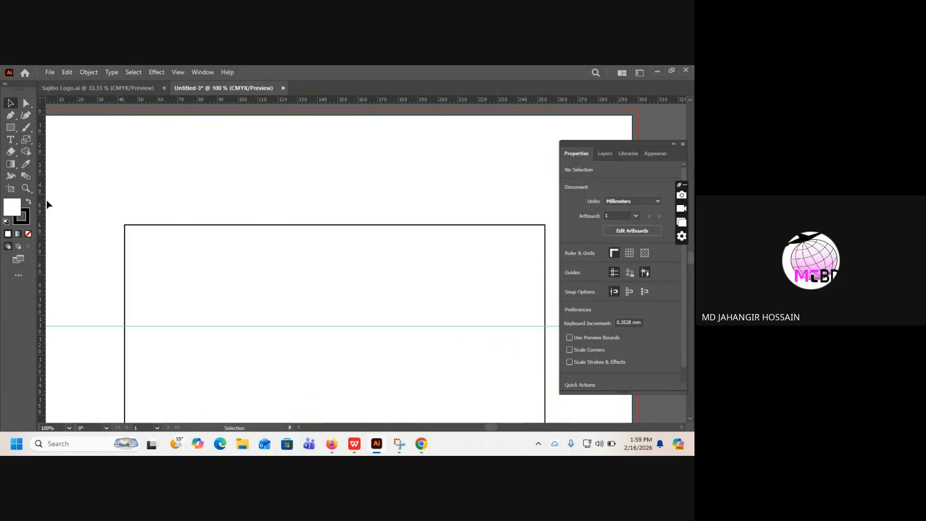
drag(46, 199, 335, 232)
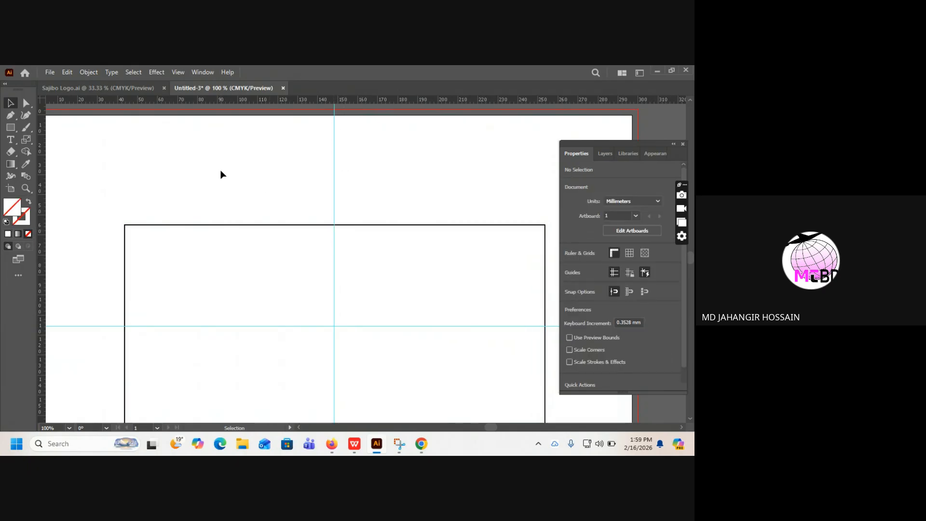
Step: Select the rectangle with both guides and align them on their horizontal and vertical centres
key(ctrl+minus)
key(ctrl+minus)
drag(226, 215, 477, 354)
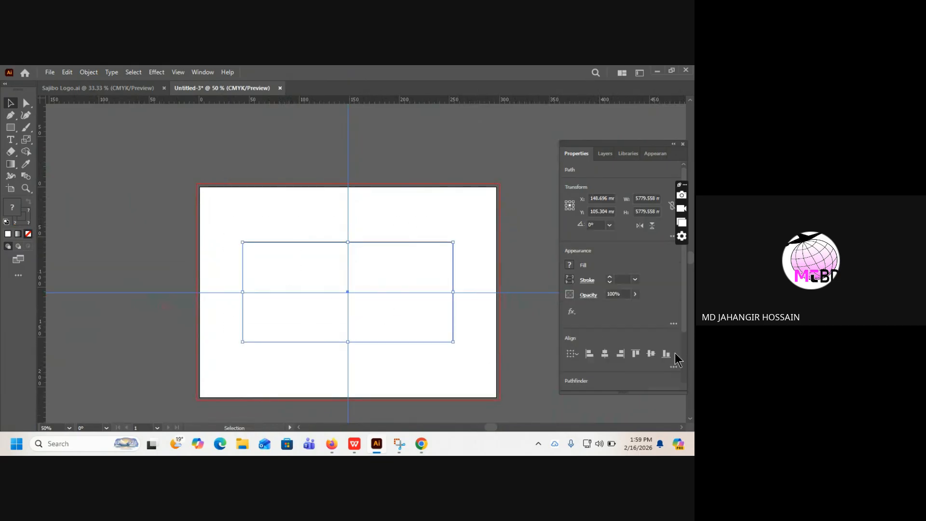
click(607, 353)
click(654, 355)
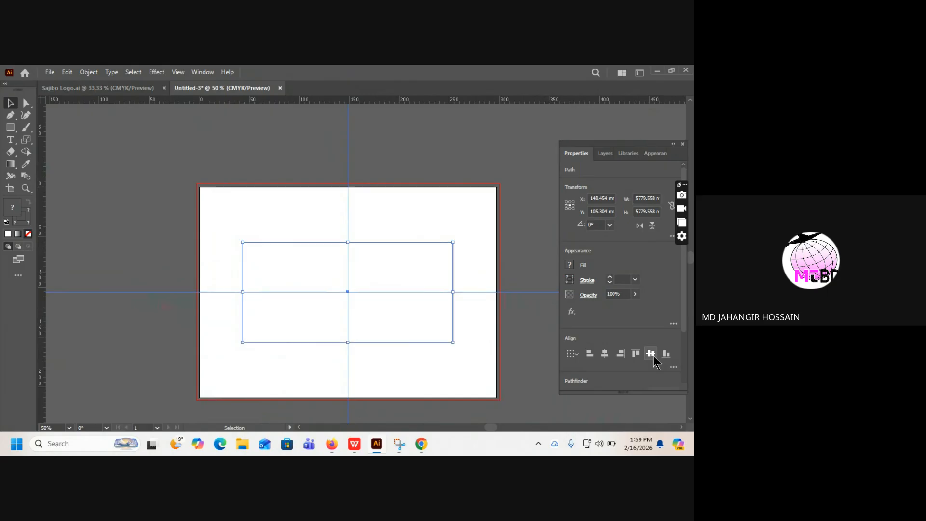
click(377, 216)
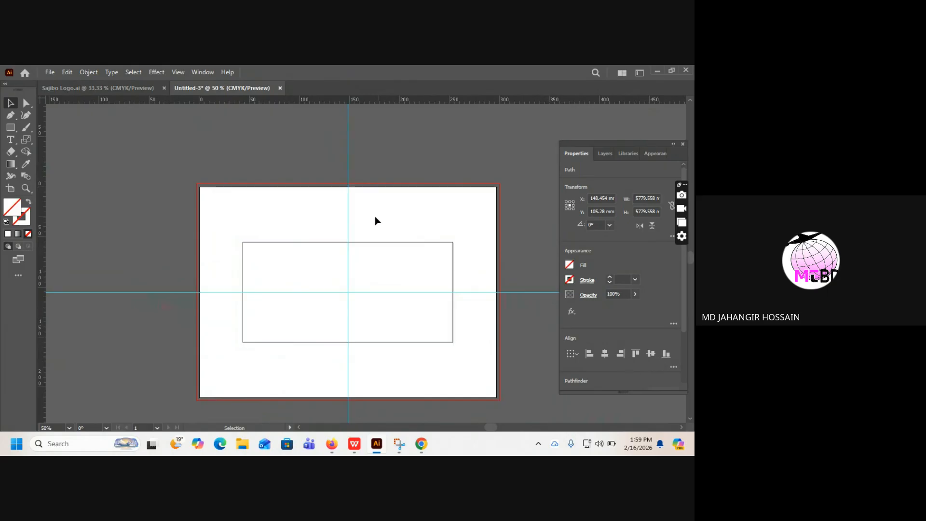
Step: Offset the rectangle's path inward by -3 mm with Miter joins and a miter limit of 4
key(z)
click(285, 237)
key(v)
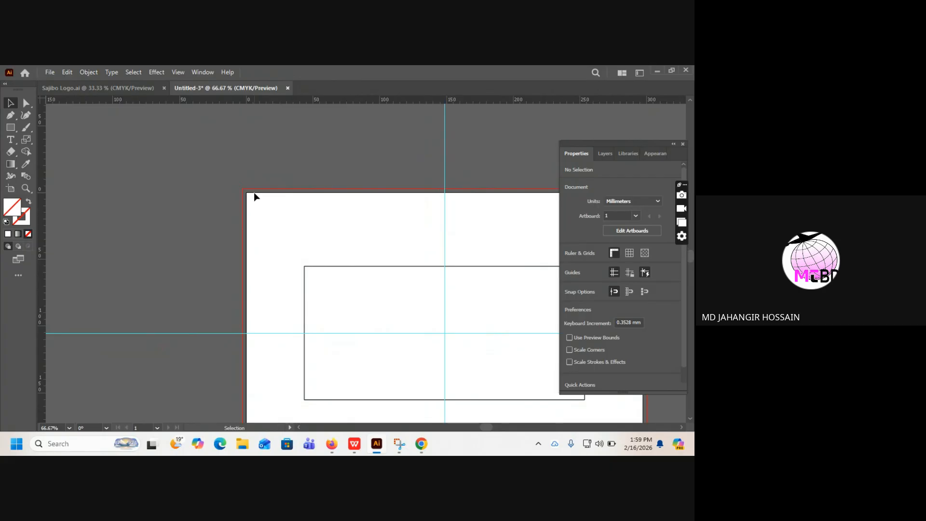
click(389, 312)
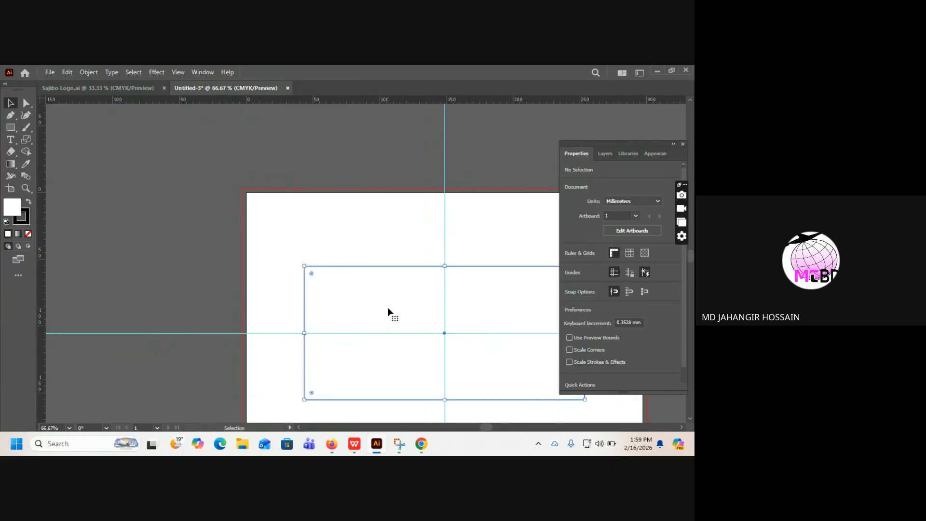
click(89, 72)
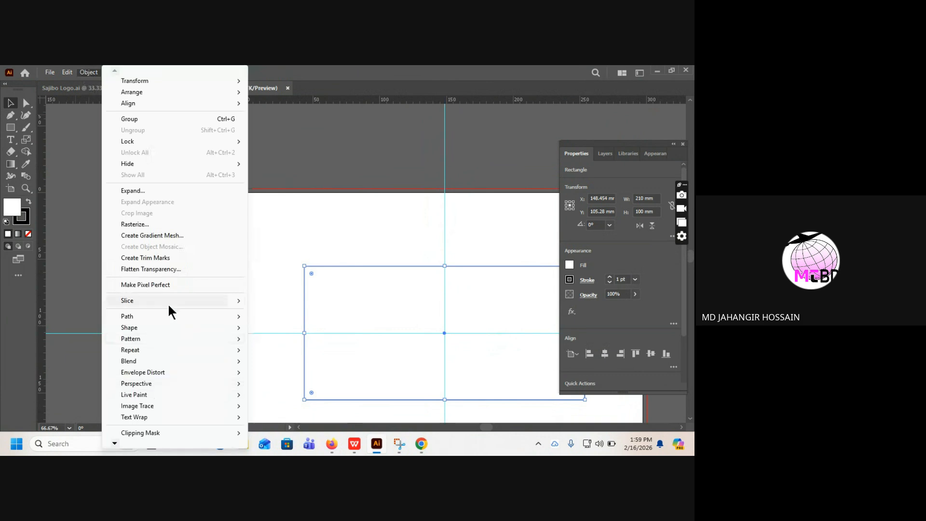
mouse_move(168, 316)
click(309, 355)
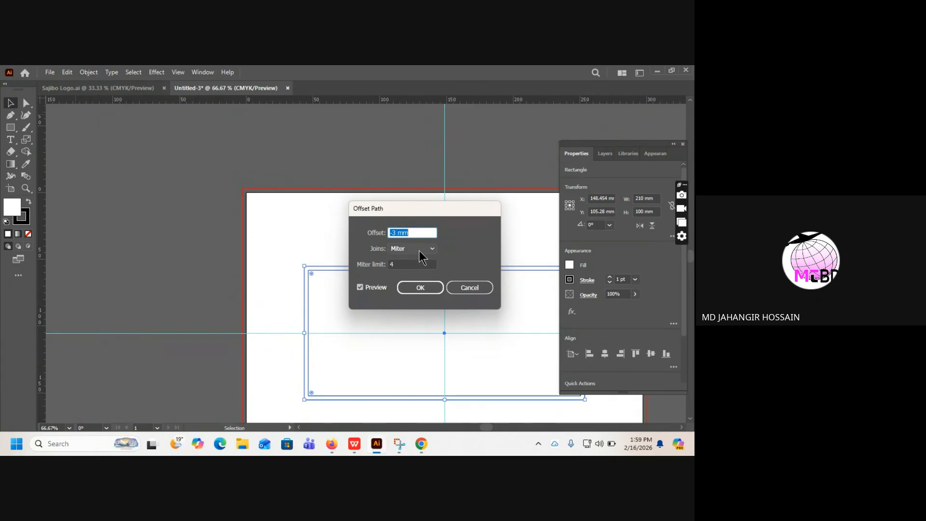
click(412, 288)
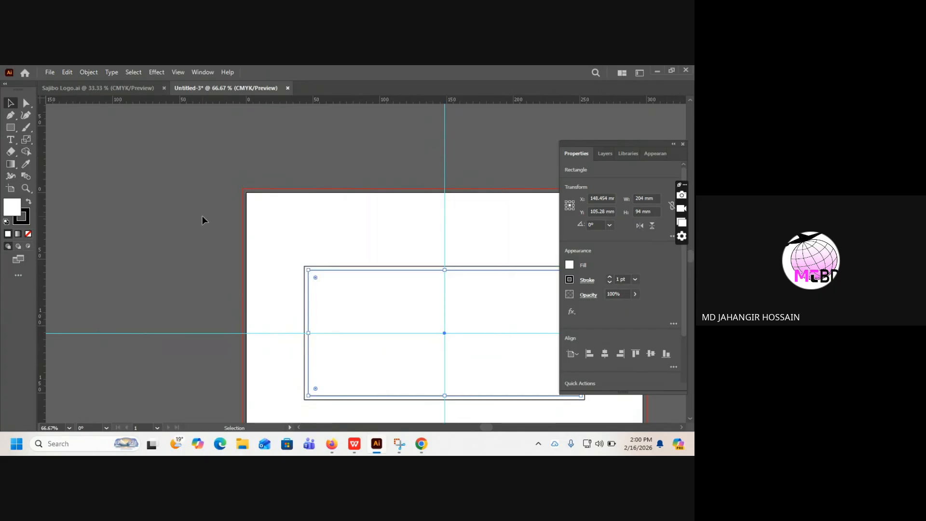
Step: Convert the inner offset rectangle into guides
key(a)
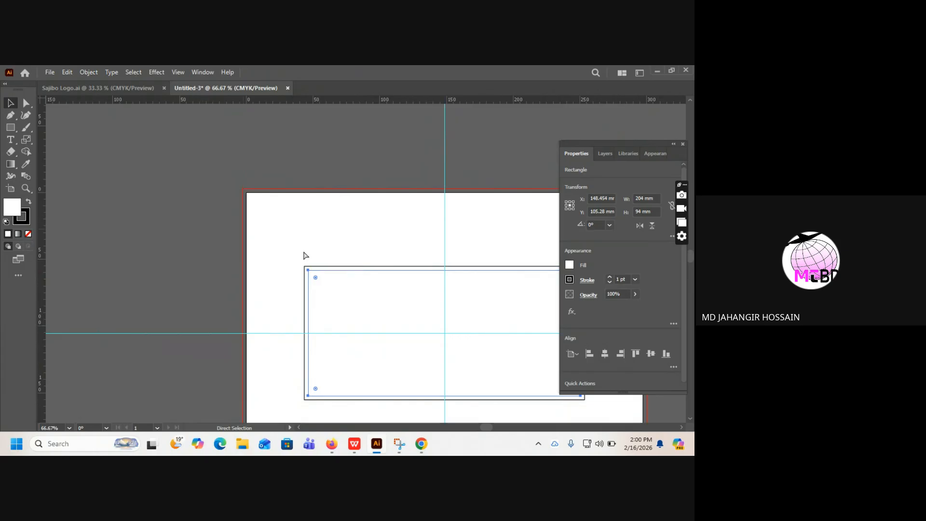
click(347, 239)
drag(346, 239, 338, 227)
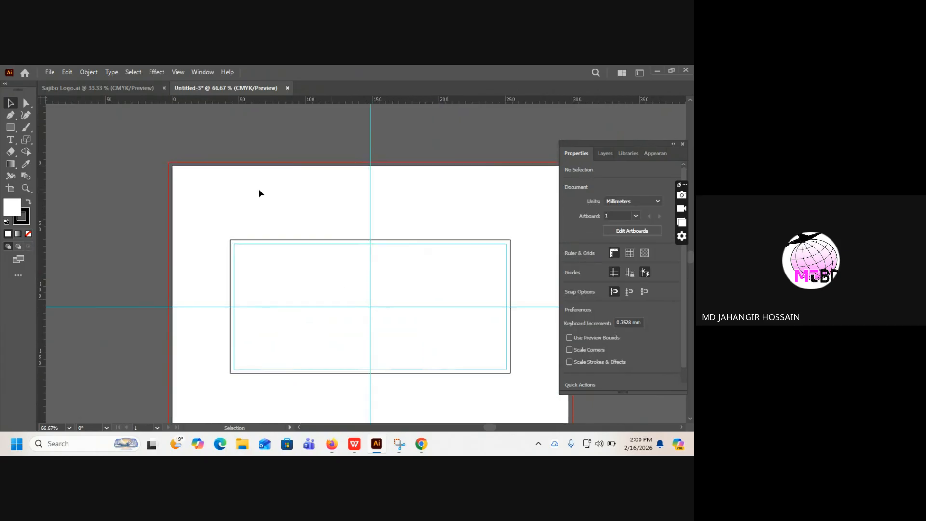
Step: Select the rectangle together with its margin and centre guides and lock them
drag(258, 188, 496, 409)
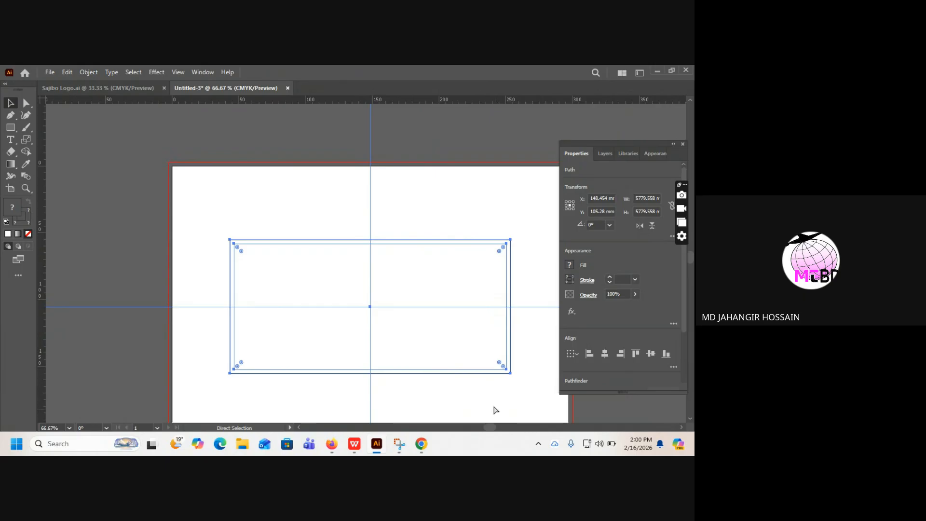
click(493, 407)
key(v)
drag(245, 200, 428, 312)
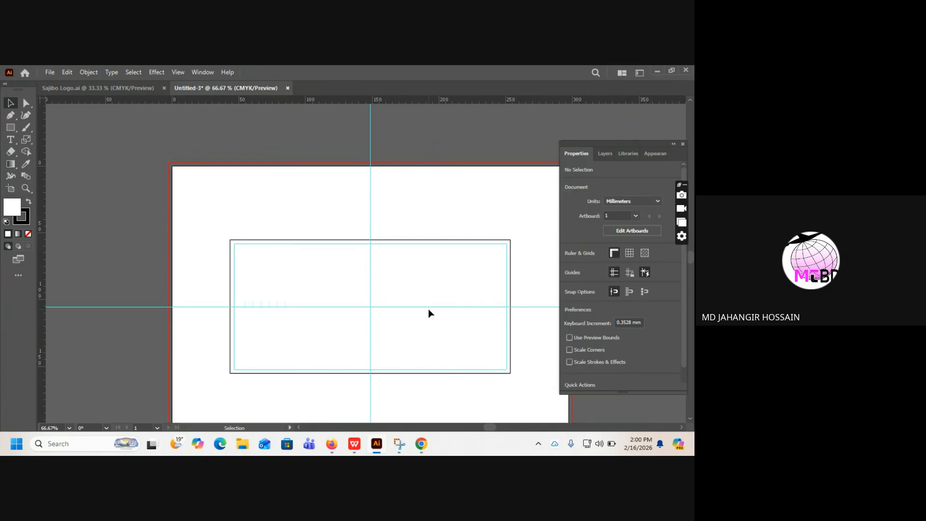
Step: Switch to the Sajibo Logo.ai document and lock the white background square and the faded flower artwork
click(106, 89)
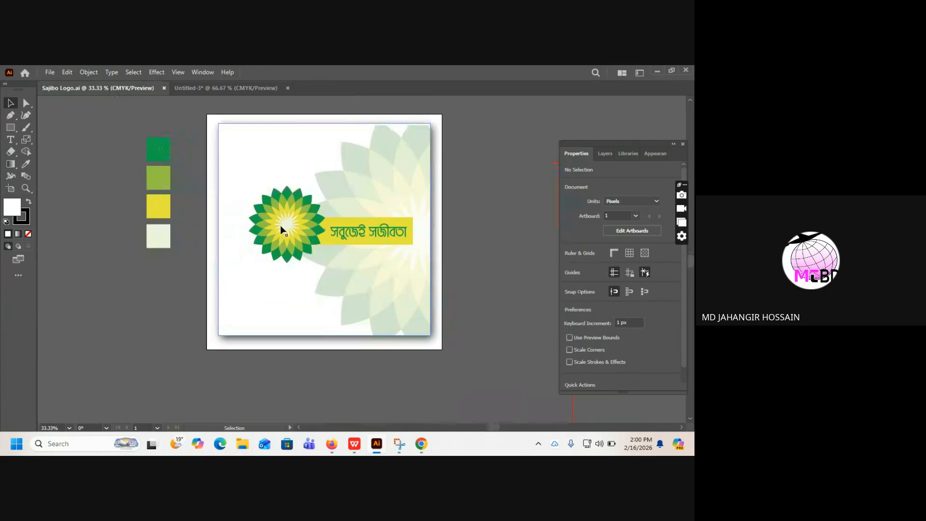
click(263, 181)
key(ctrl+2)
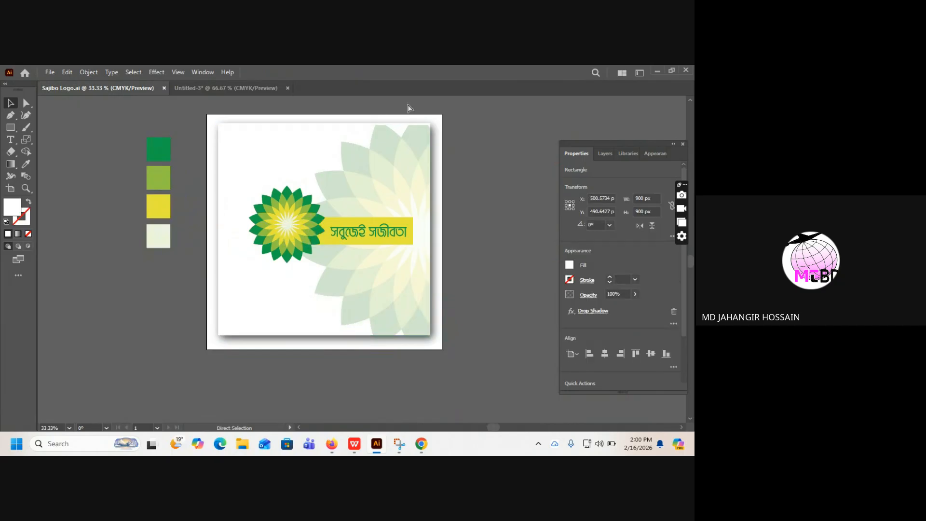
click(396, 150)
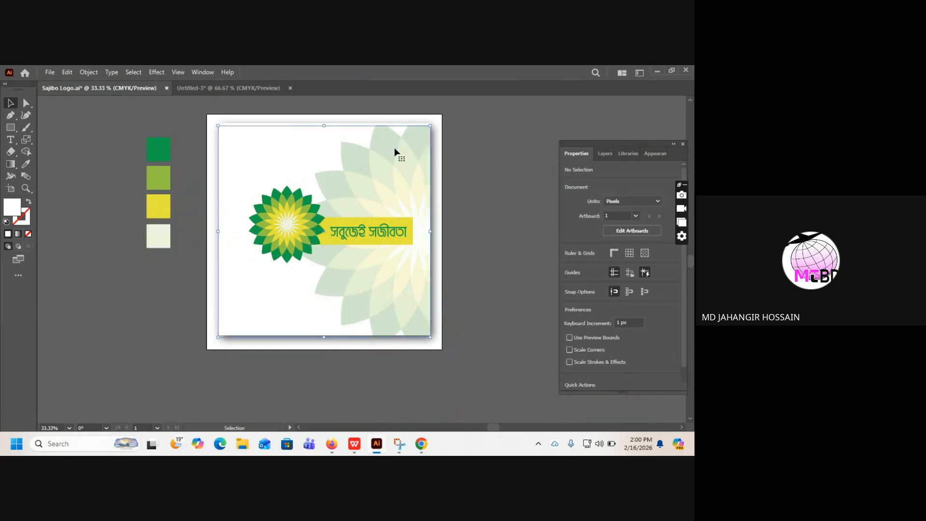
click(300, 151)
Step: Copy the logo and the four colour swatches from Sajibo Logo.ai into the Untitled-3 document
drag(236, 174, 424, 276)
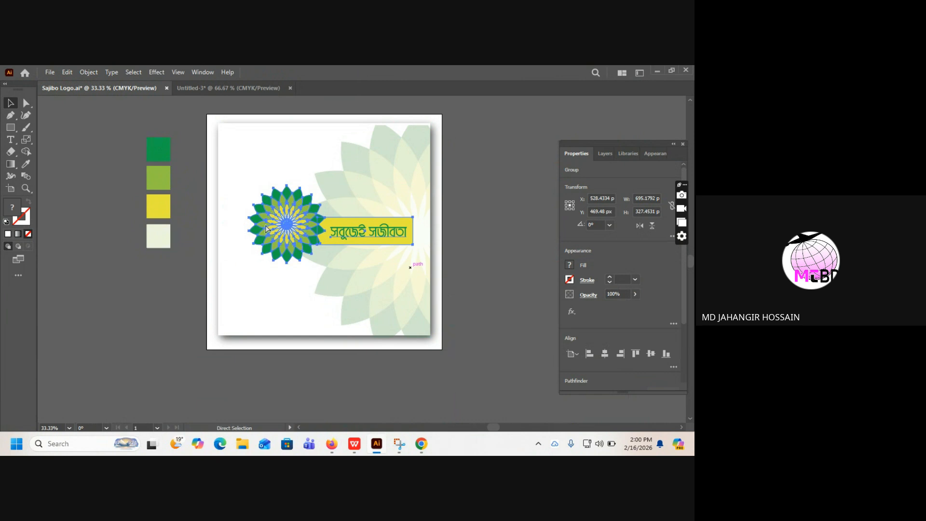
drag(191, 277, 189, 277)
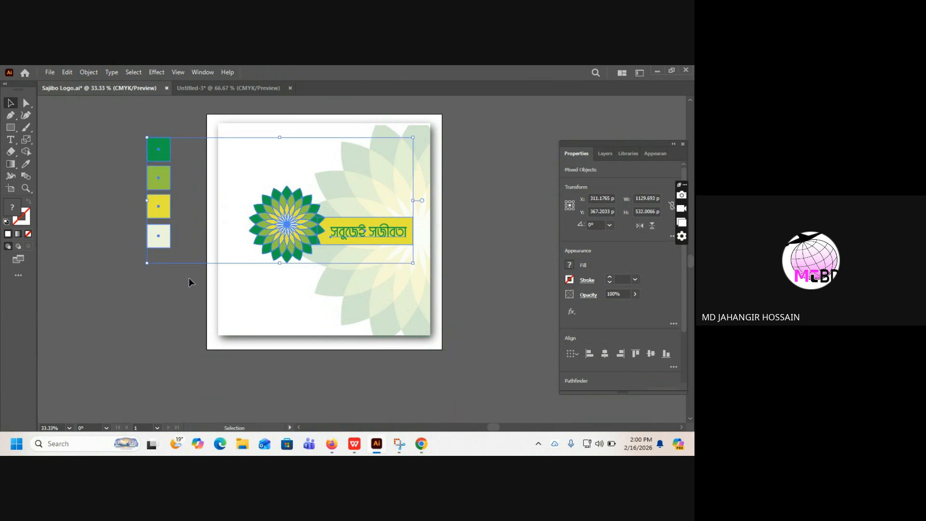
key(a)
click(230, 89)
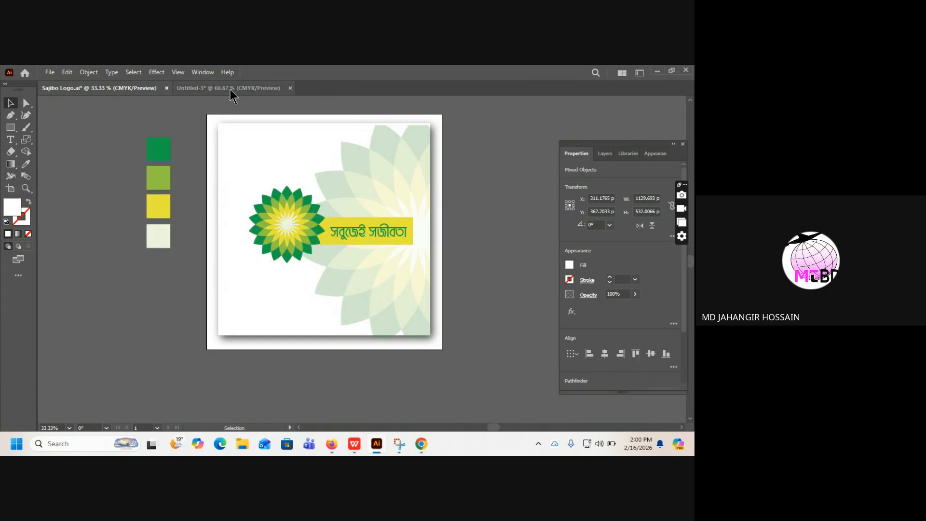
key(ctrl+v)
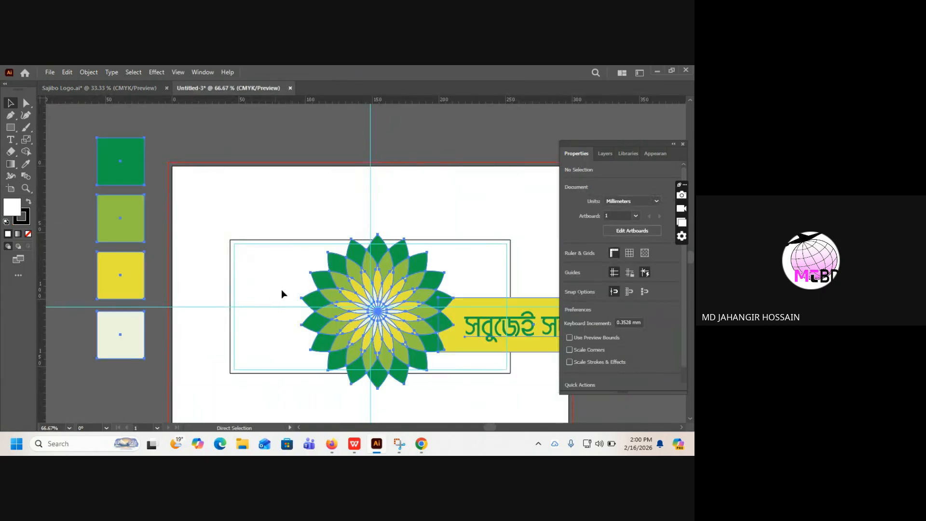
click(382, 214)
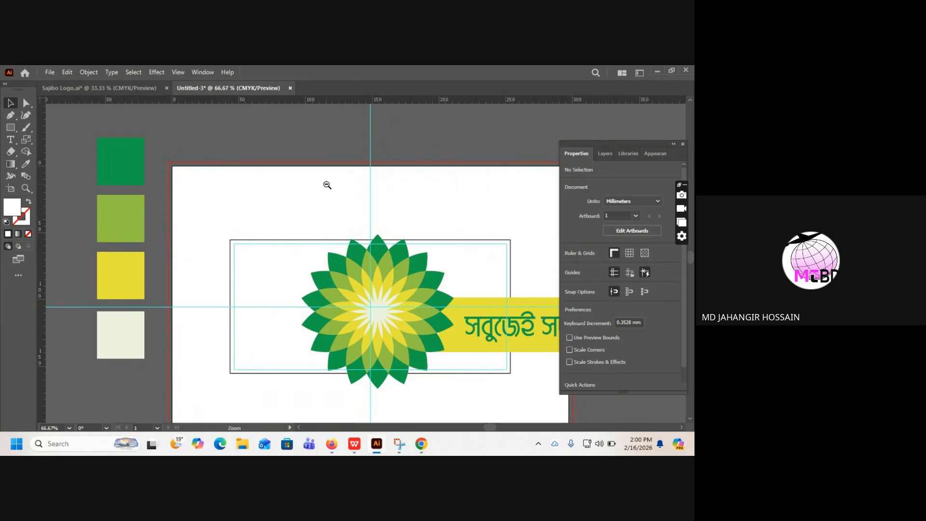
Step: Scale the pasted logo to about 51 × 24 mm and place it in the rectangle's upper-left area
key(ctrl+minus)
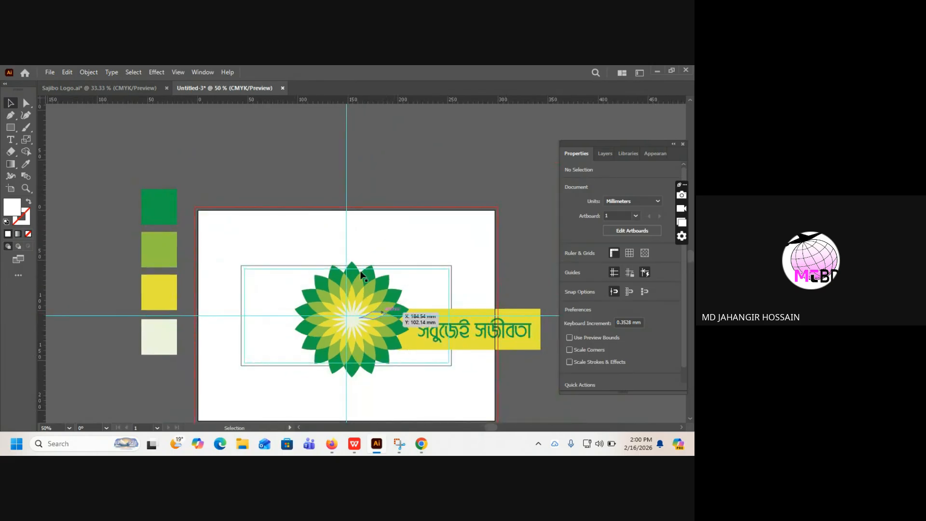
drag(292, 238, 549, 372)
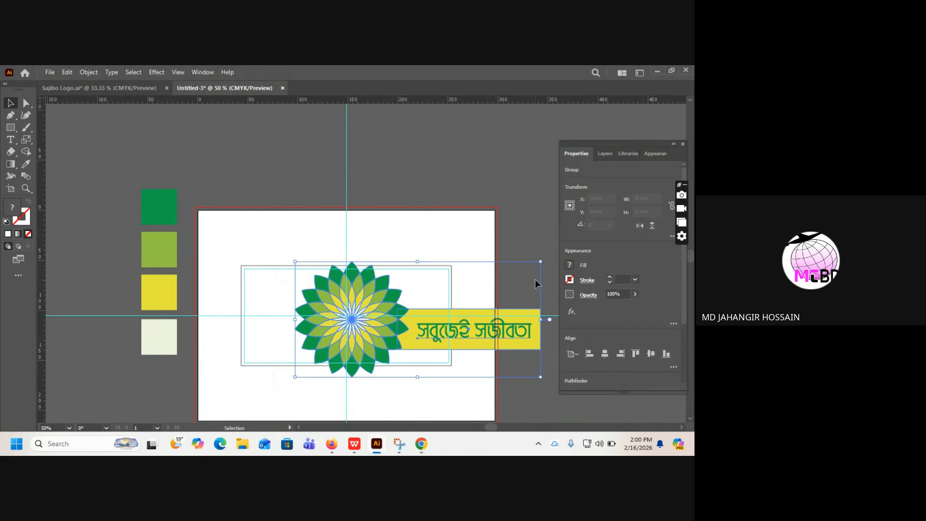
drag(541, 262, 423, 354)
drag(333, 368, 293, 290)
click(339, 315)
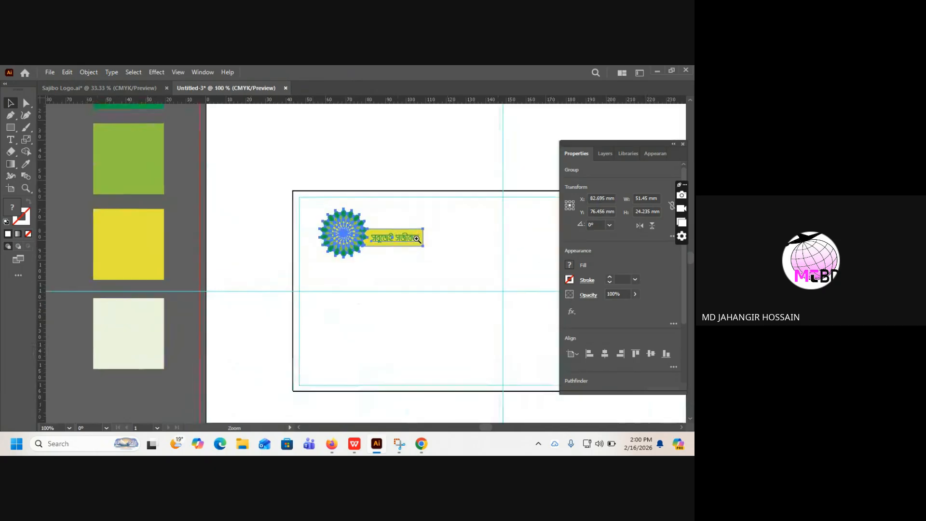
click(362, 275)
click(325, 173)
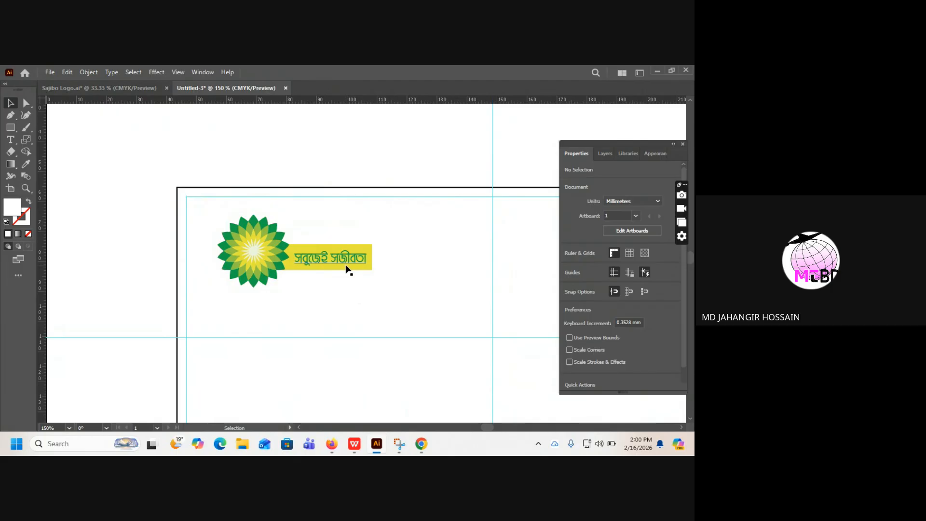
drag(429, 270, 328, 230)
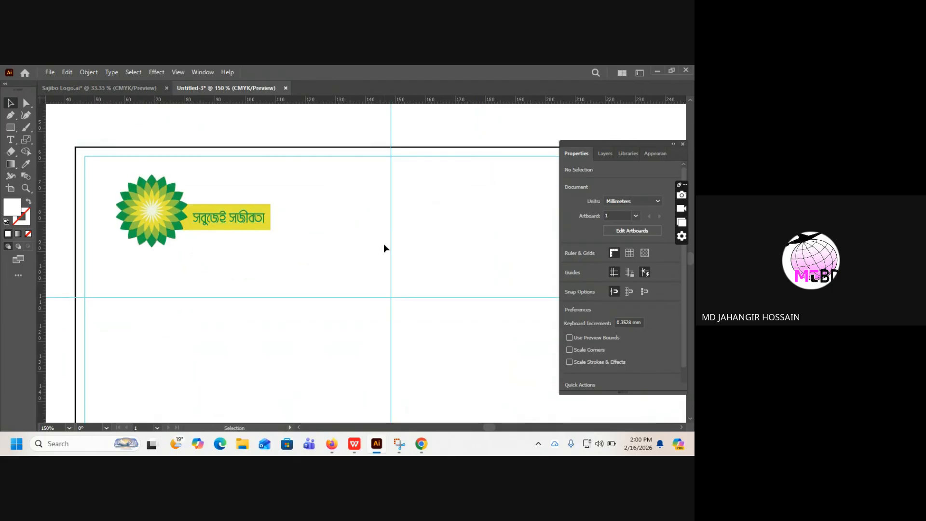
key(ctrl+minus)
drag(384, 248, 335, 212)
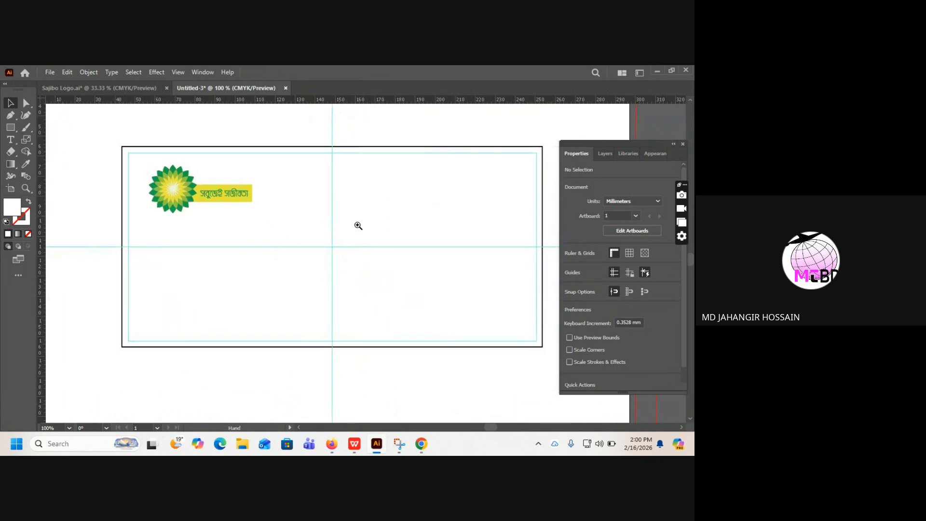
ctrl+click(358, 225)
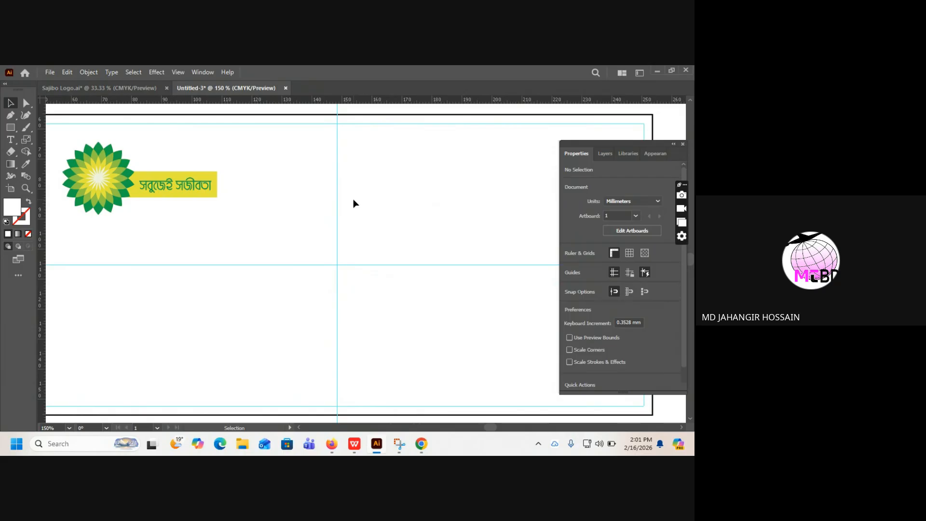
key(ctrl+1)
key(space)
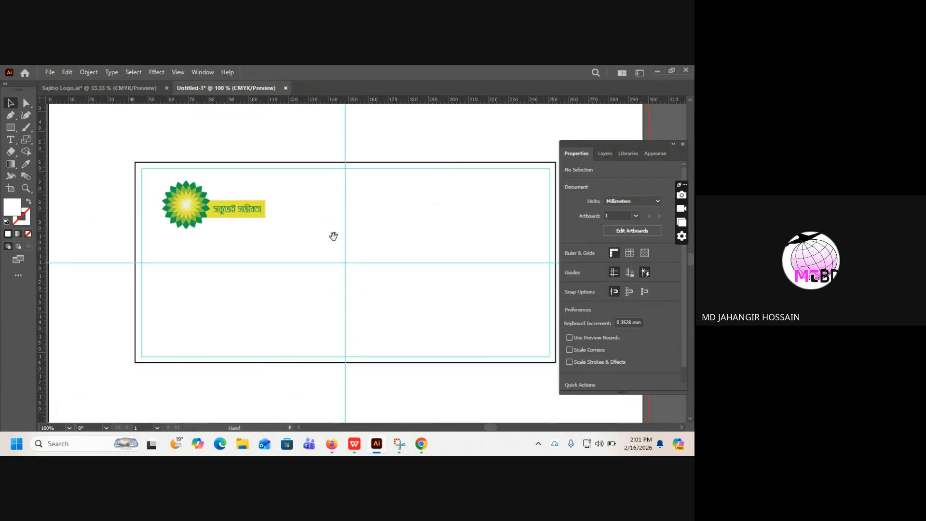
Step: Draw a 100 mm vertical line with the Line Segment tool from the rectangle's top edge to its bottom edge
ctrl+click(344, 238)
drag(339, 280, 379, 245)
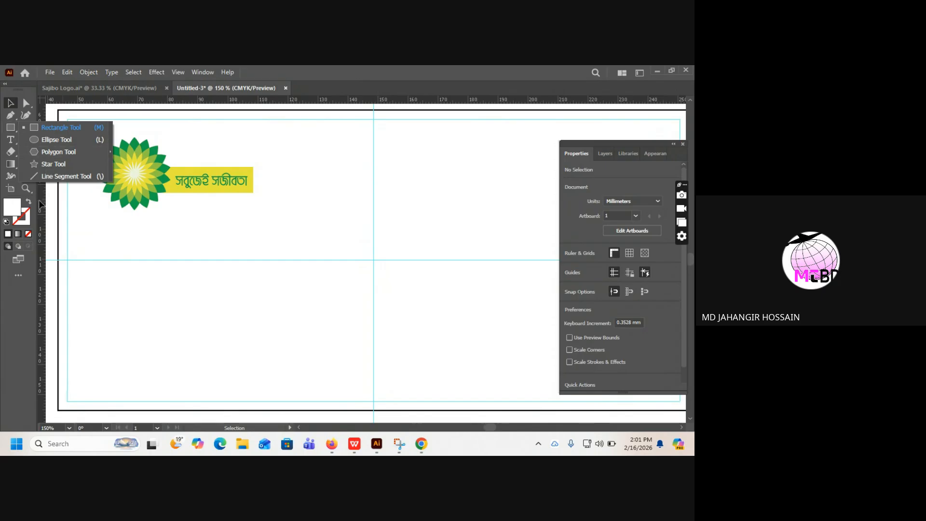
click(45, 175)
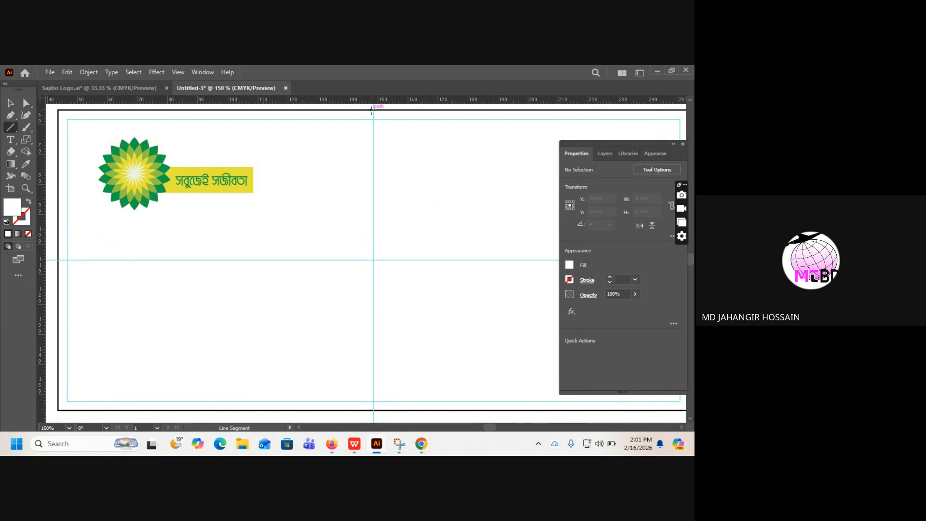
drag(372, 110, 390, 411)
Step: Nudge the vertical line sideways until it sits on the vertical centre guide
click(10, 103)
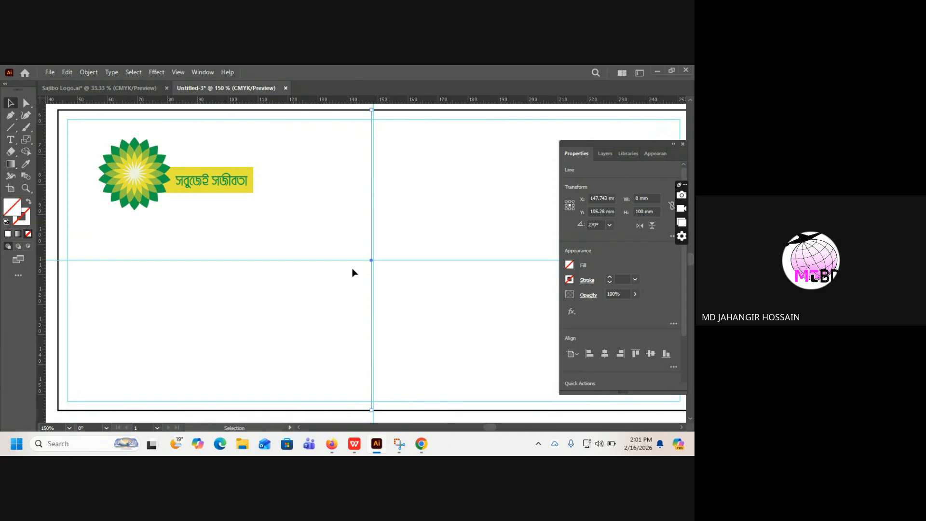
key(Right)
key(Right)
key(Right)
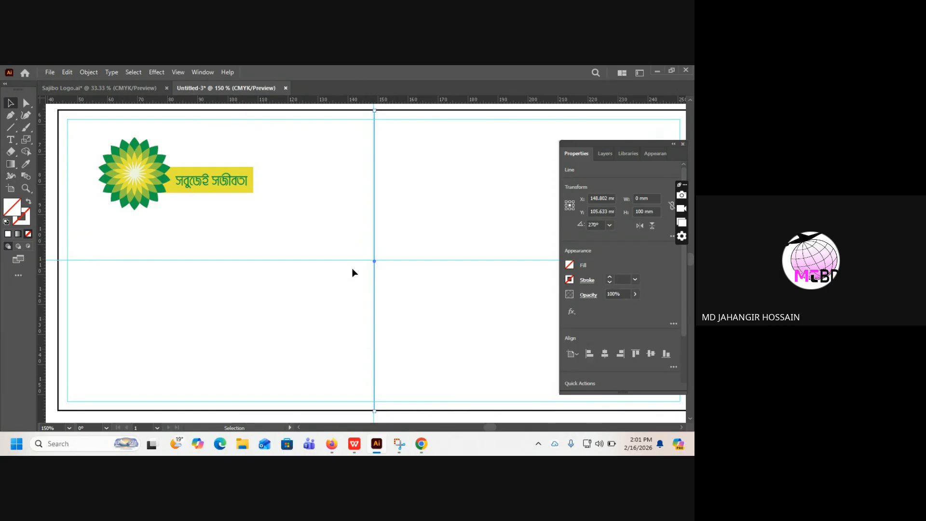
key(Left)
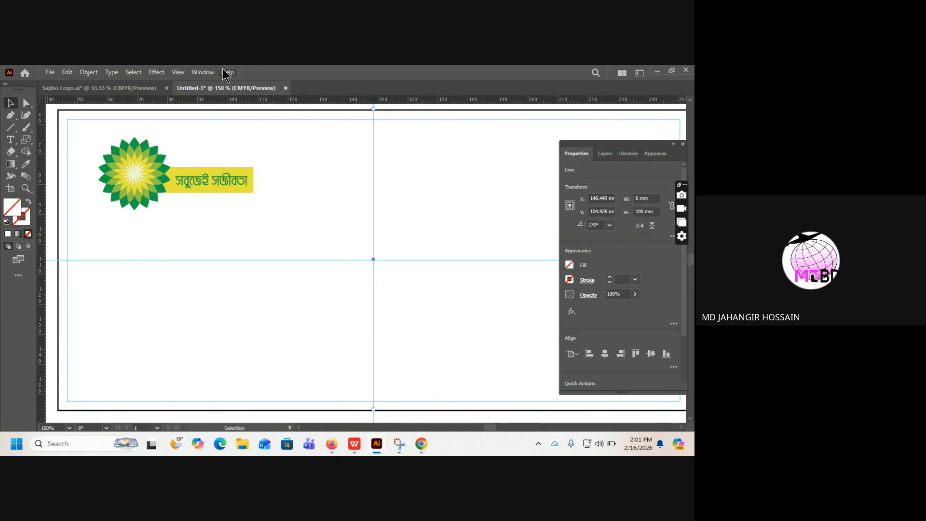
Step: Open the stroke settings and set the centre line's stroke weight to 4 pt
click(202, 74)
mouse_move(265, 445)
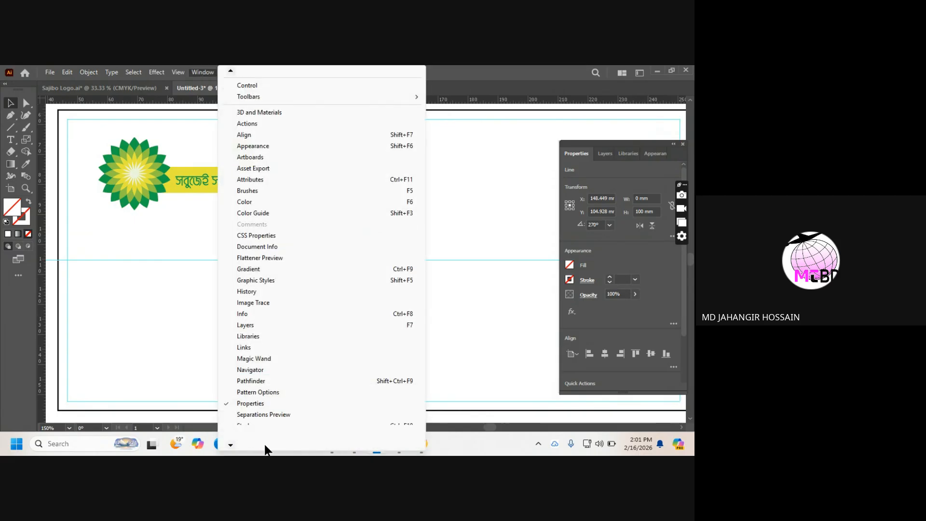
click(246, 421)
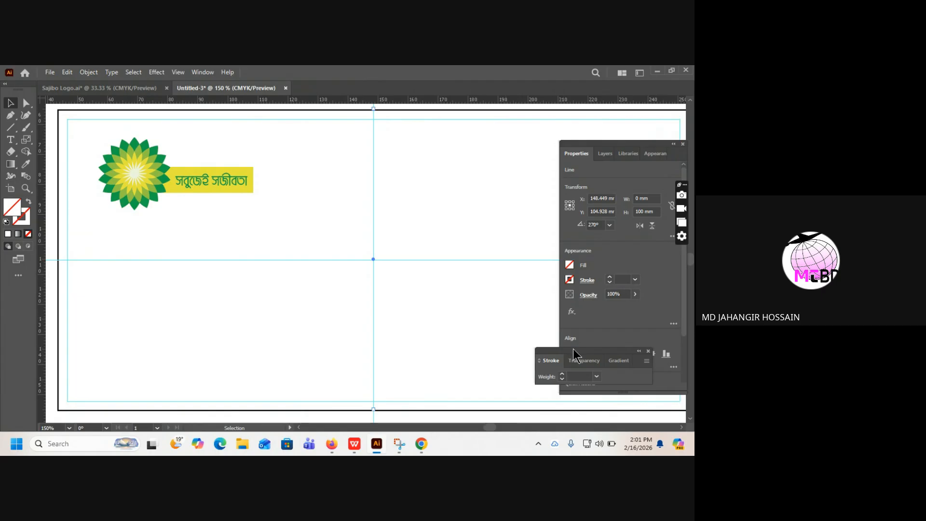
drag(574, 348, 583, 288)
click(604, 314)
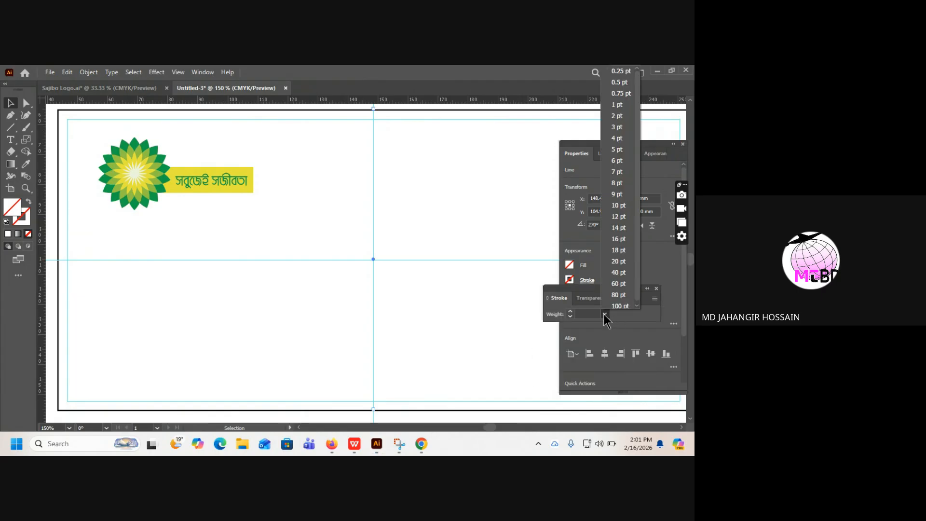
click(622, 138)
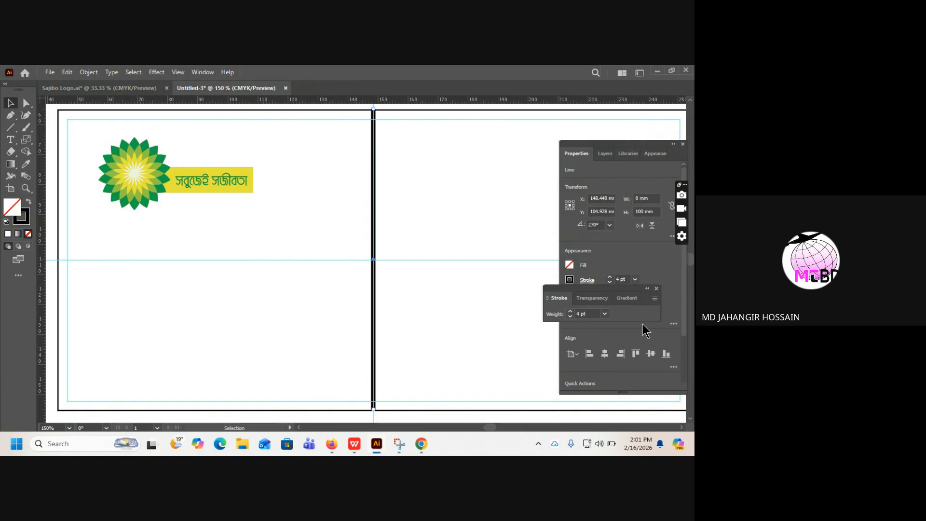
Step: Reveal the full stroke options, make the centre line dashed with a 2 pt dash, and deselect it
click(655, 299)
click(622, 304)
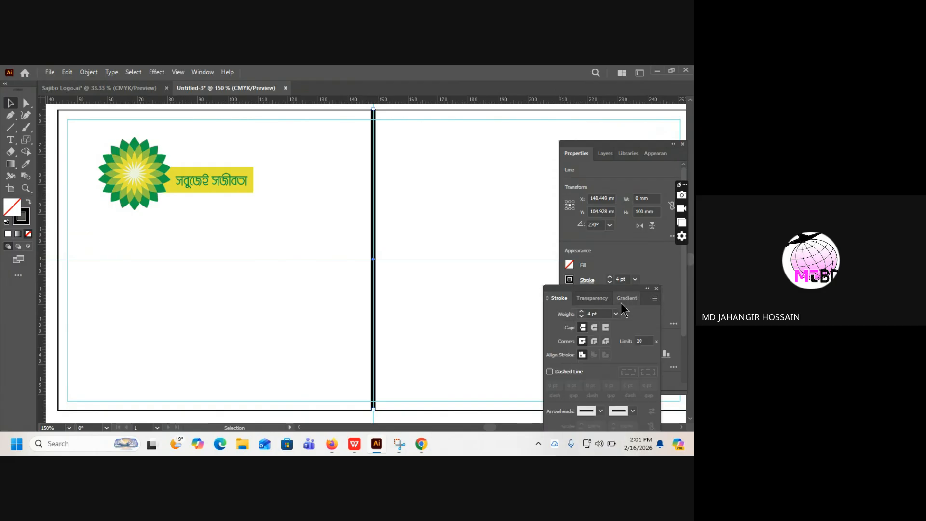
click(550, 372)
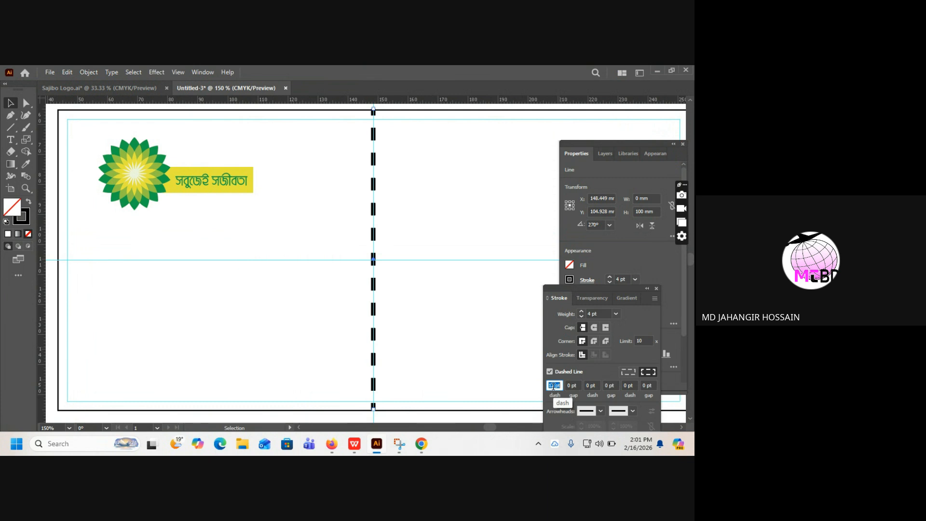
key(Down)
key(Down)
key(Down)
key(Down)
key(Down)
key(Down)
key(Down)
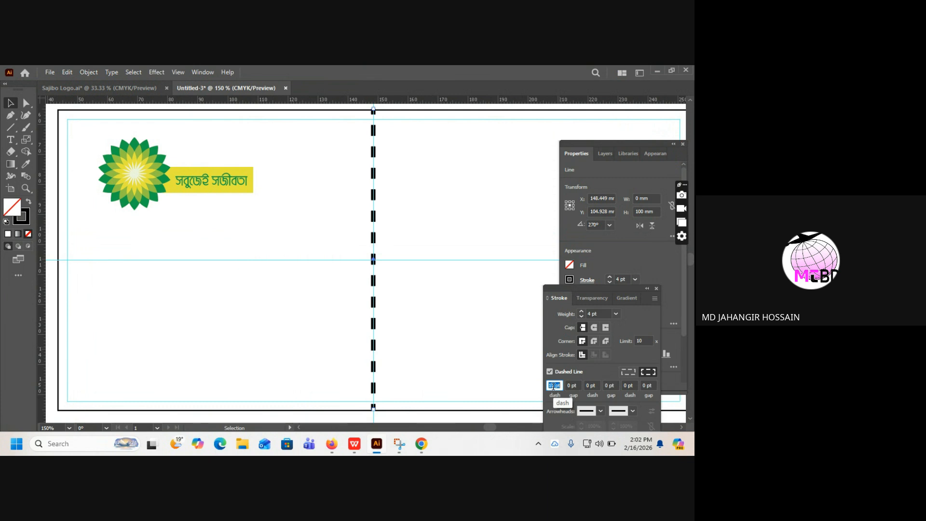
key(Down)
key(Down)
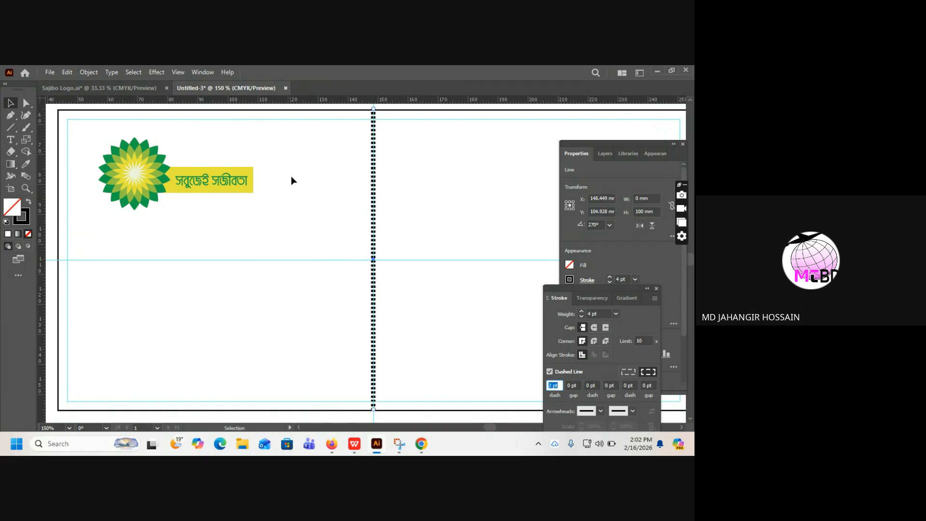
click(26, 104)
click(331, 180)
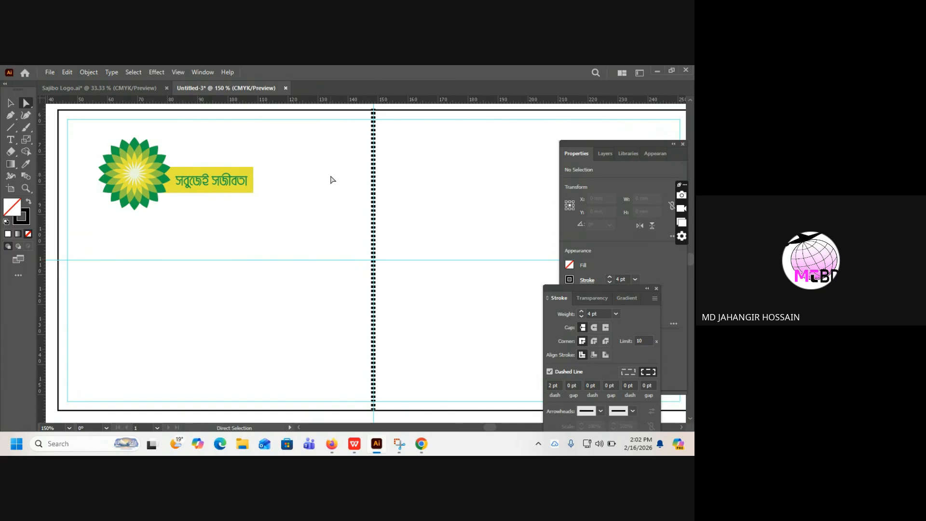
Step: Select the logo and scale it down further, keeping its upper-left corner in place inside the rectangle
key(ctrl+minus)
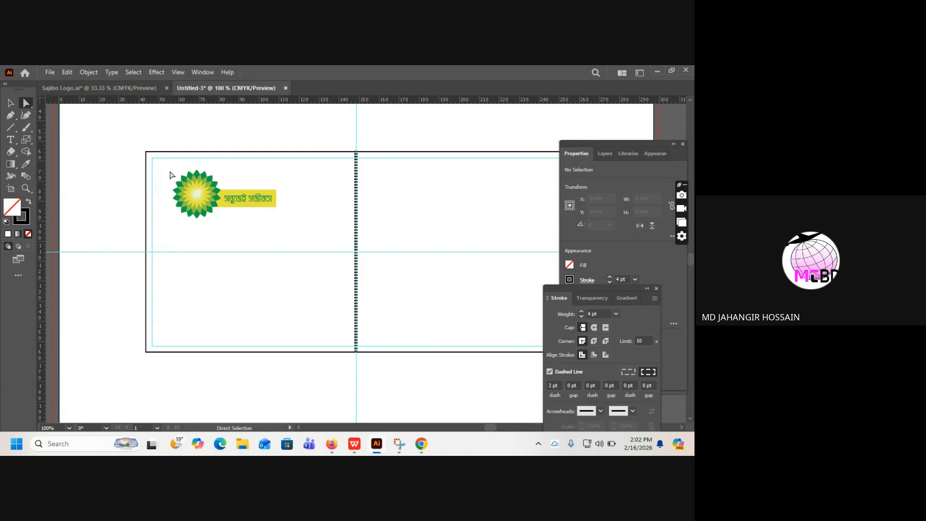
drag(170, 175, 278, 223)
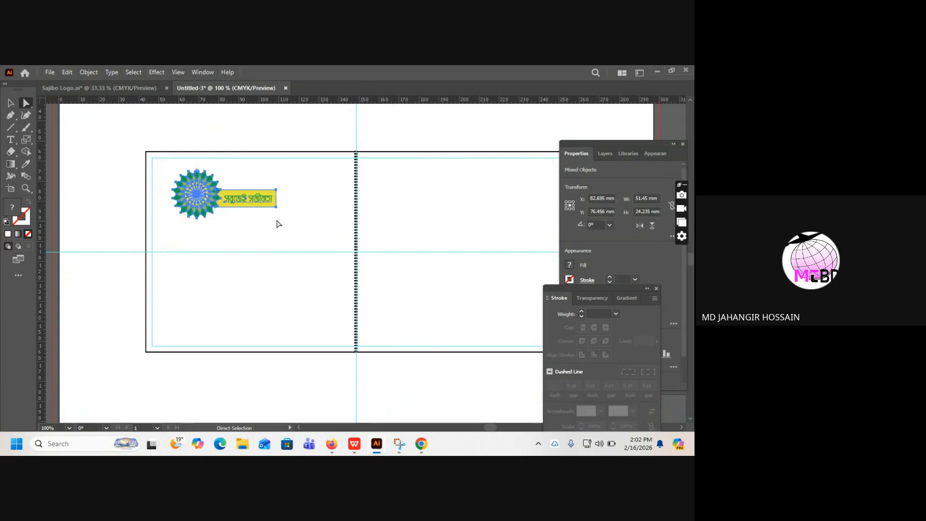
click(10, 103)
click(151, 179)
drag(166, 163, 211, 146)
click(215, 136)
ctrl+click(239, 177)
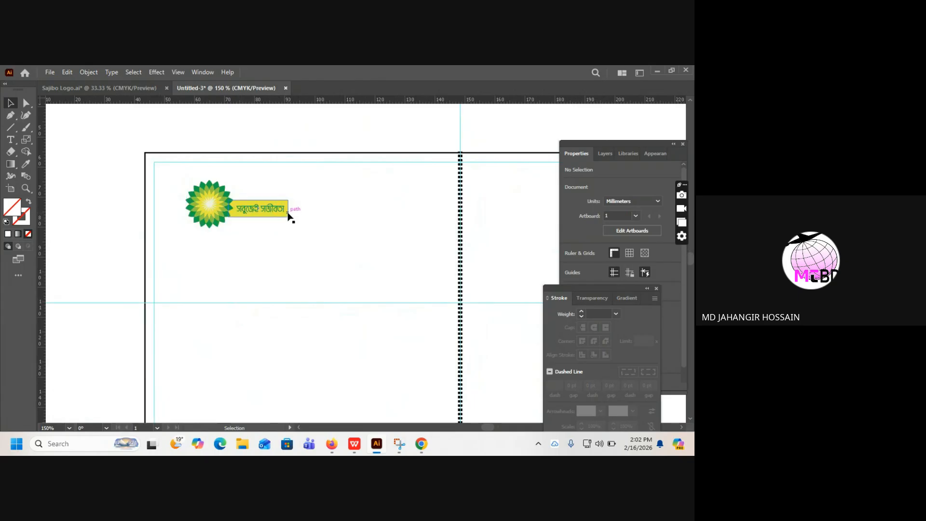
Step: Ungroup the logo and stretch its yellow bar to the right, past the end of the Bangla text
click(288, 211)
click(310, 225)
click(263, 210)
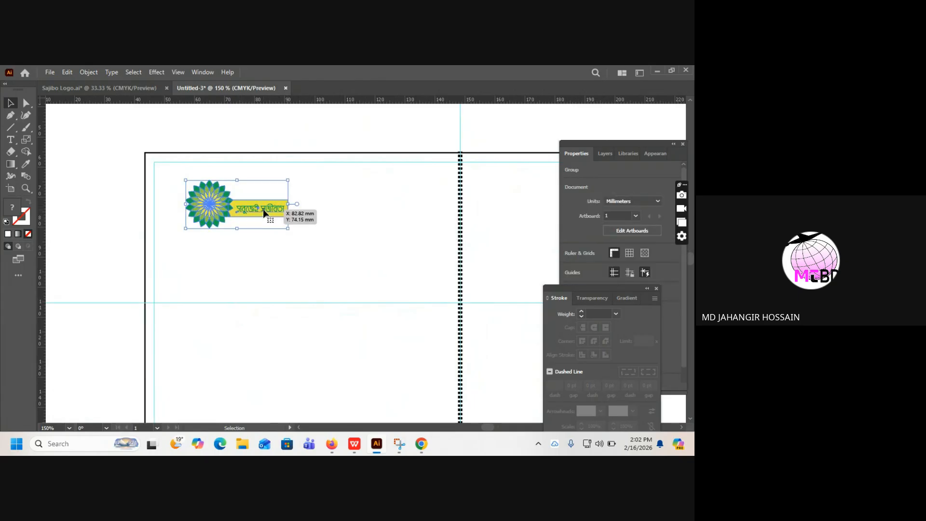
right_click(263, 210)
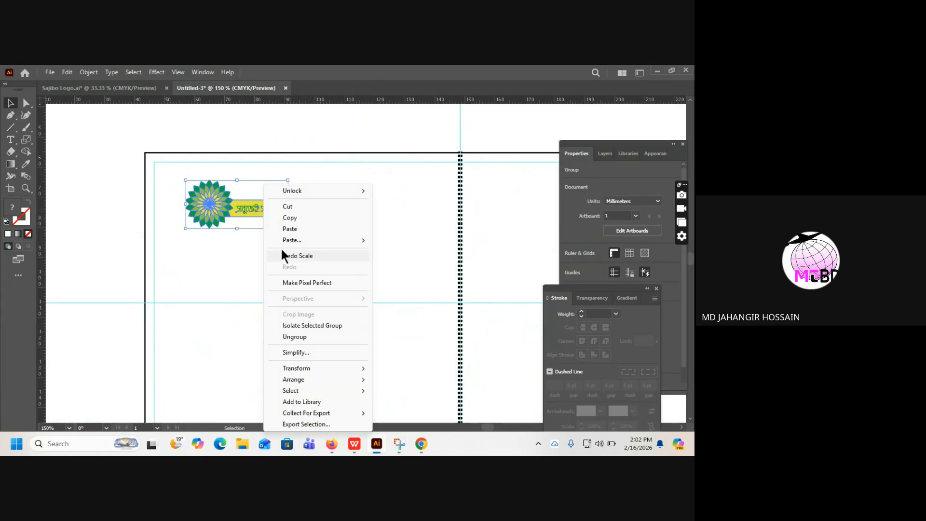
click(311, 337)
click(290, 220)
click(287, 212)
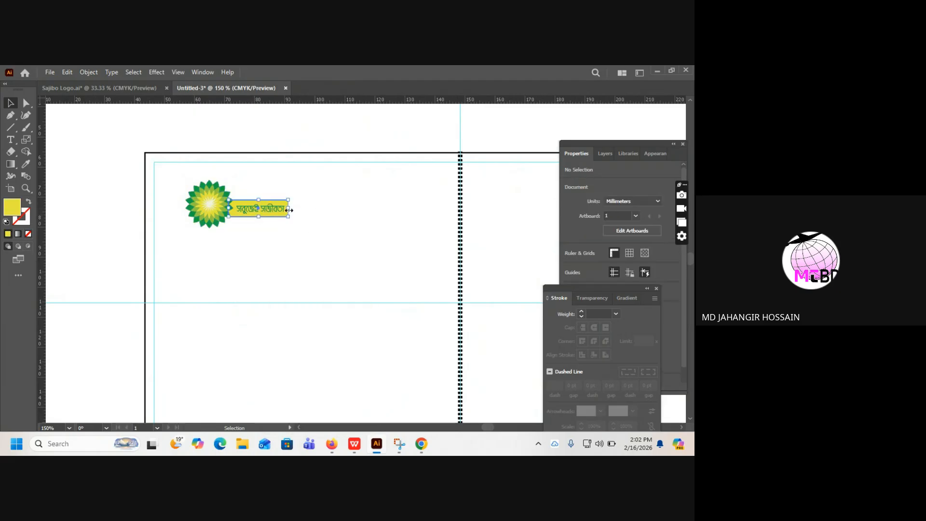
drag(288, 211, 321, 220)
click(310, 242)
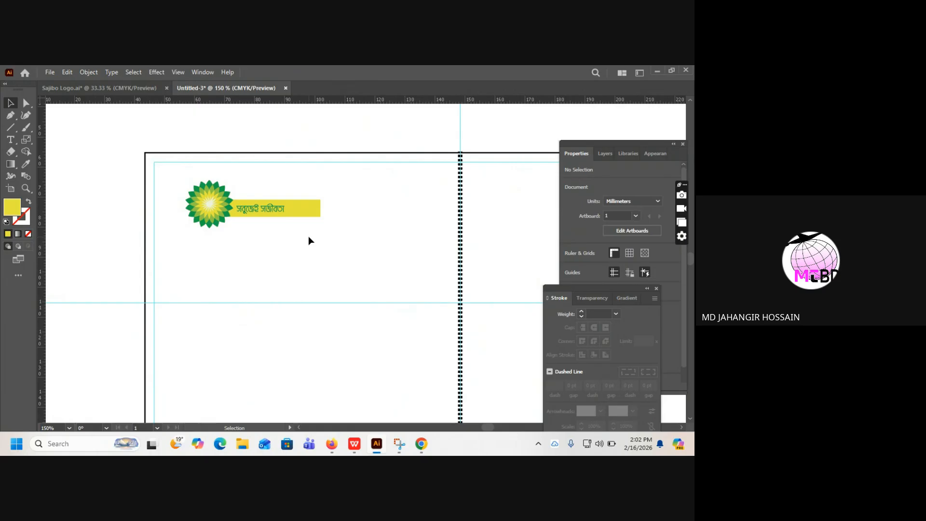
Step: Check the Sajibo Logo document, then open the Sajibota Money Receipt Illustrator file from the IT Queens folder
click(117, 88)
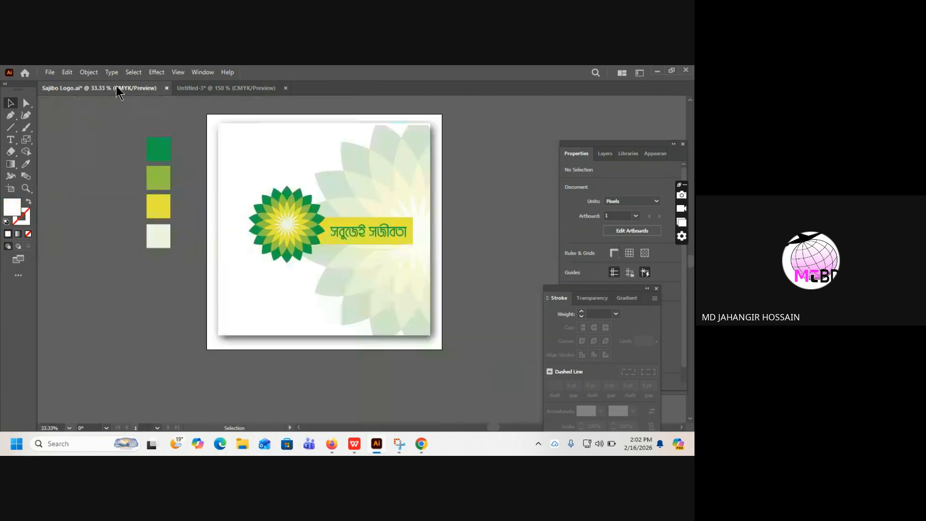
click(235, 91)
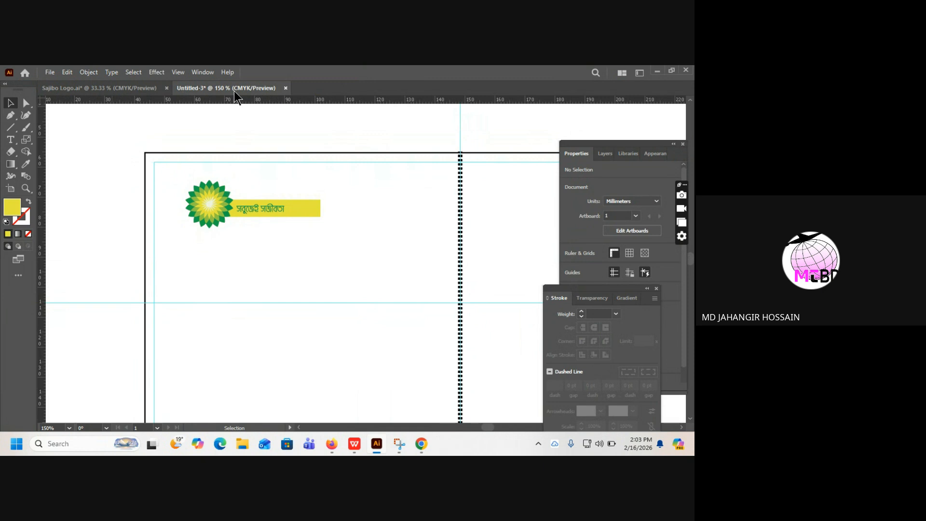
key(ctrl+o)
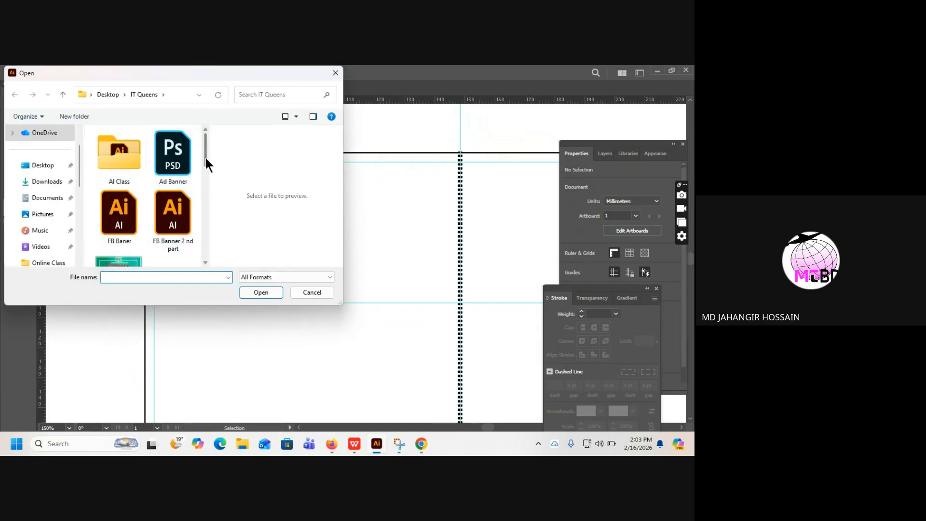
drag(205, 158, 203, 202)
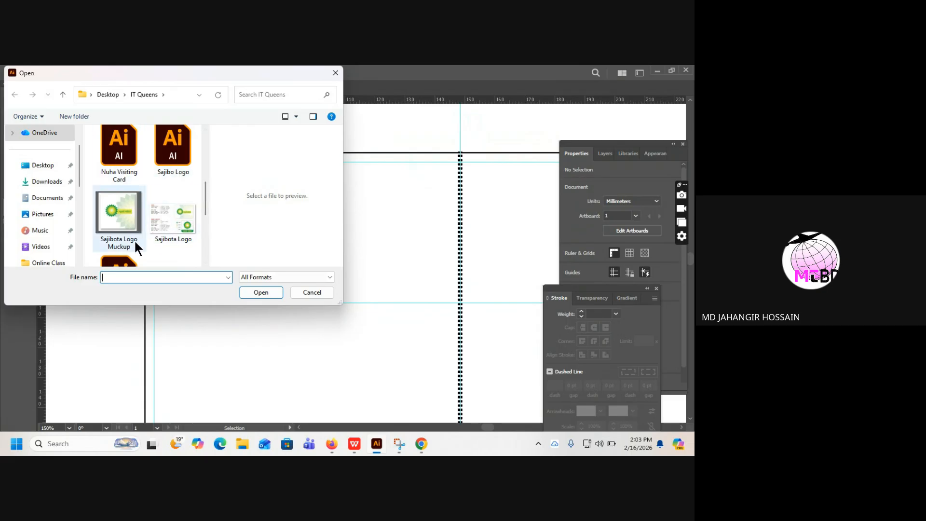
click(124, 205)
click(165, 214)
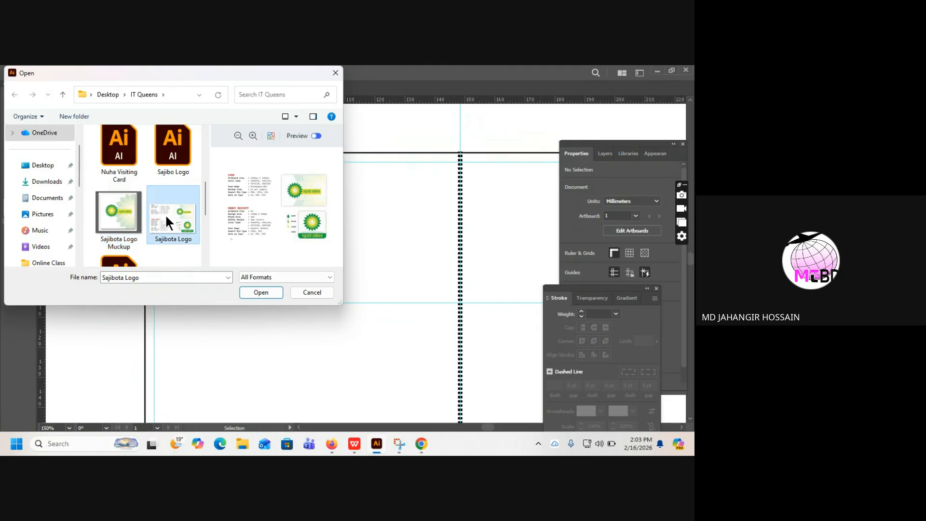
scroll(166, 216, down, 2)
click(127, 174)
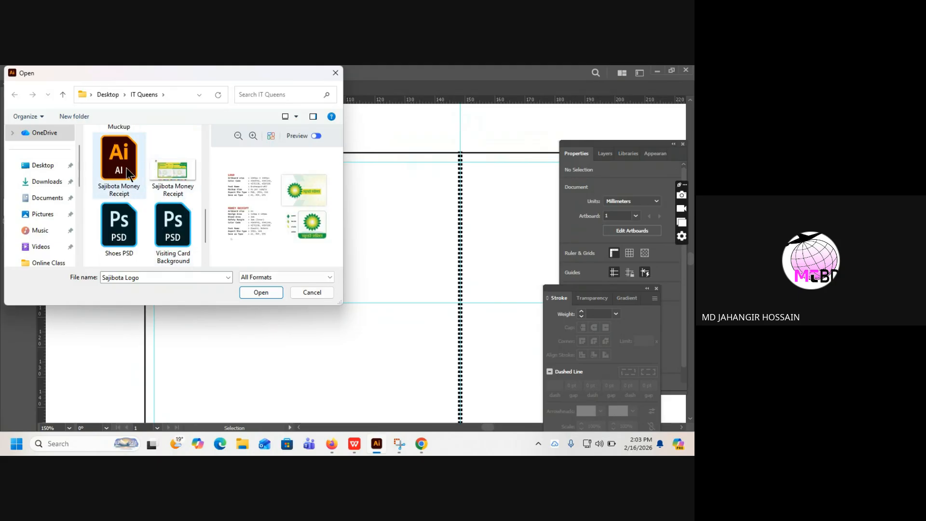
click(259, 291)
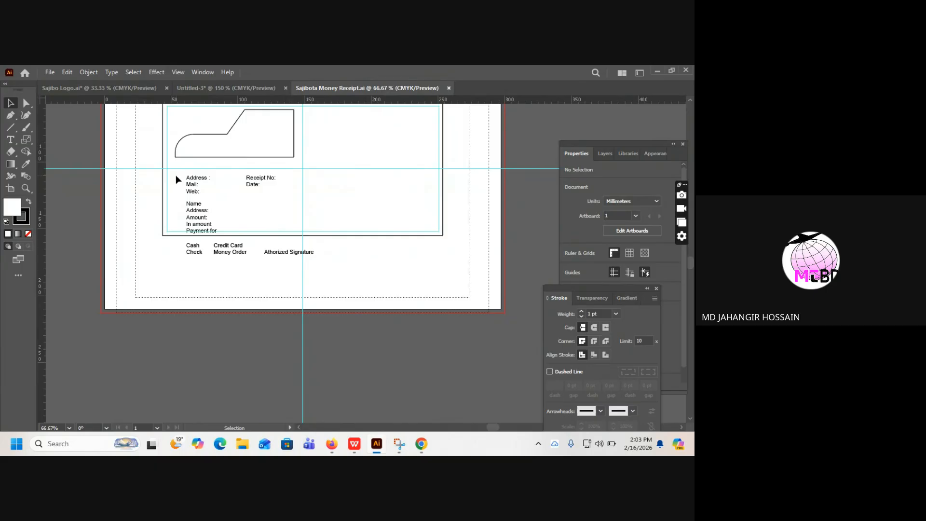
Step: Select all the receipt text labels, from Address to Athorized Signature, and cut them from the document
drag(176, 175, 339, 265)
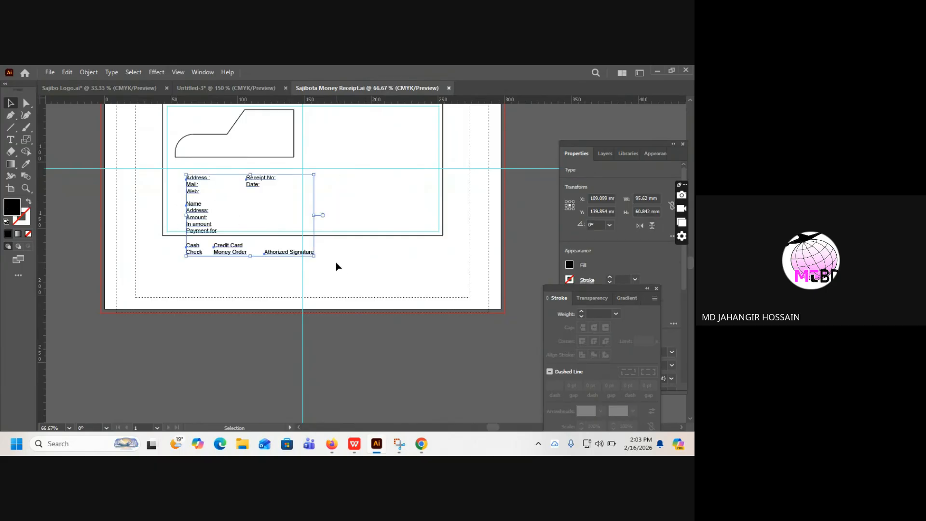
click(332, 273)
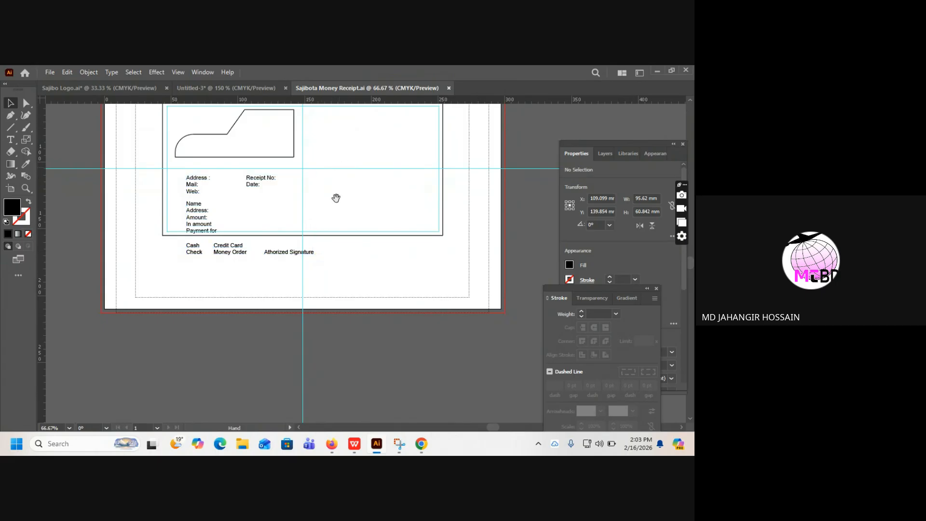
drag(340, 164, 334, 210)
drag(176, 226, 288, 306)
key(a)
key(ctrl+x)
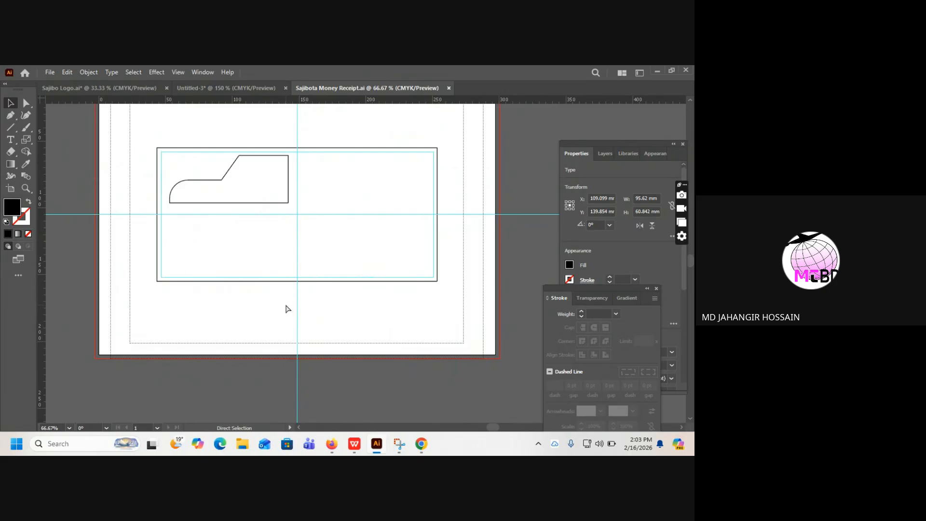
Step: Paste the receipt text labels into the Untitled-3 layout and move them below the logo inside the rectangle
click(236, 88)
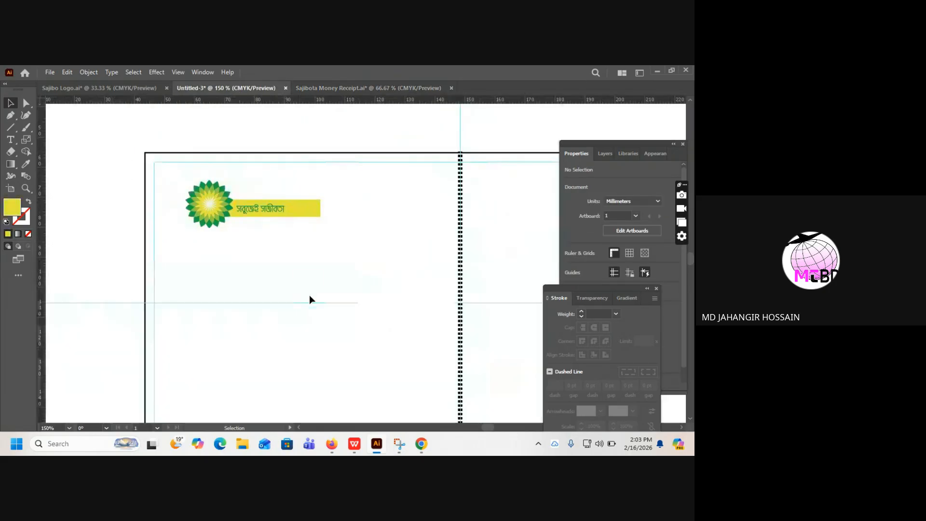
key(ctrl+v)
right_click(309, 120)
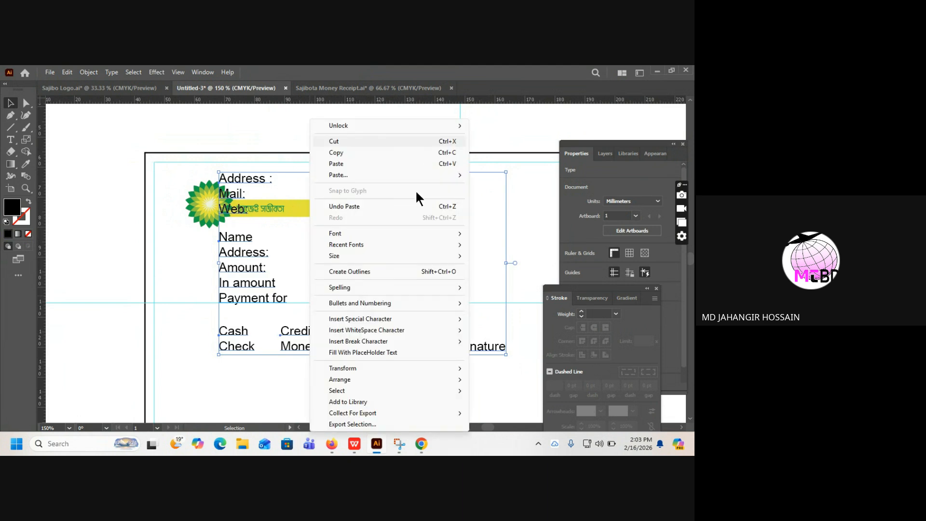
click(211, 196)
scroll(223, 145, down, 1)
drag(223, 145, 314, 186)
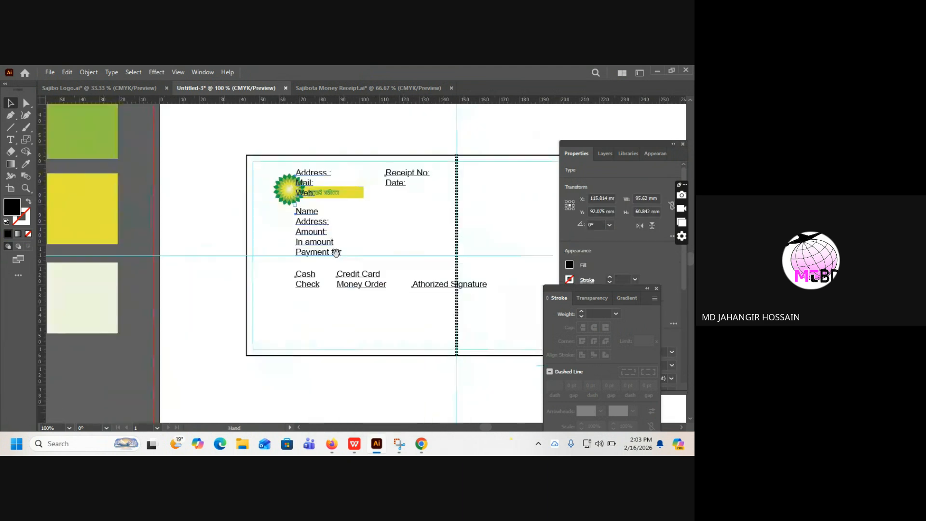
drag(336, 254, 295, 180)
drag(270, 150, 250, 198)
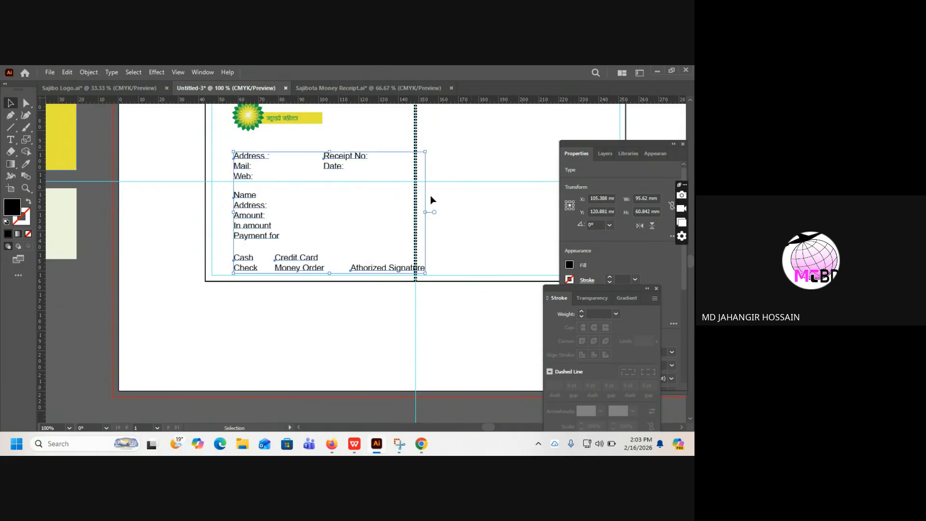
Step: Set the font size of all the pasted receipt labels to 8 pt and deselect them
click(333, 240)
key(ctrl+t)
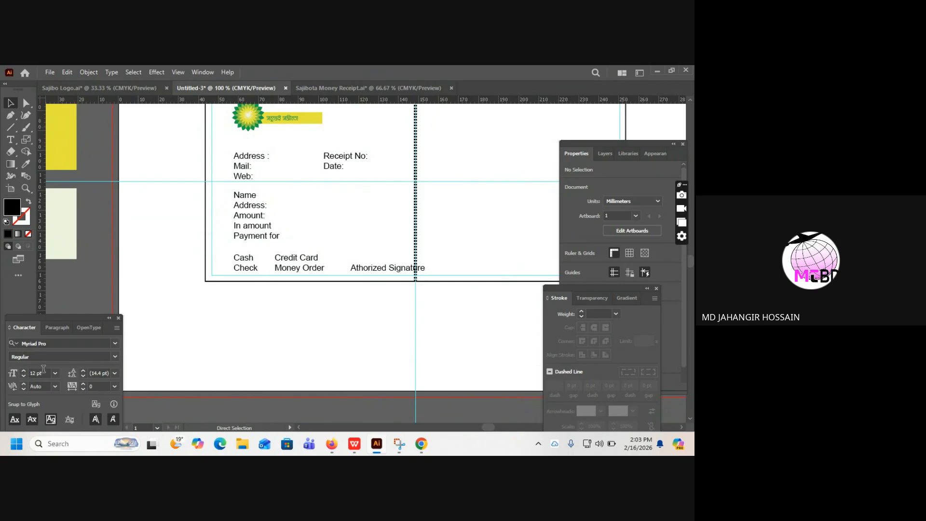
click(44, 368)
text(8)
key(Return)
drag(225, 146, 384, 275)
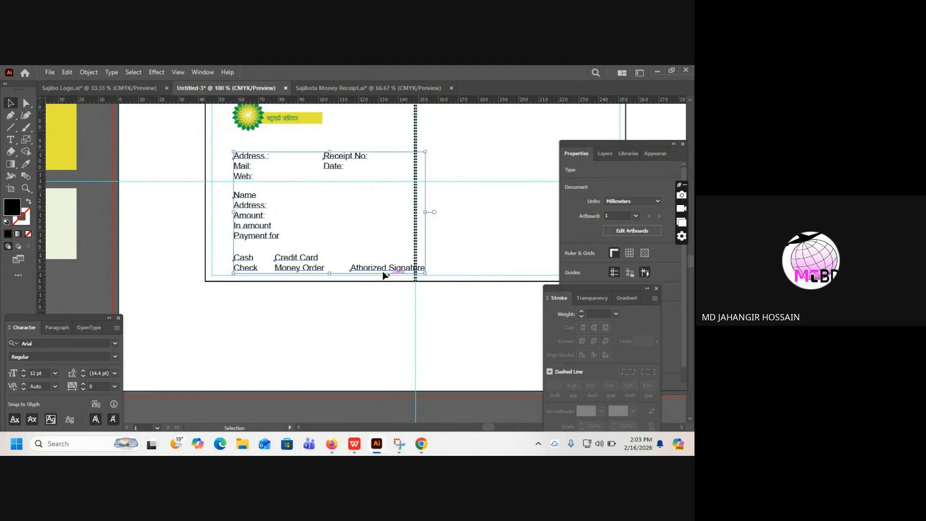
click(37, 373)
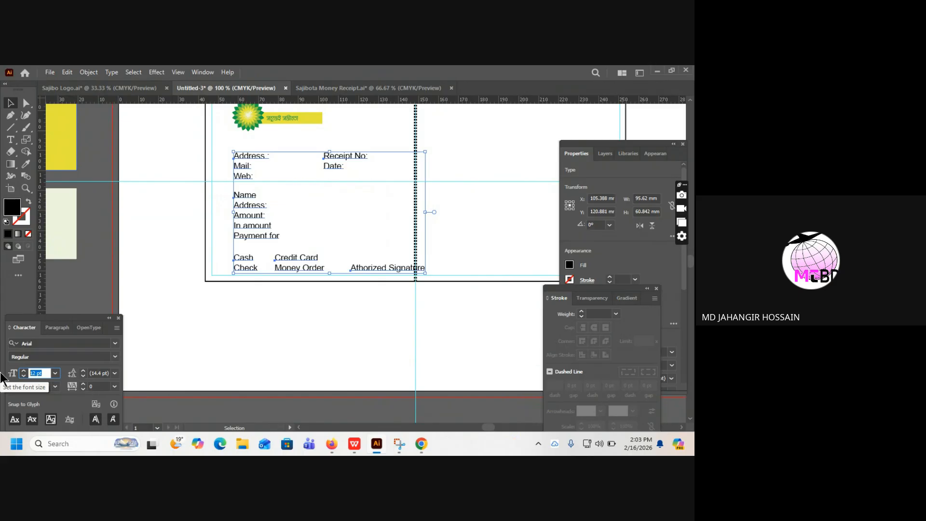
text(8)
key(Return)
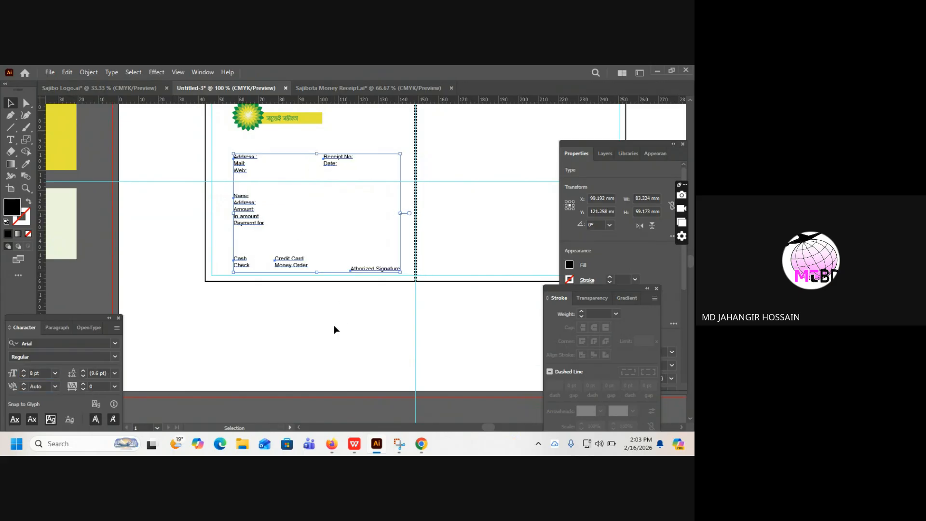
click(336, 299)
Step: Draw a rectangle about 105 × 100 mm covering the layout's left half up to the dashed centre line
drag(348, 181, 330, 233)
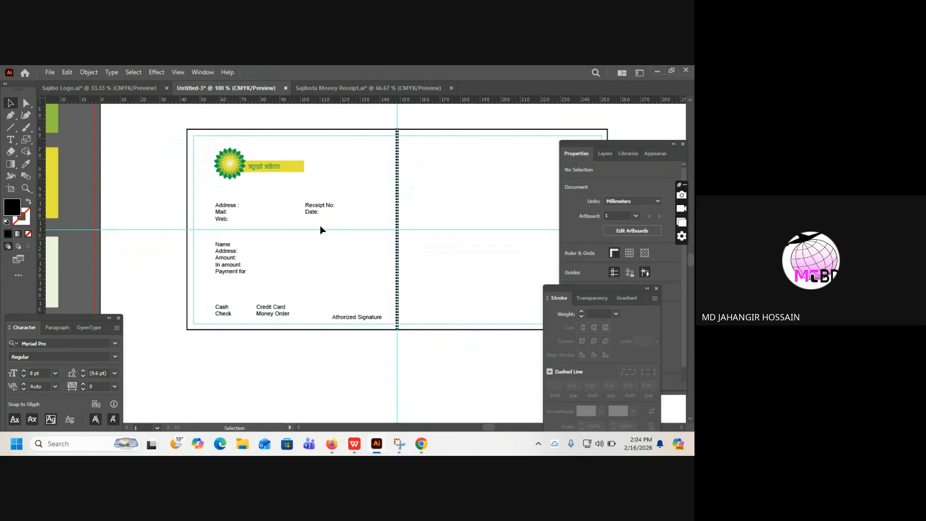
click(332, 208)
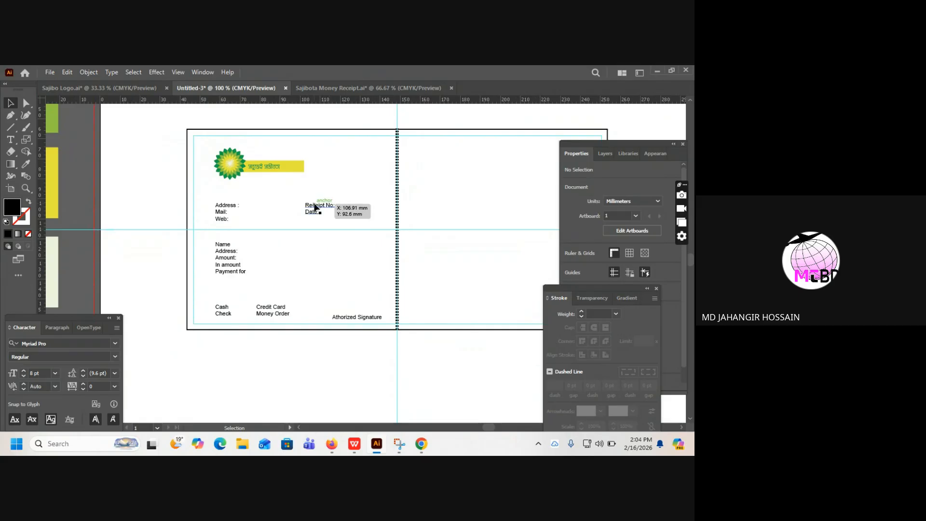
click(449, 190)
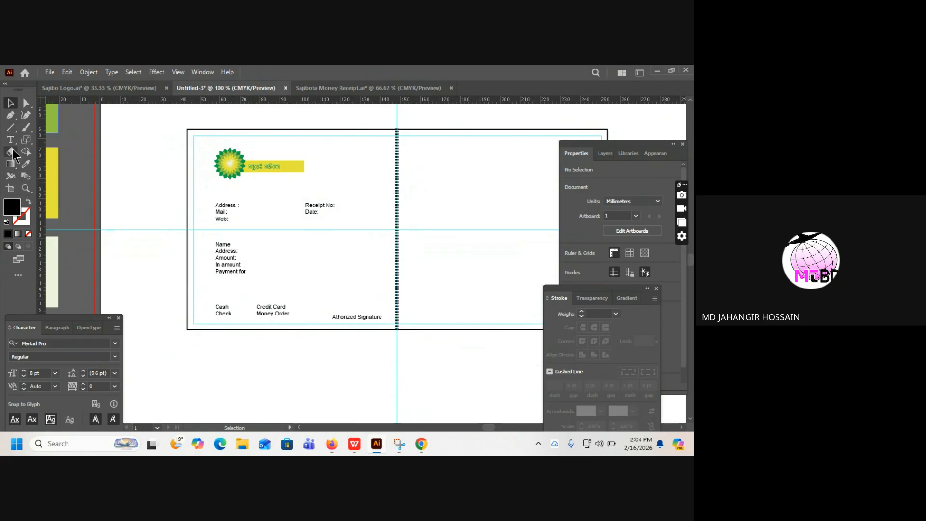
click(10, 128)
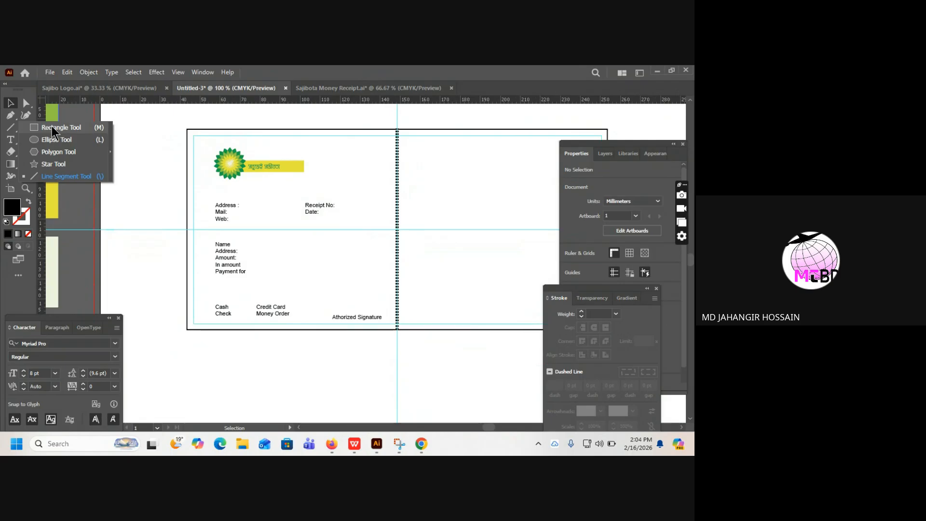
click(51, 126)
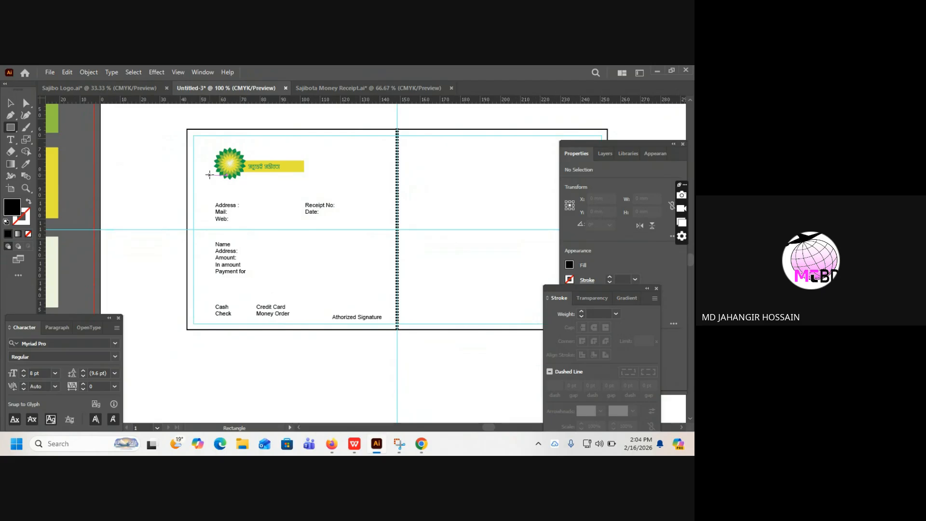
mouse_move(187, 130)
mouse_down()
mouse_move(238, 190)
mouse_move(343, 265)
mouse_move(398, 330)
mouse_up()
click(10, 102)
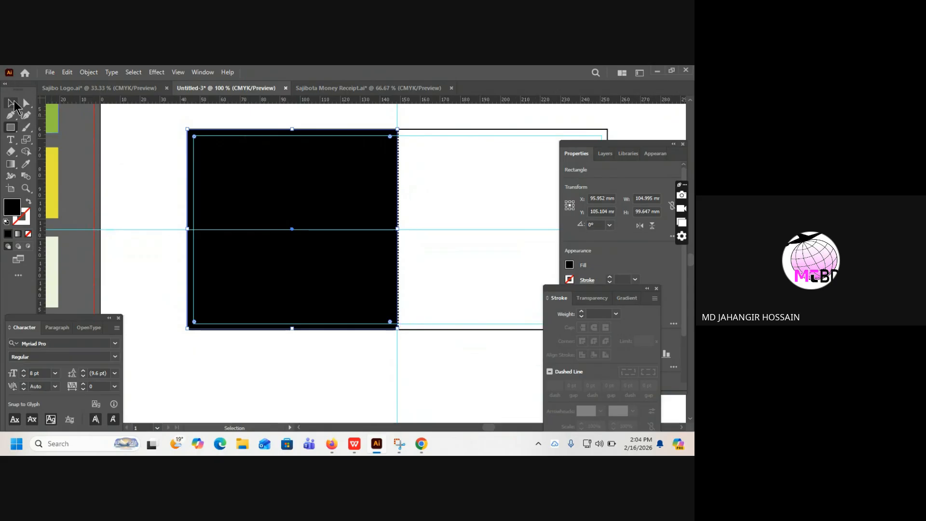
Step: Fill the new left-half rectangle with the light green swatch colour using the Eyedropper
drag(243, 163, 280, 175)
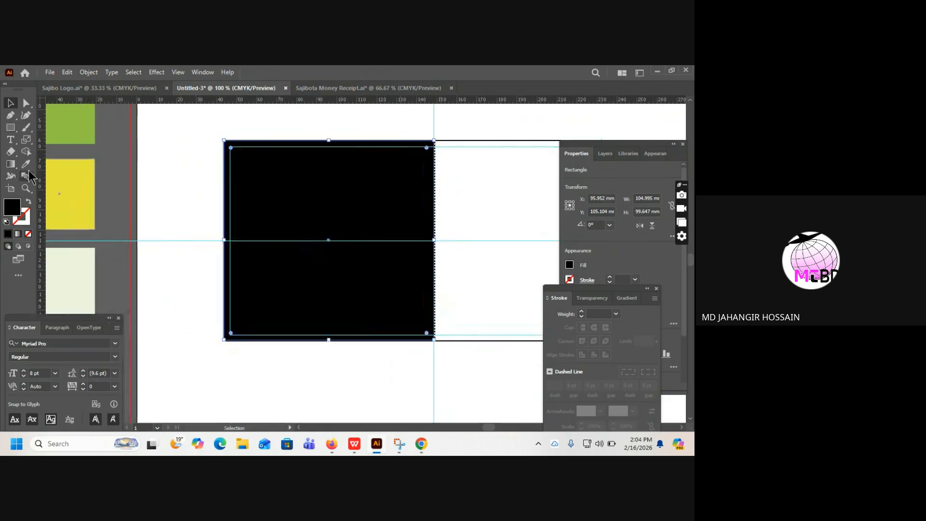
click(29, 164)
click(80, 124)
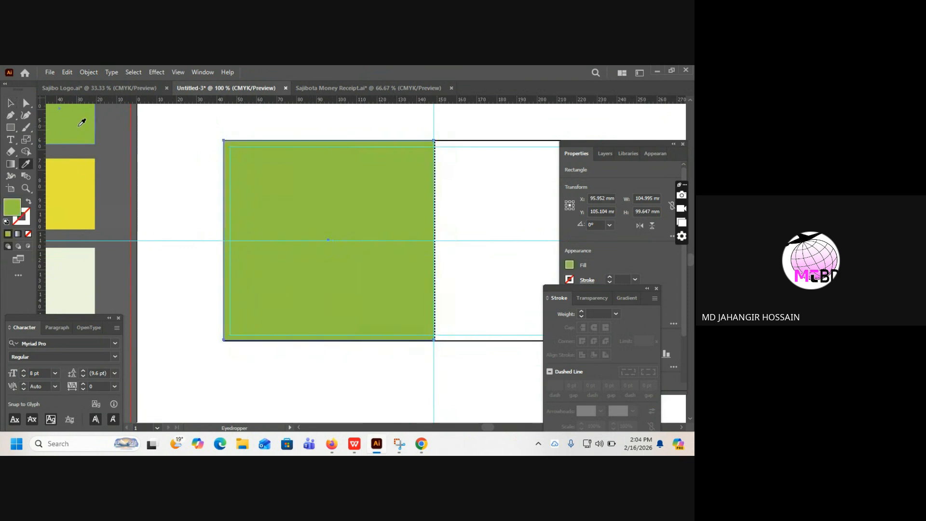
Step: Send the green rectangle to the back of the stacking order and deselect it
drag(151, 180, 190, 228)
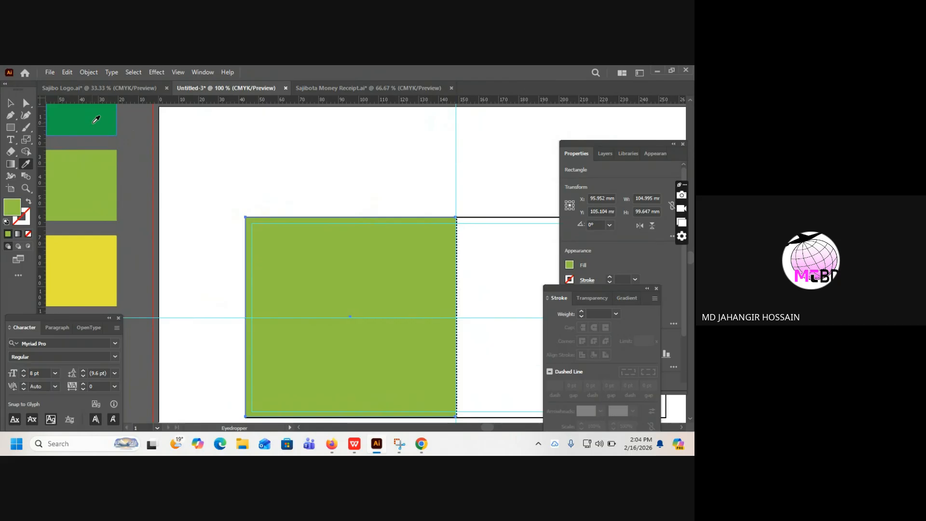
scroll(374, 210, down, 3)
drag(370, 202, 421, 210)
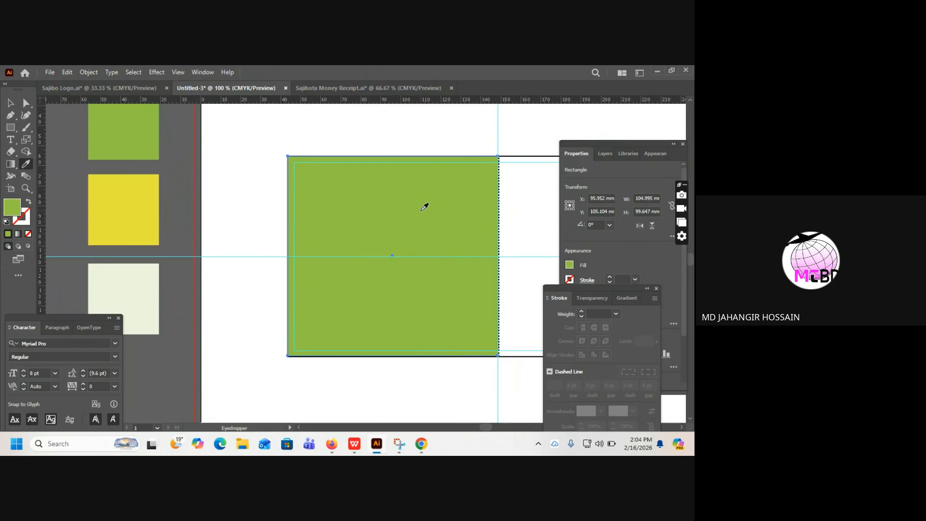
click(12, 104)
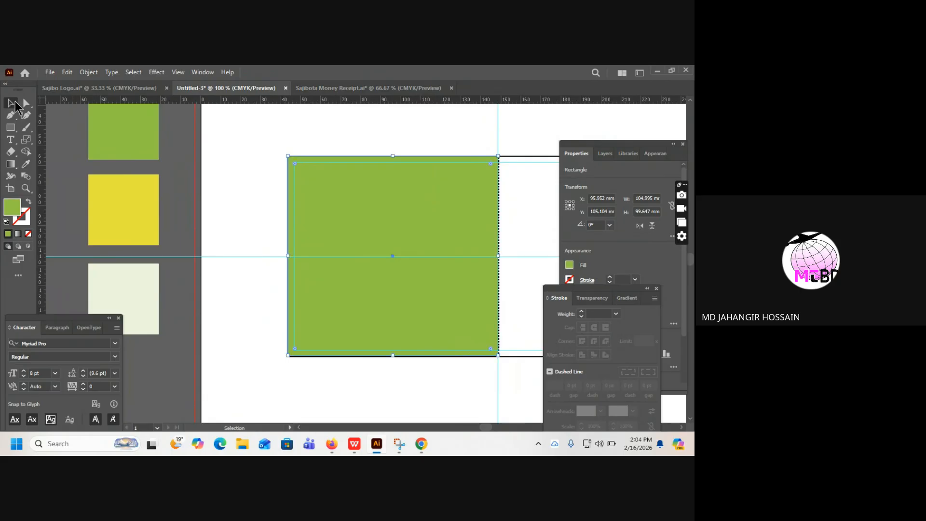
key(ctrl+shift+bracketleft)
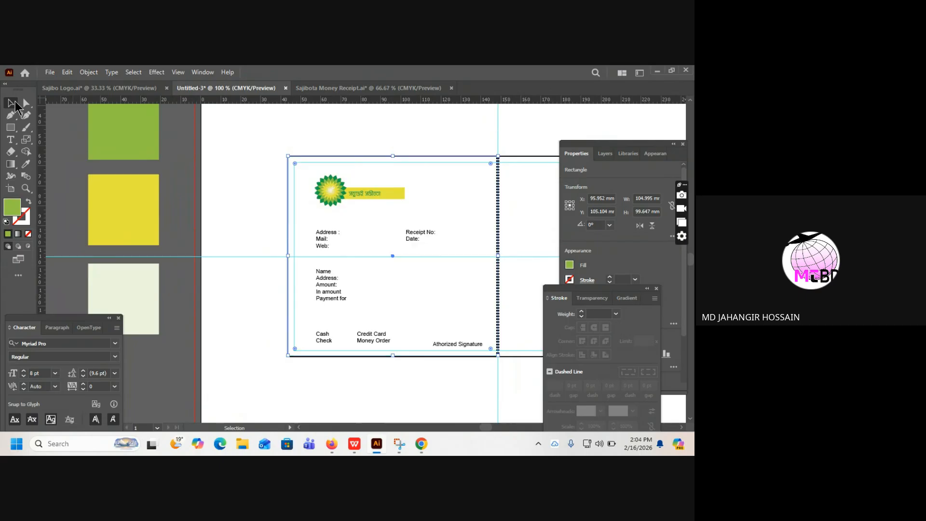
click(467, 152)
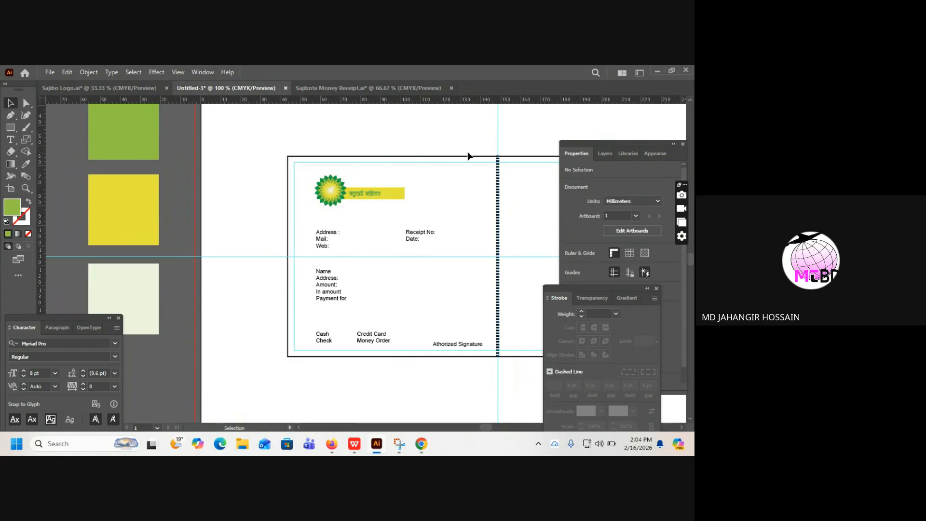
Step: Remove the white fill from the 210 × 100 mm outer frame rectangle, keeping its black stroke, and deselect it
scroll(449, 148, right, 3)
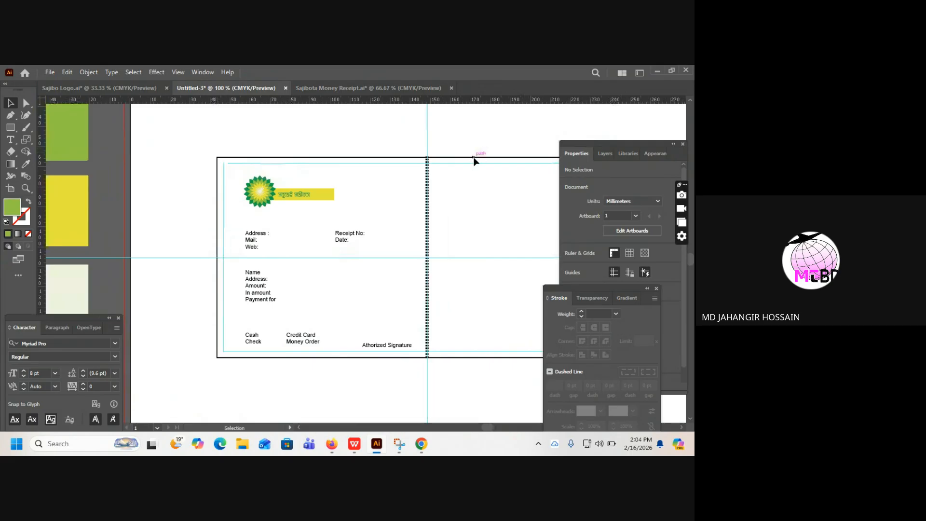
click(474, 158)
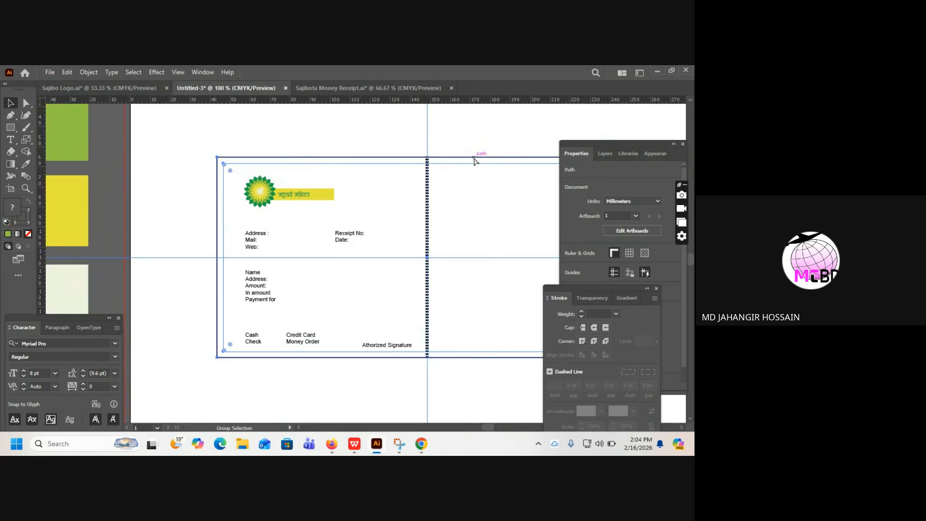
click(346, 131)
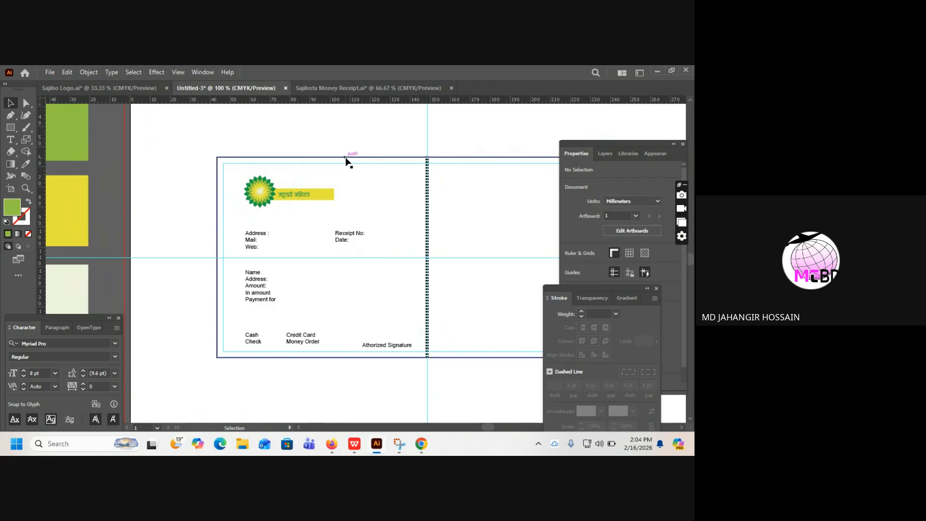
click(346, 158)
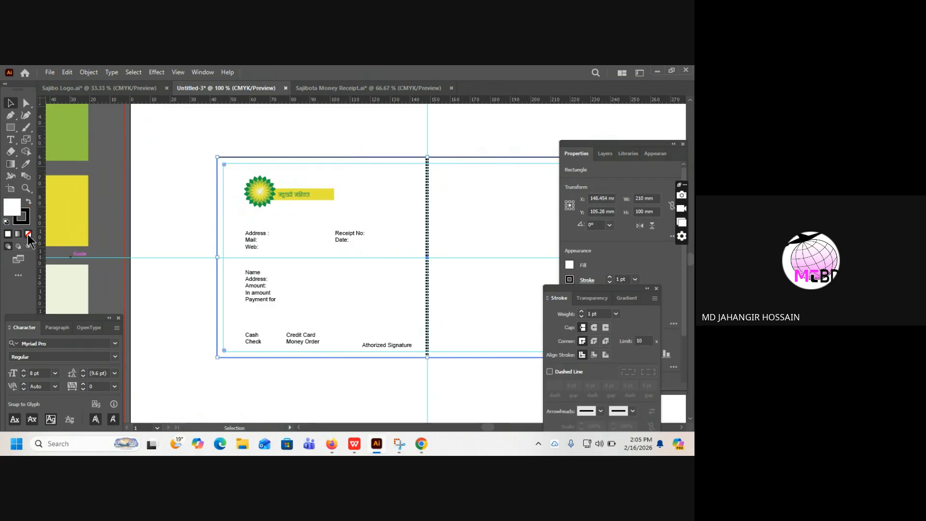
click(28, 234)
click(352, 141)
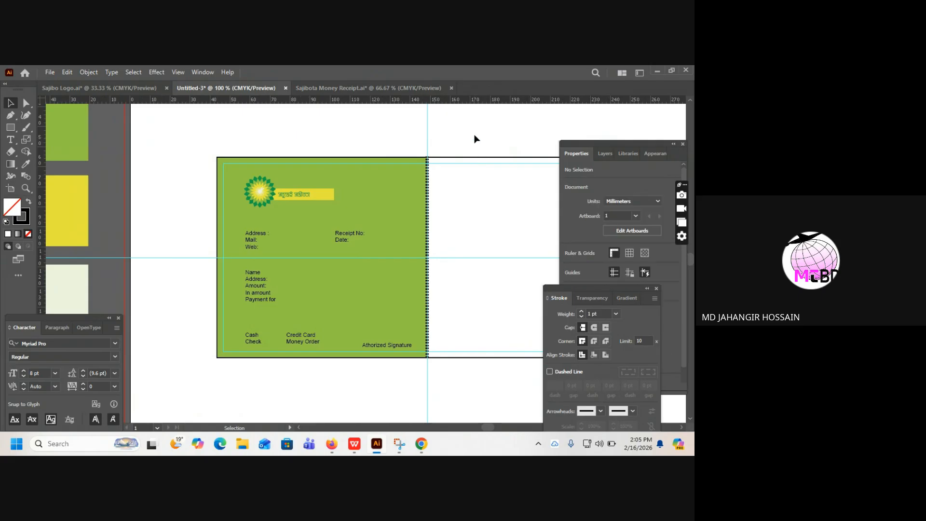
drag(475, 139, 502, 311)
drag(405, 132, 470, 150)
click(470, 150)
drag(448, 173, 456, 159)
key(ctrl+z)
drag(444, 197, 434, 162)
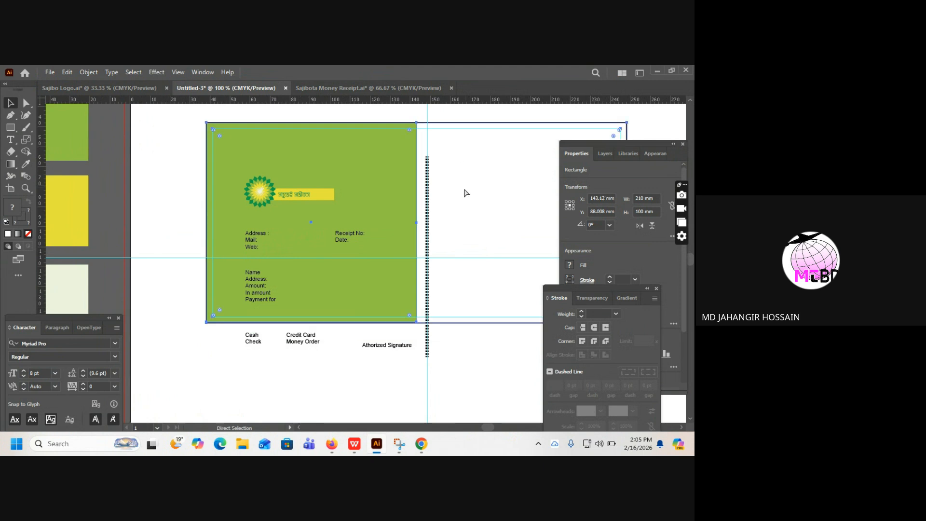
key(ctrl+z)
click(468, 391)
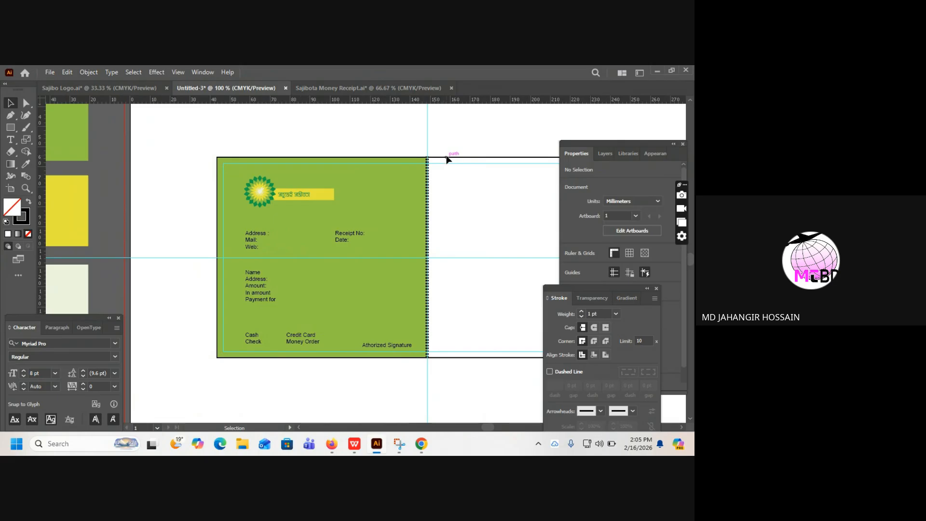
drag(404, 124, 471, 135)
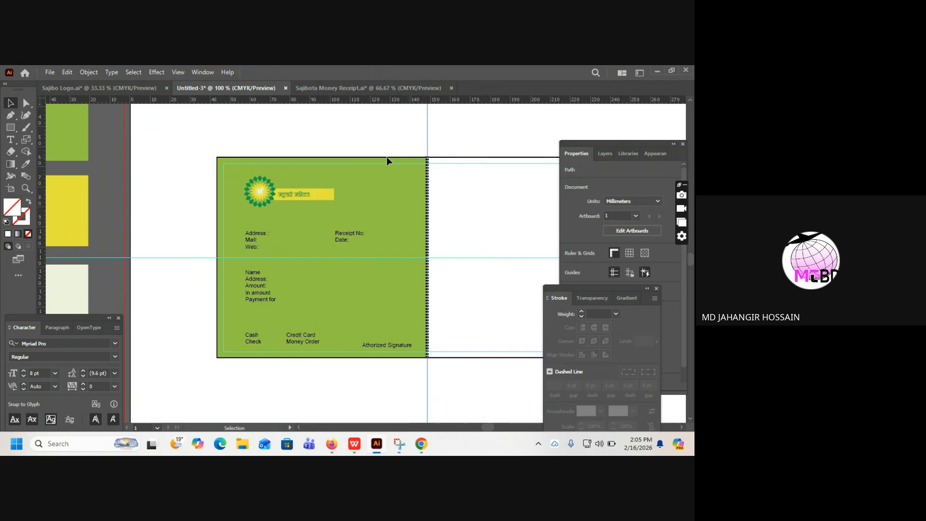
click(373, 169)
mouse_move(387, 203)
mouse_down()
mouse_move(348, 145)
mouse_move(395, 192)
mouse_move(372, 205)
mouse_move(398, 213)
mouse_up()
click(245, 138)
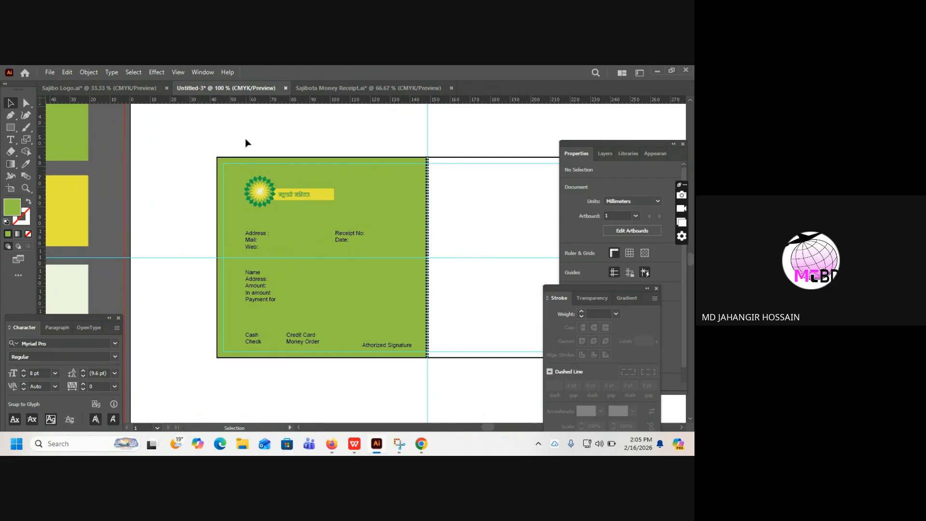
click(403, 183)
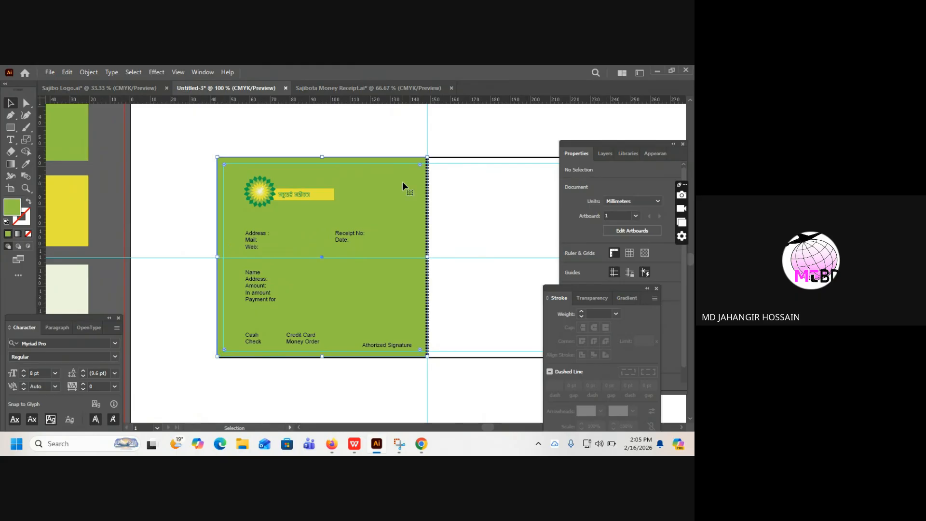
click(320, 131)
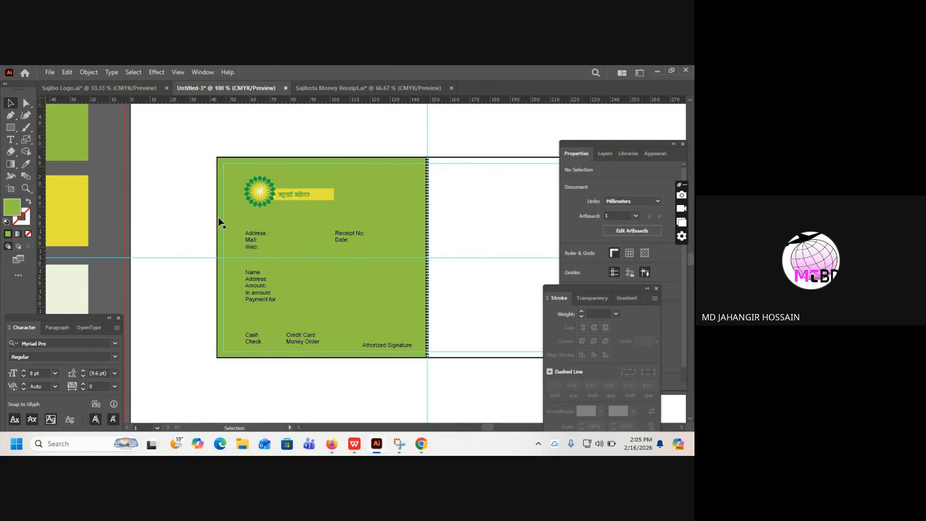
drag(183, 217, 188, 276)
click(192, 273)
key(v)
key(a)
click(223, 189)
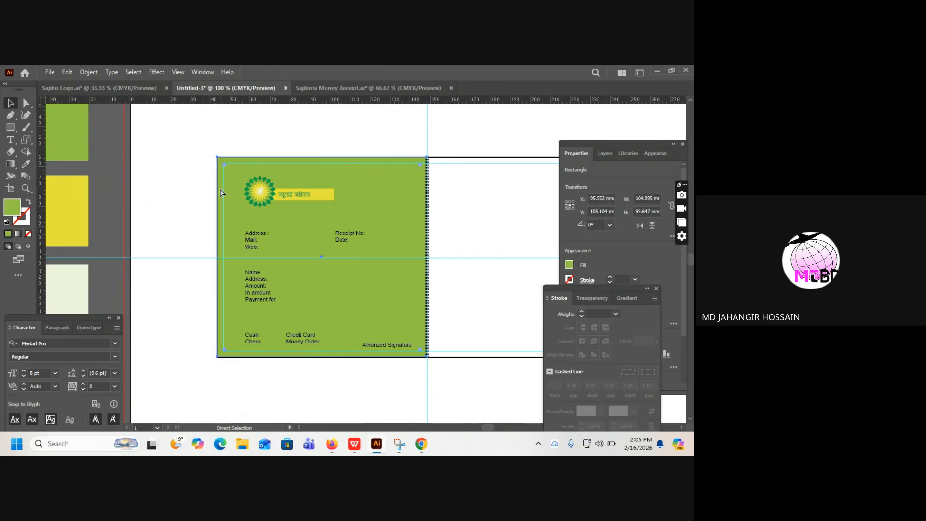
key(ctrl+shift+a)
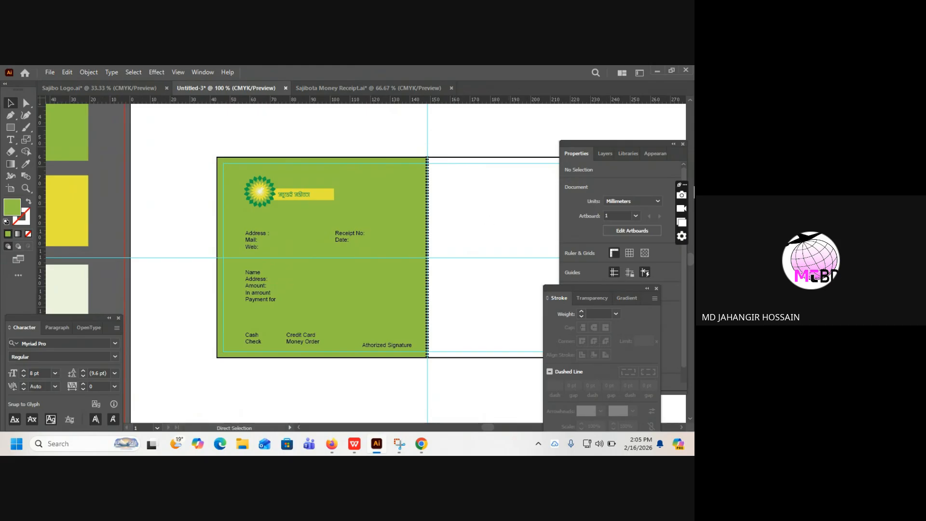
Step: Draw a rectangle about 98 × 13 mm across the logo's lower part, above the address labels, ending at the dashed centre line
key(z)
click(349, 207)
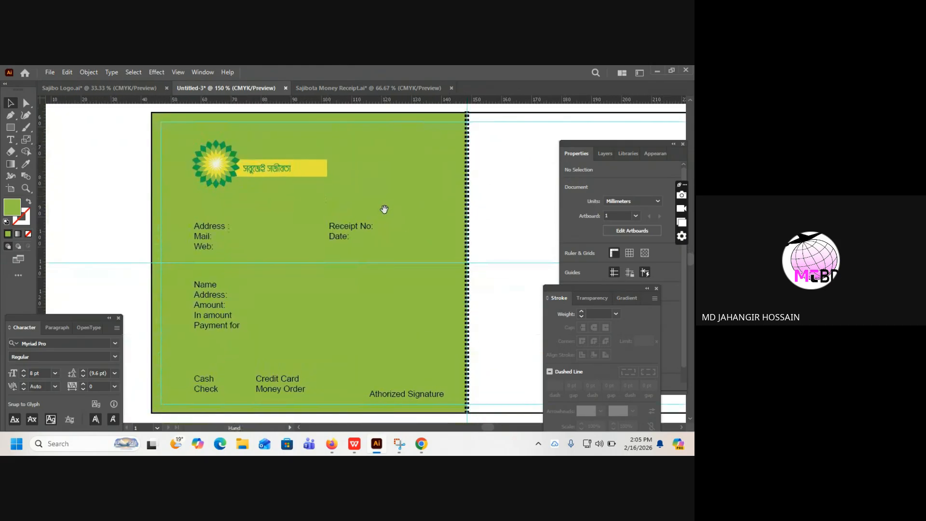
key(v)
click(10, 127)
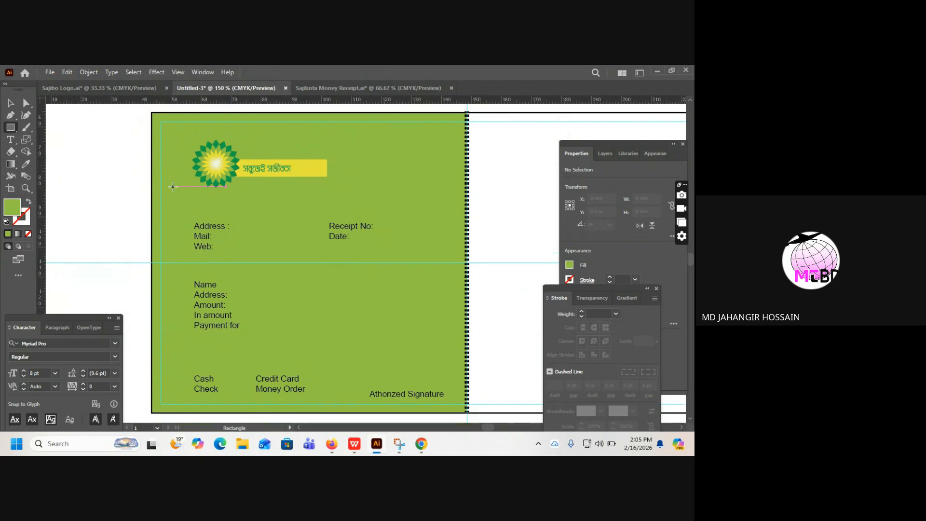
drag(173, 186, 467, 213)
click(10, 102)
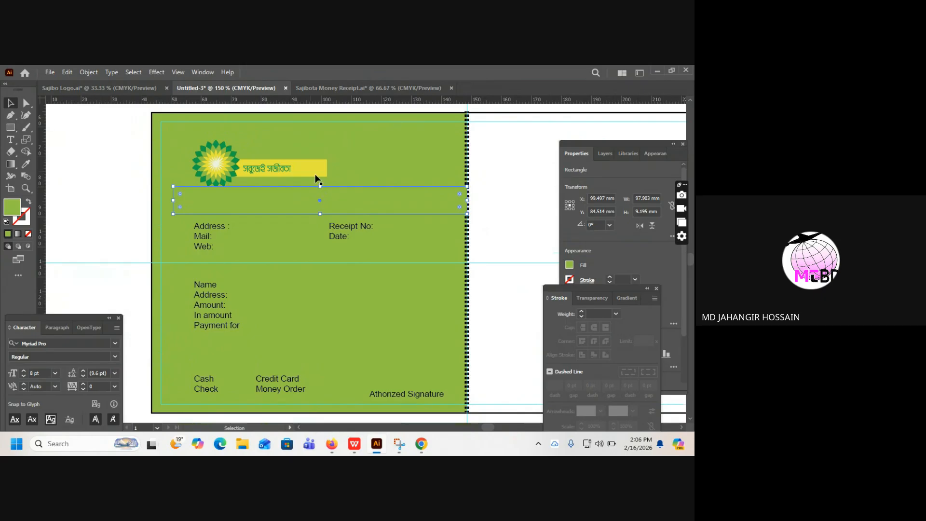
drag(321, 186, 323, 177)
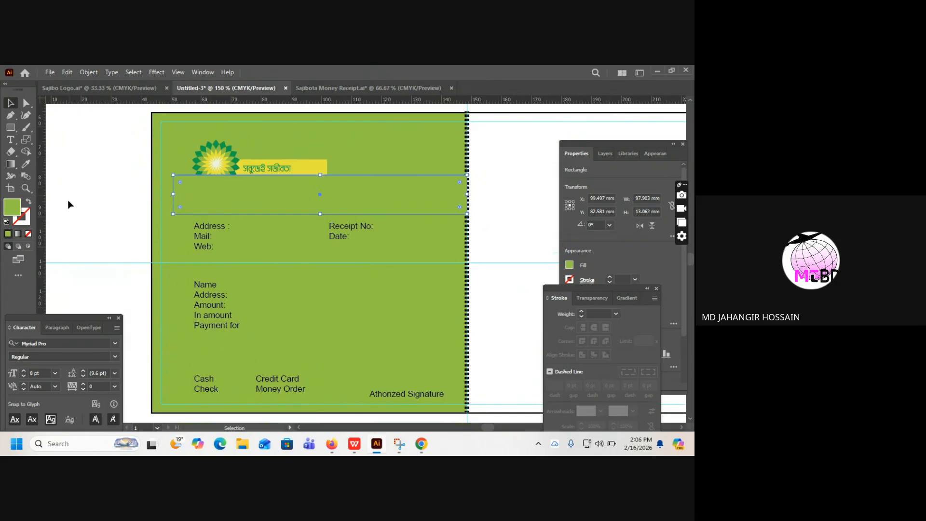
Step: Fill the new band rectangle with the yellow of the logo's slogan bar using the Eyedropper
click(26, 163)
click(309, 166)
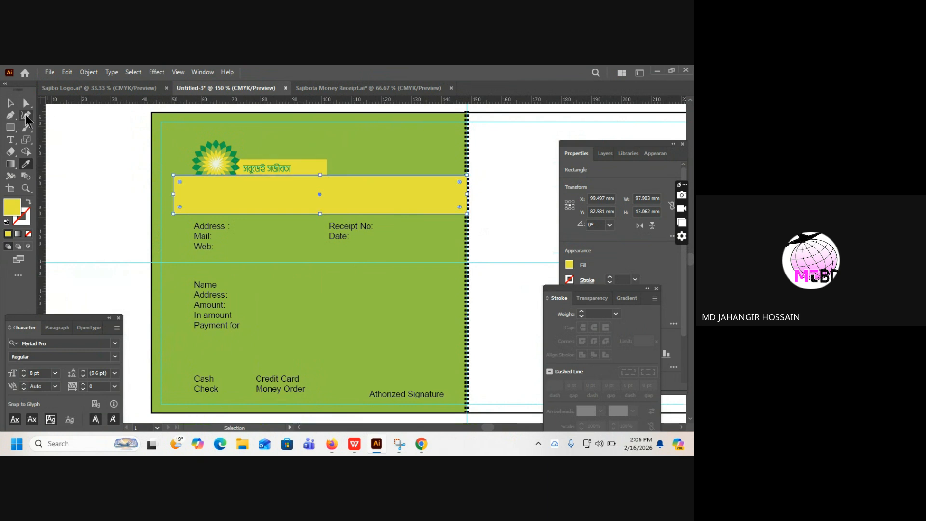
click(10, 103)
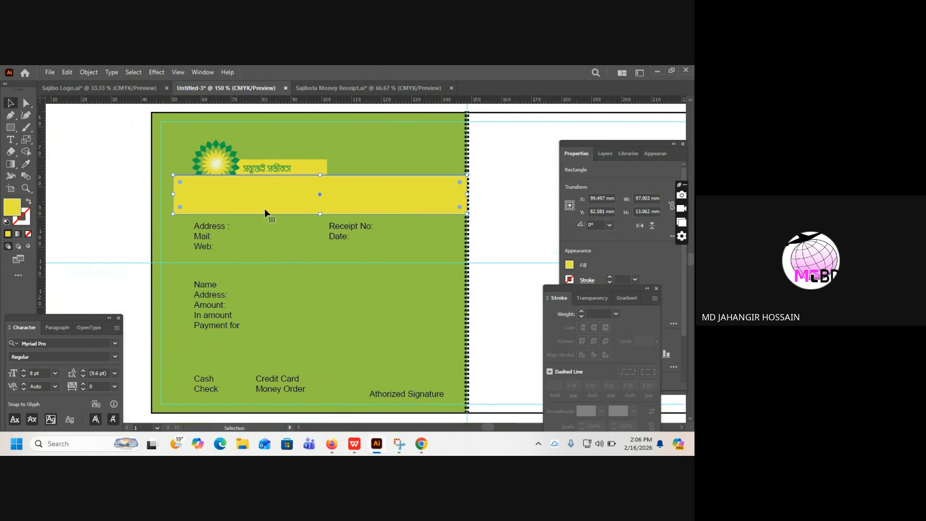
Step: Round only the upper-left corner of the yellow band and deselect it
ctrl+click(248, 196)
drag(284, 234, 233, 197)
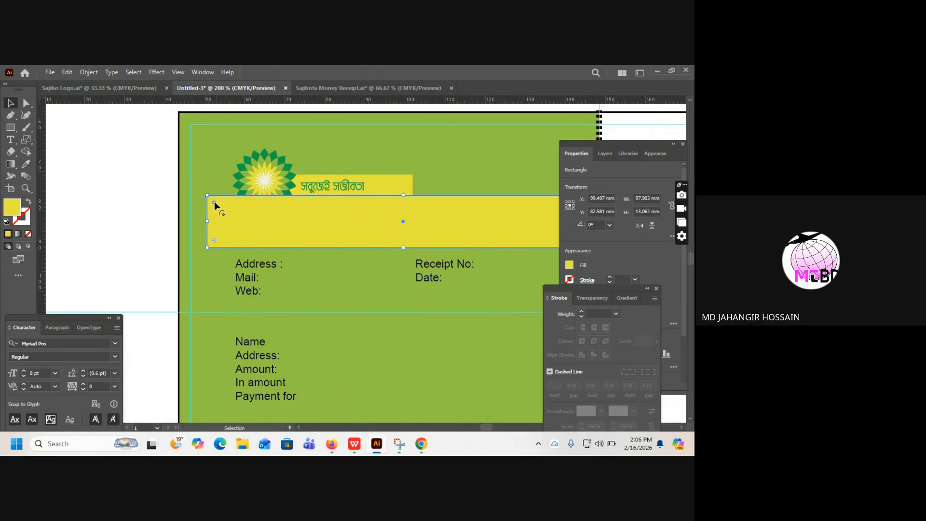
drag(215, 201, 237, 211)
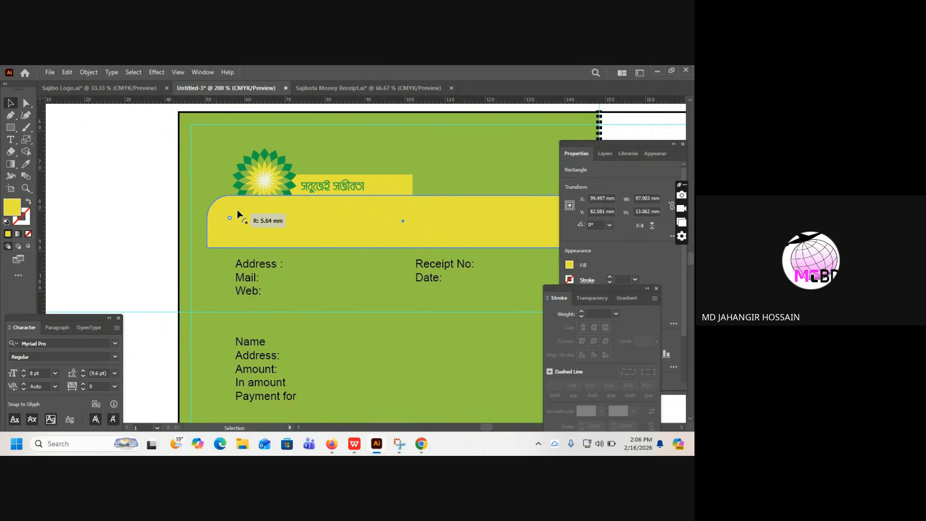
drag(238, 211, 251, 215)
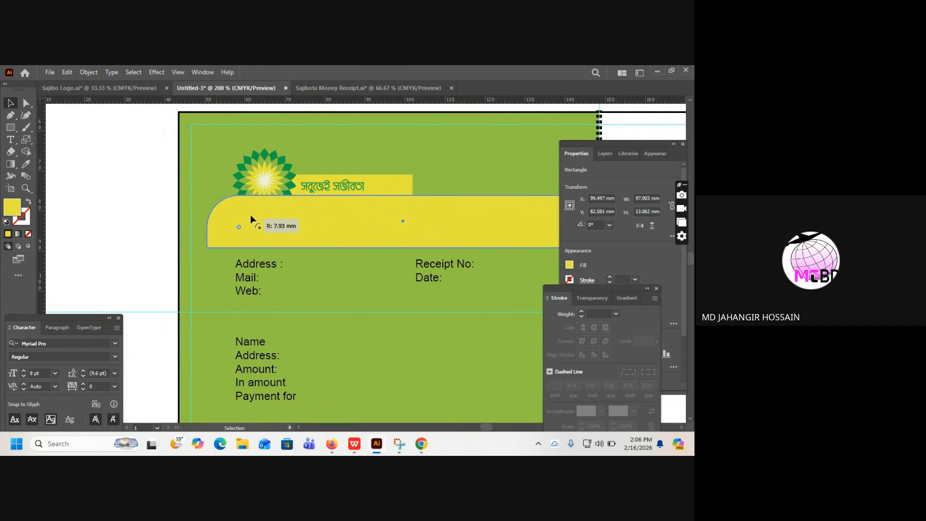
drag(250, 216, 243, 209)
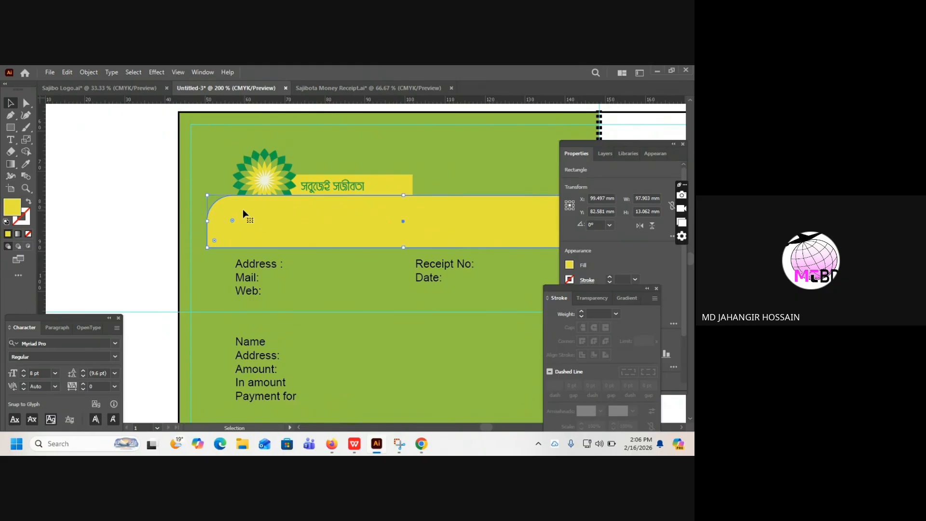
click(59, 127)
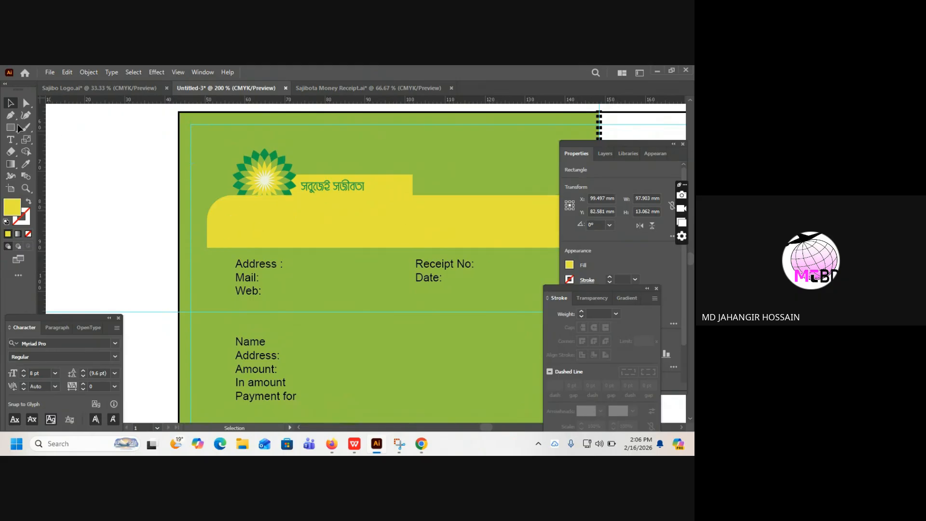
Step: Draw a yellow rectangle about 46.6 × 20.8 mm above the band, from the slogan bar's end to the dashed line and up to the frame
key(m)
drag(448, 184, 338, 191)
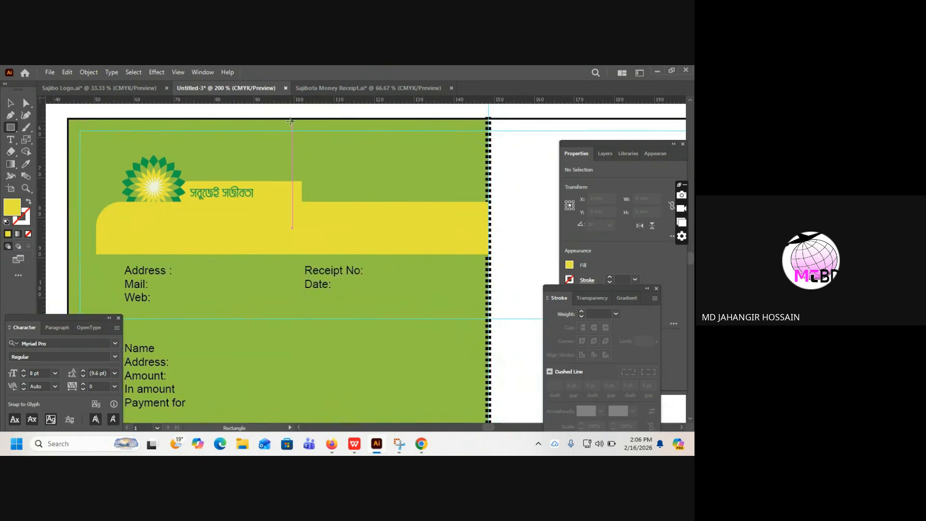
drag(302, 119, 488, 202)
click(11, 103)
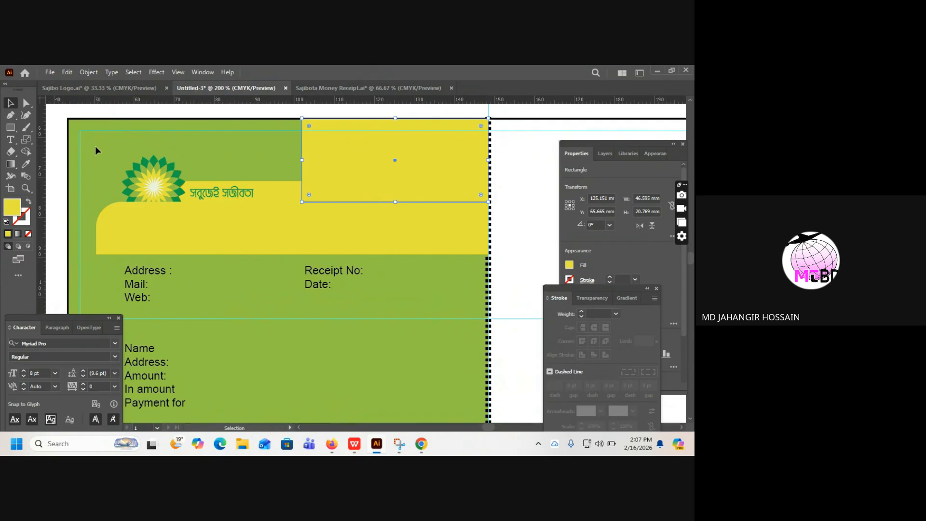
click(517, 207)
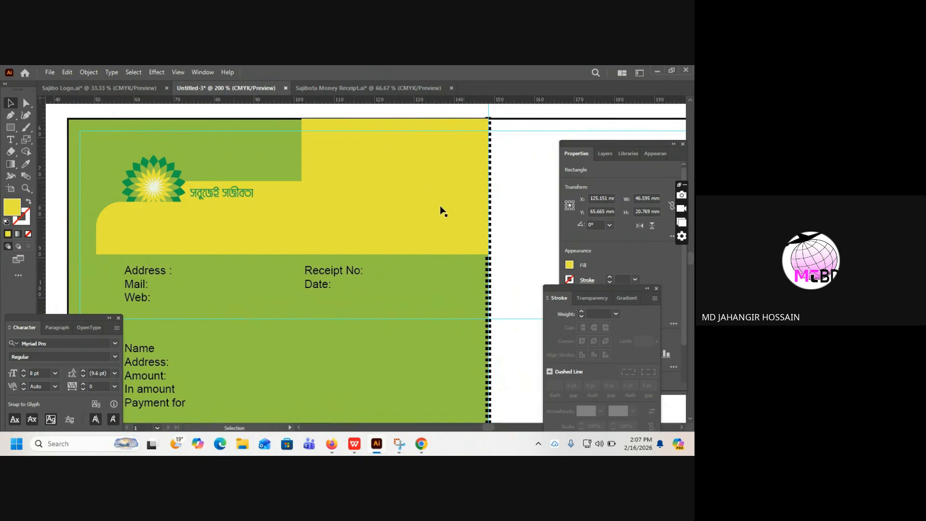
Step: Slant the upper yellow rectangle's left edge by moving its top-left anchor point about 10.24 mm horizontally to the right
click(382, 153)
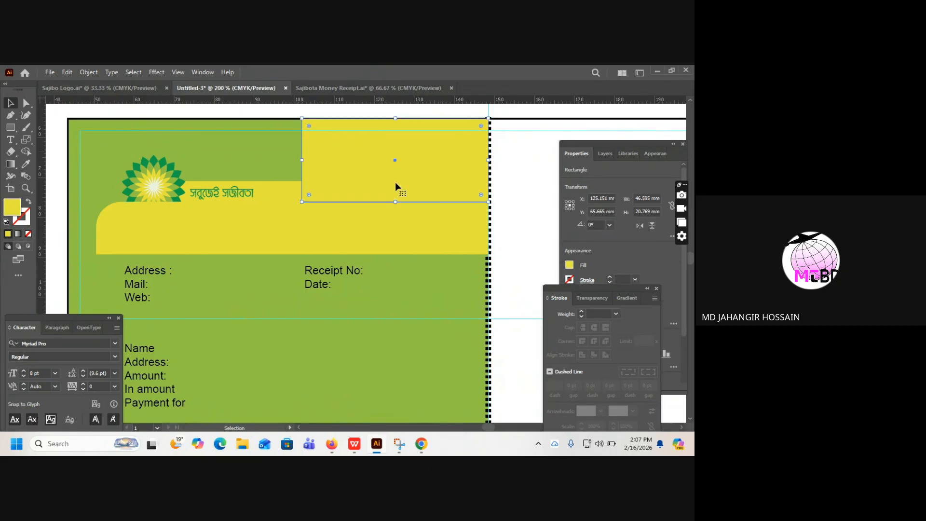
key(ctrl+plus)
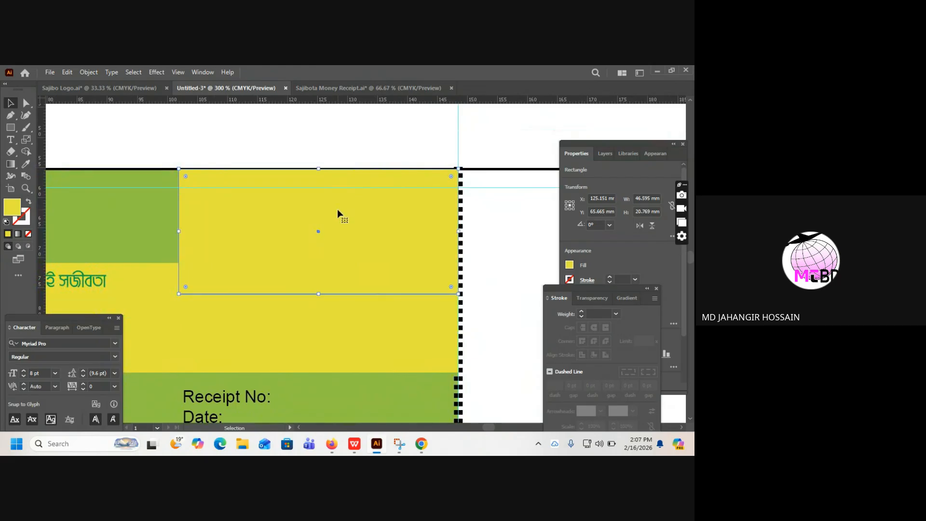
click(26, 104)
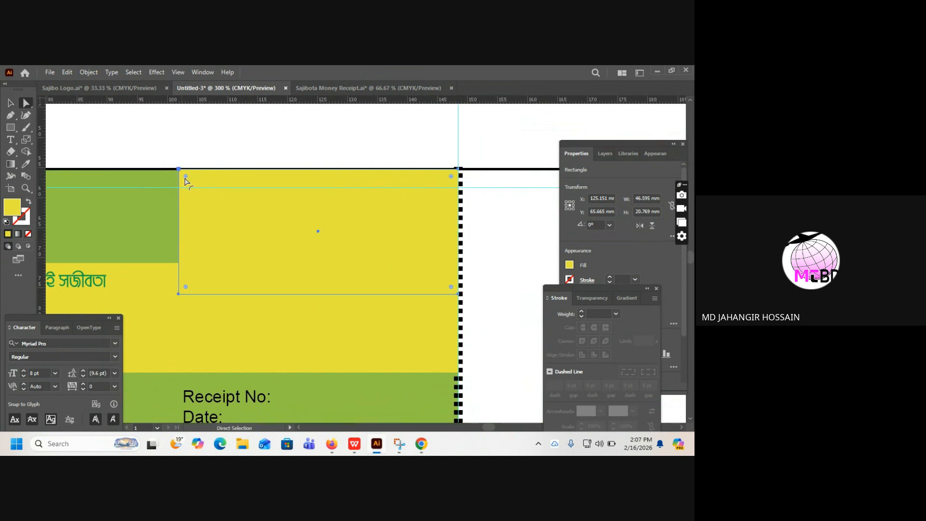
drag(179, 170, 240, 170)
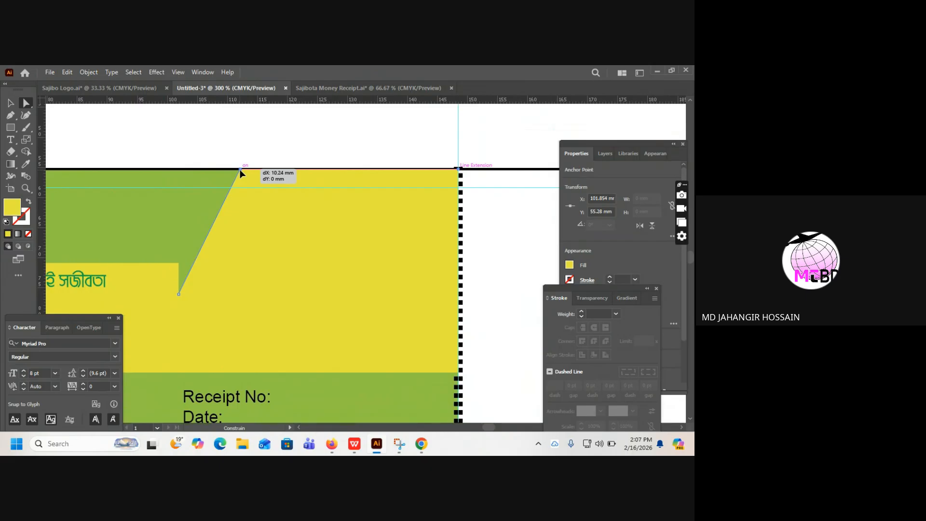
drag(240, 172, 240, 171)
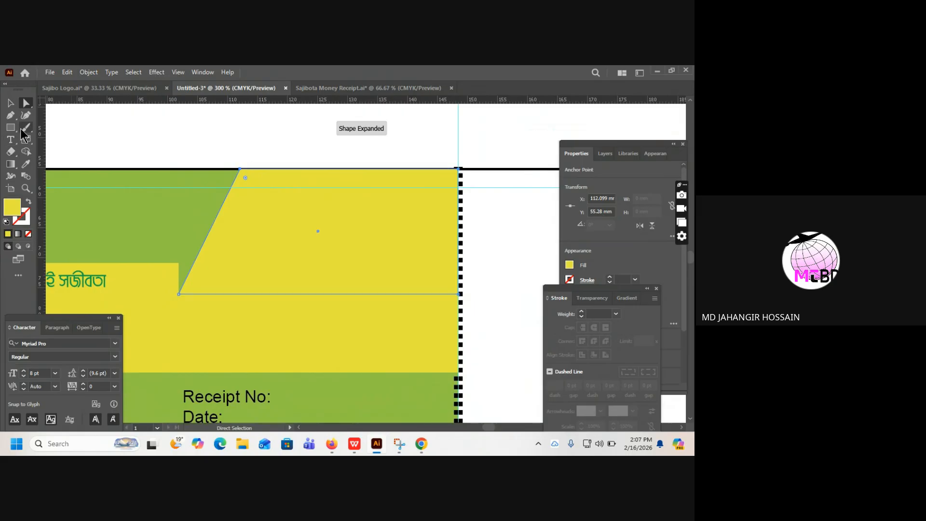
click(14, 104)
click(177, 131)
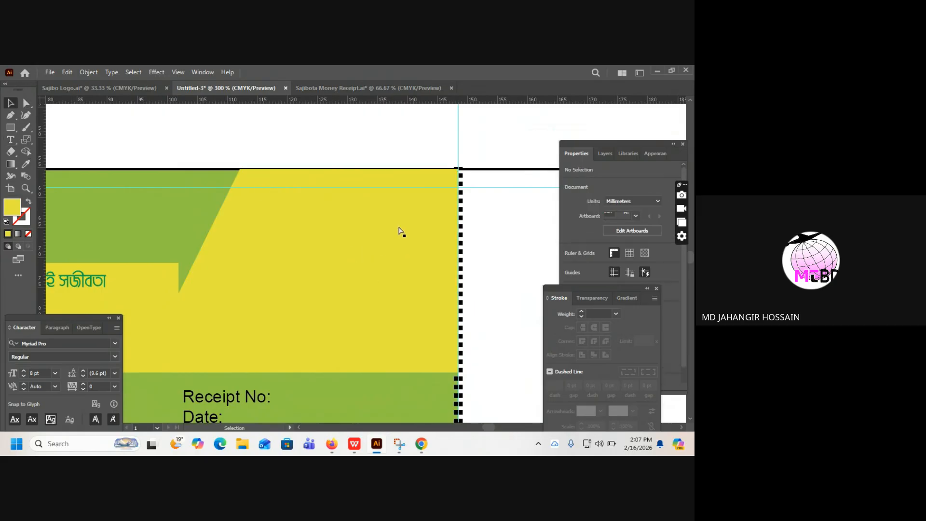
Step: Unite the slanted upper yellow shape and the rounded yellow band into one shape with Pathfinder
ctrl+alt+click(327, 181)
click(376, 230)
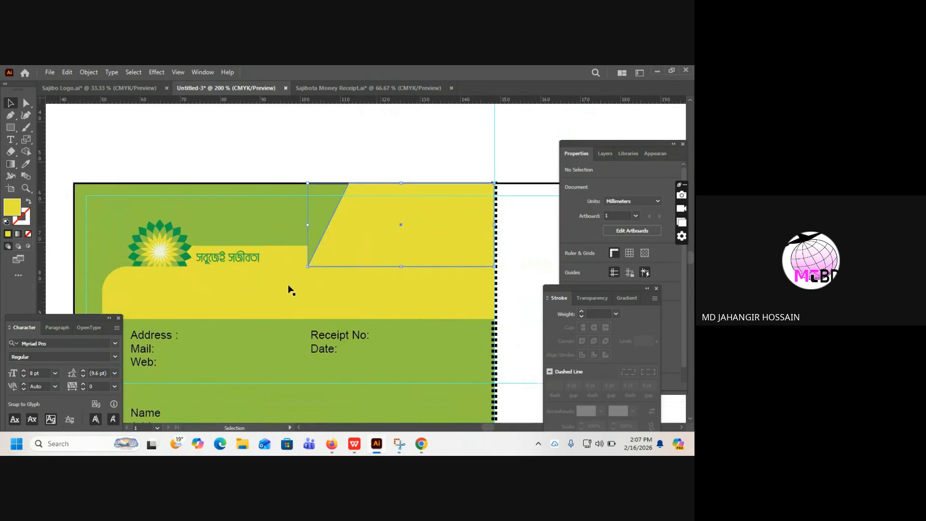
click(254, 291)
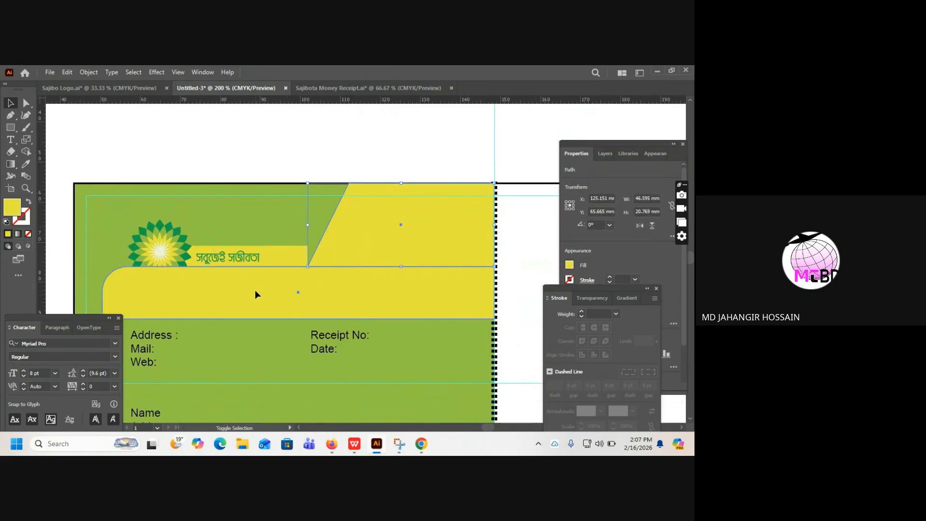
click(322, 178)
click(327, 316)
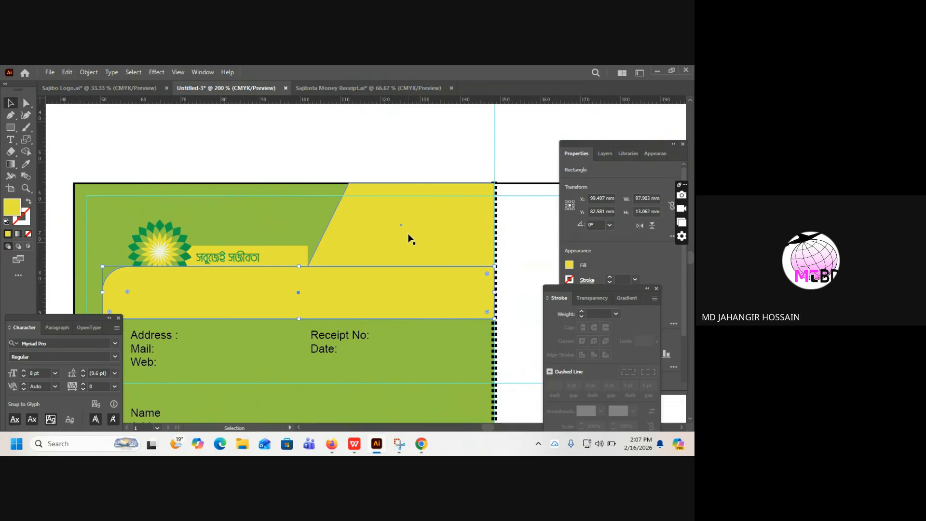
shift+click(404, 233)
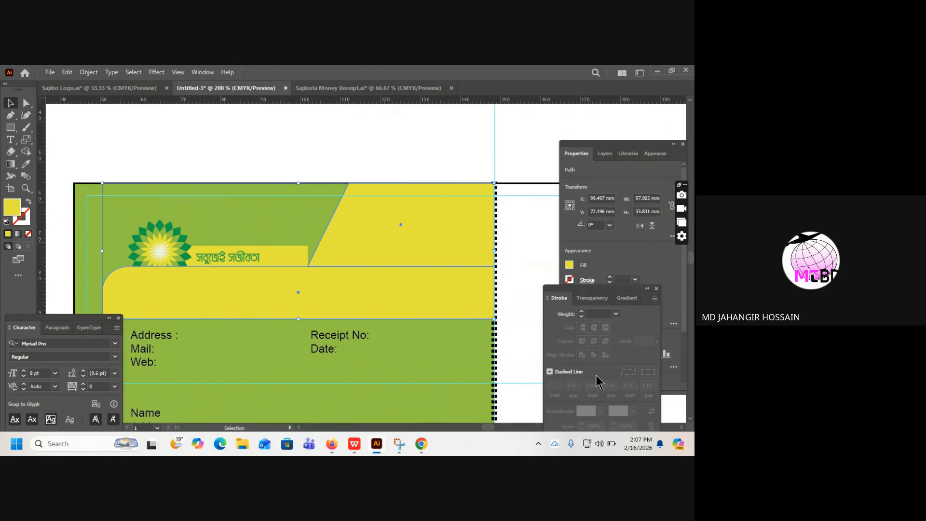
drag(579, 292, 558, 251)
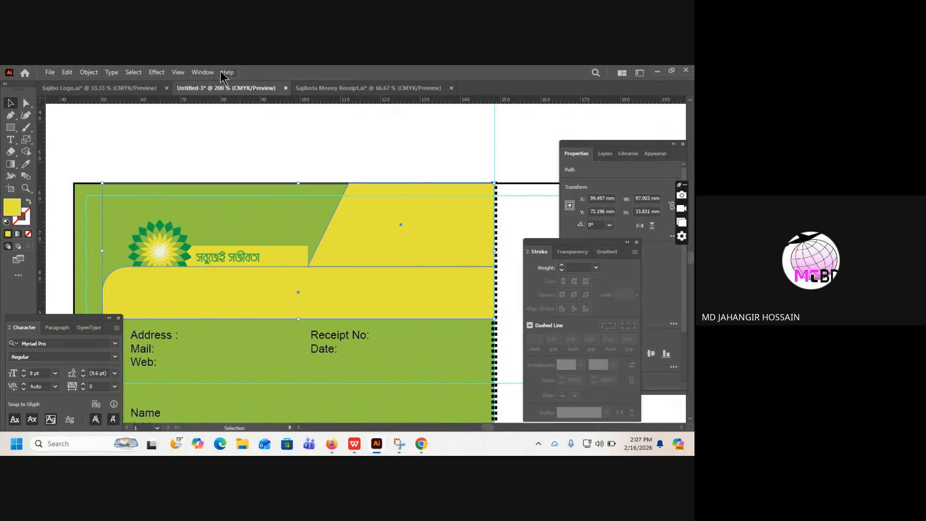
click(202, 72)
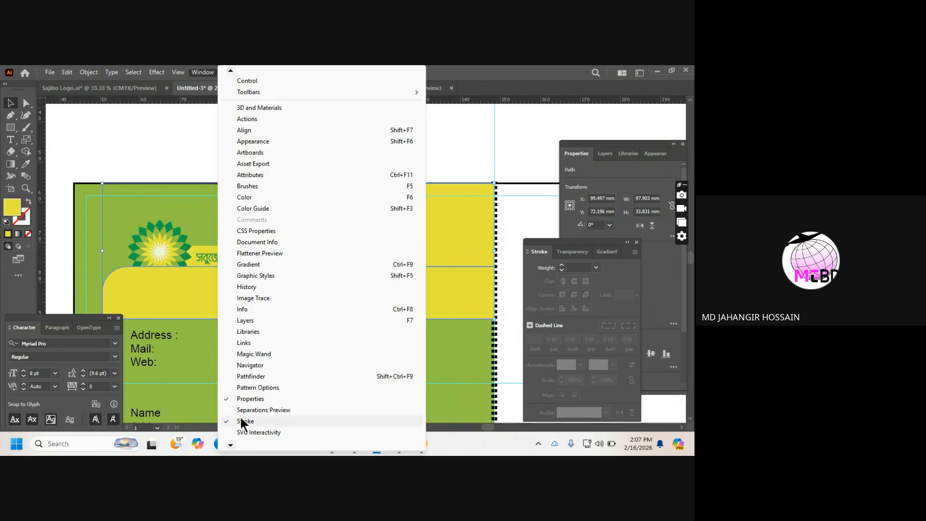
mouse_move(231, 445)
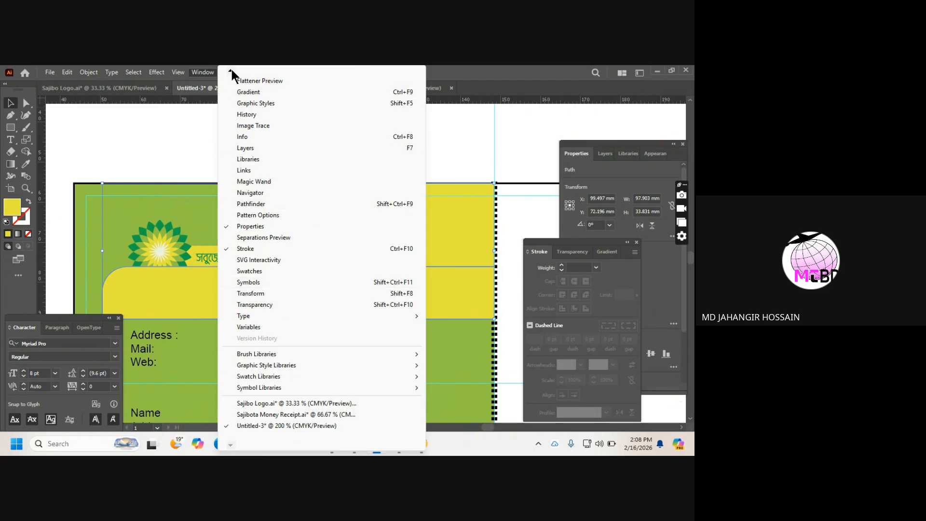
mouse_move(231, 70)
click(269, 225)
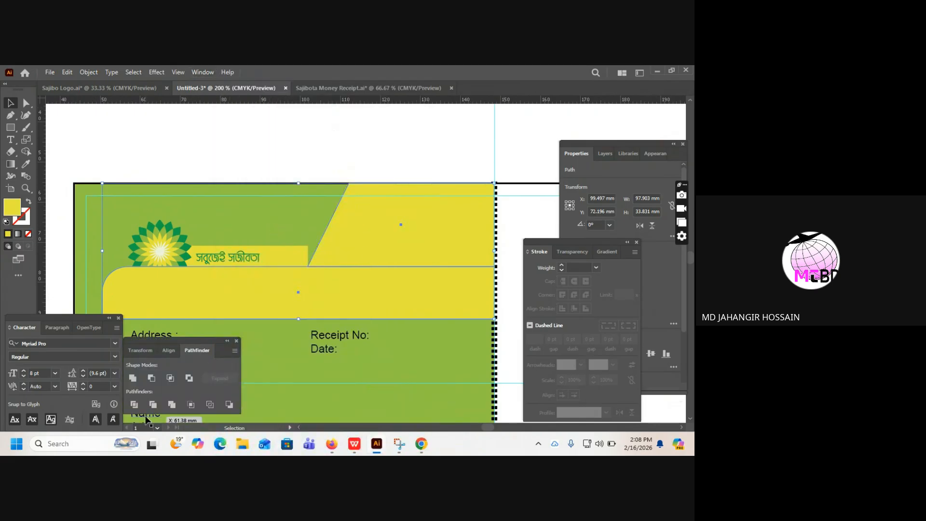
click(135, 383)
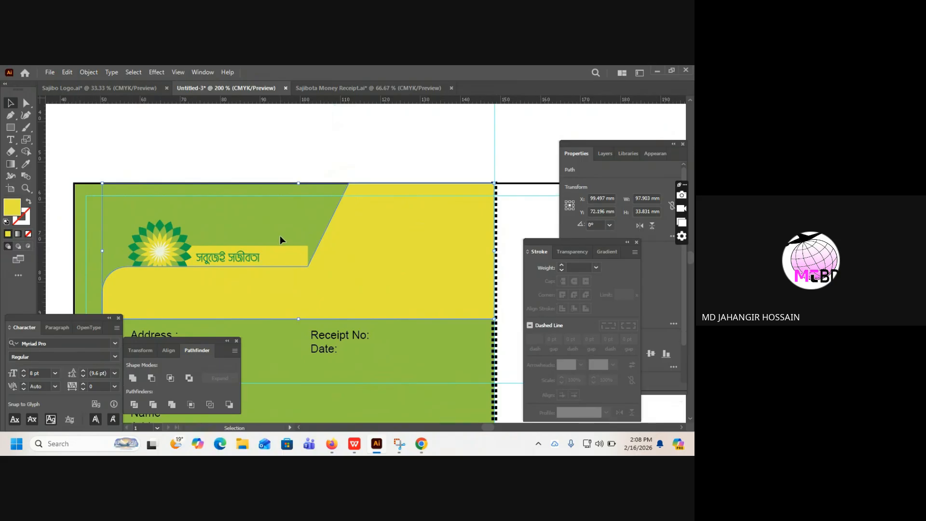
Step: Swap the united yellow shape's fill and stroke to inspect its outline, then swap them back and deselect the shape
click(28, 203)
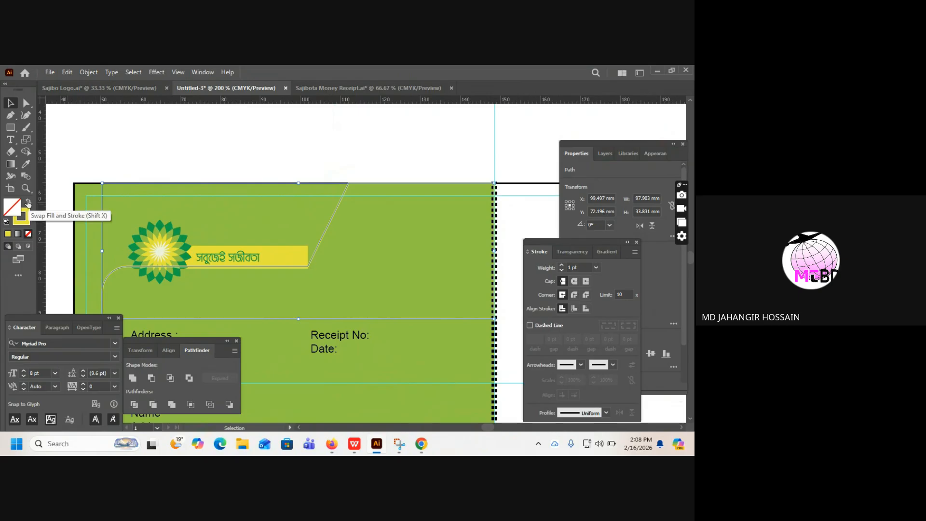
click(28, 203)
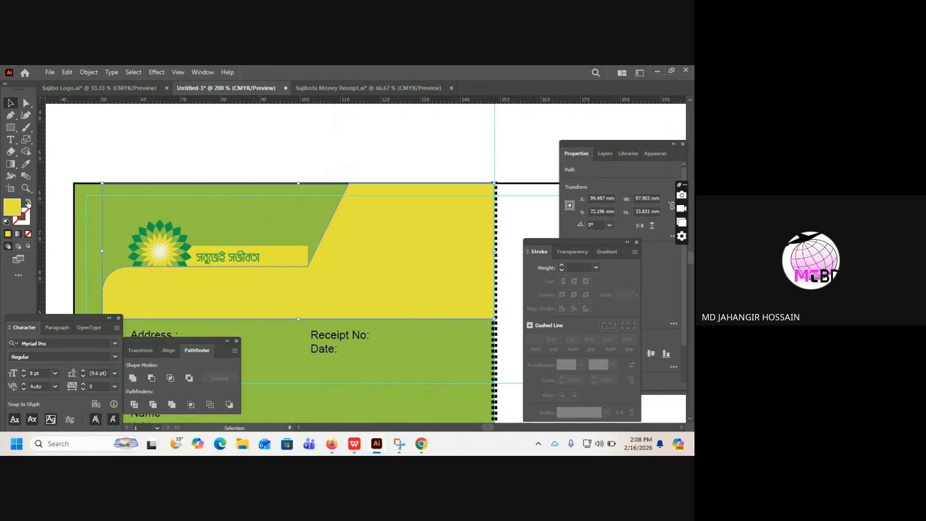
click(140, 122)
Step: Group the flower emblem with its slogan bar and text, and move the group up to the upper margin guide
click(181, 262)
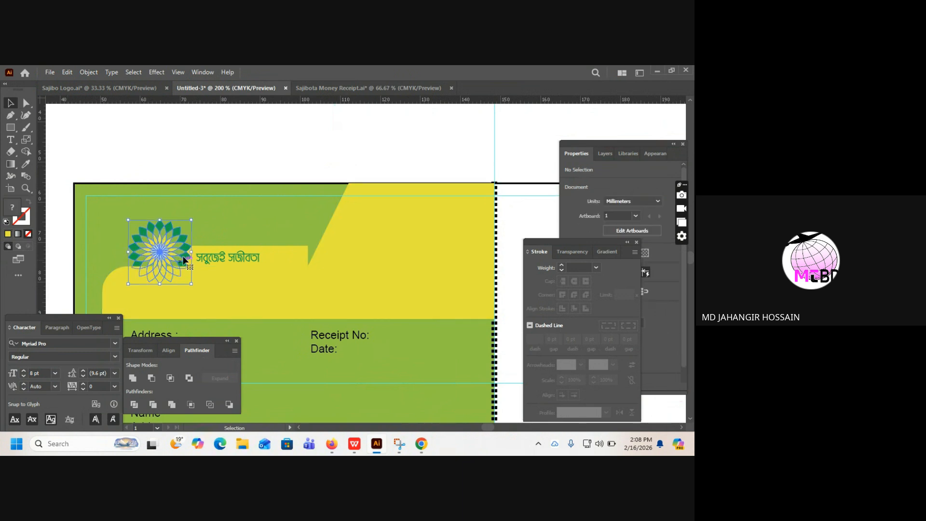
shift+click(255, 256)
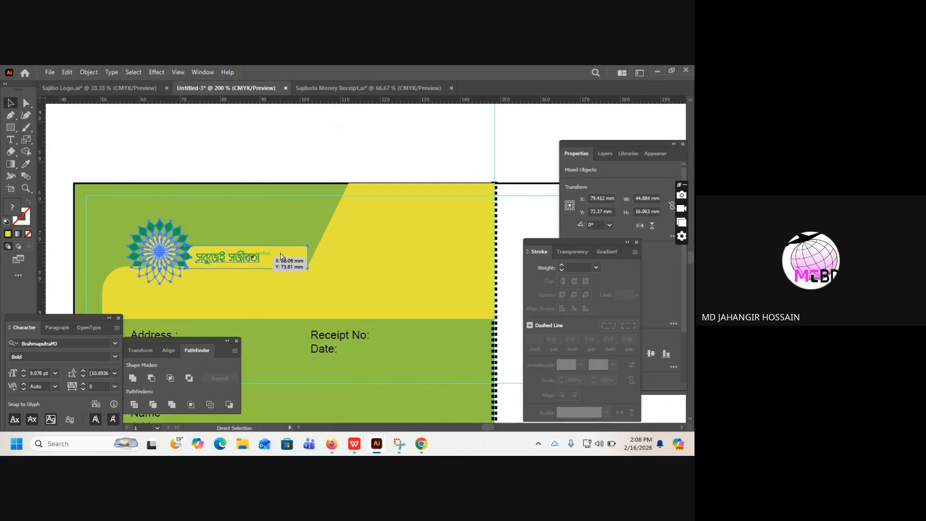
key(ctrl+g)
key(shift+Up)
key(shift+Up)
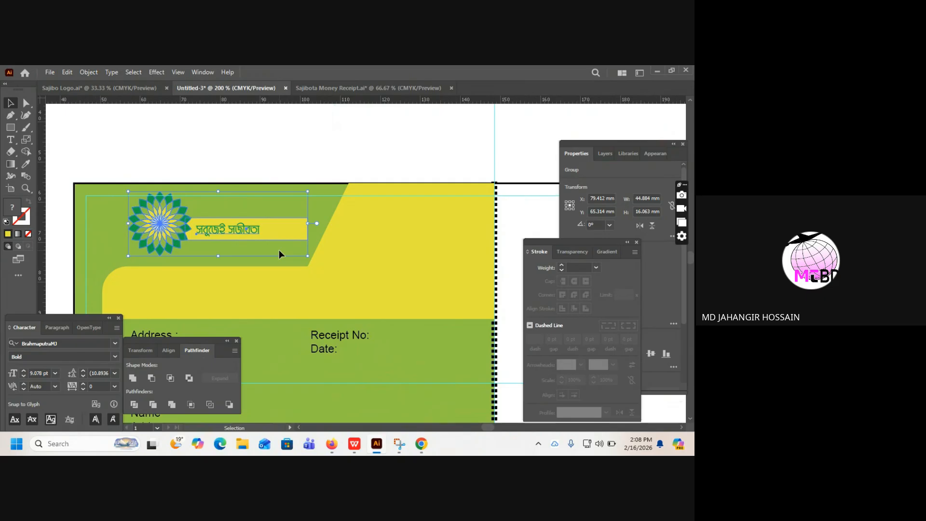
key(Down)
key(Down)
key(Down)
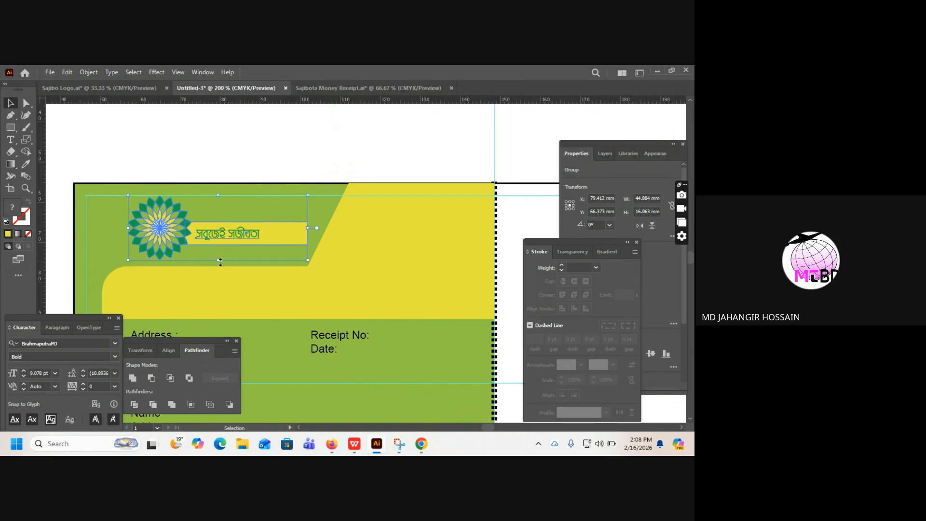
Step: Scale the logo group down to about 35.9 × 12.8 mm and shift it about 7.1 mm toward the receipt's left edge
drag(307, 260, 295, 248)
click(294, 247)
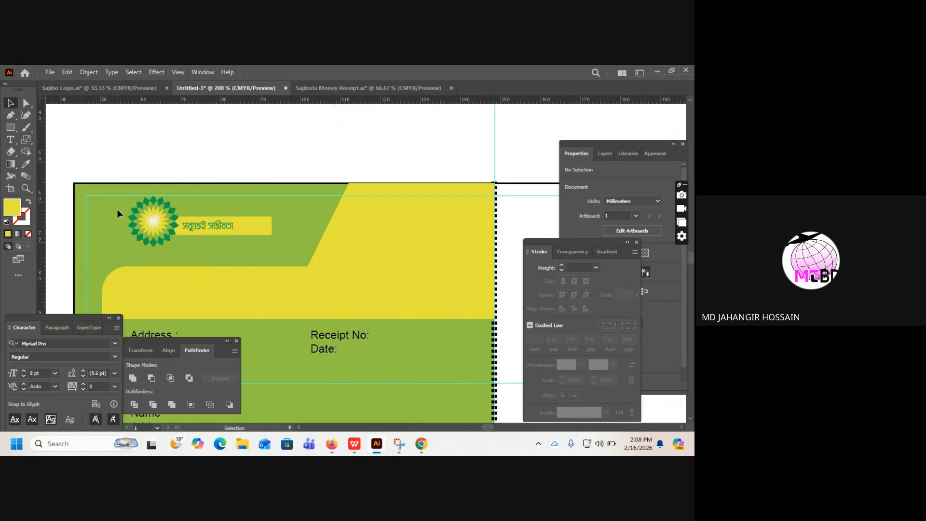
click(224, 243)
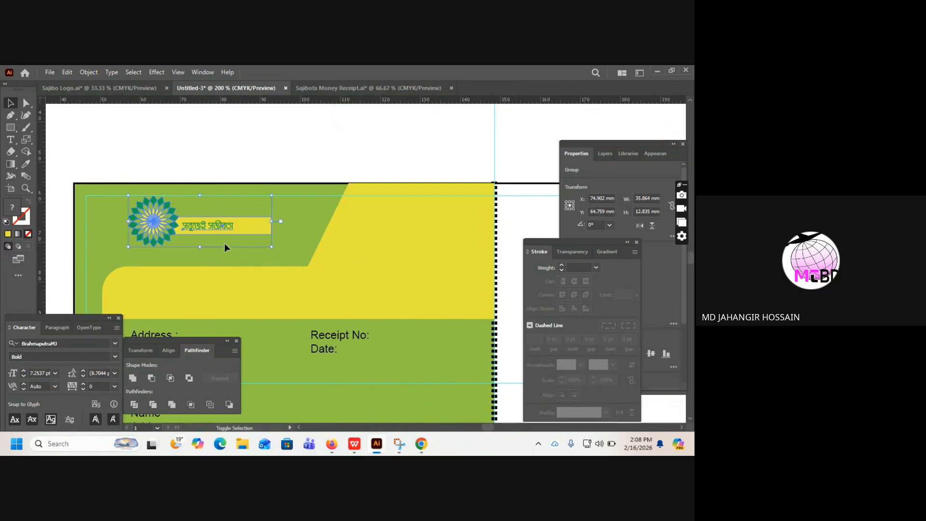
key(shift+Left)
key(Left)
key(Left)
key(Left)
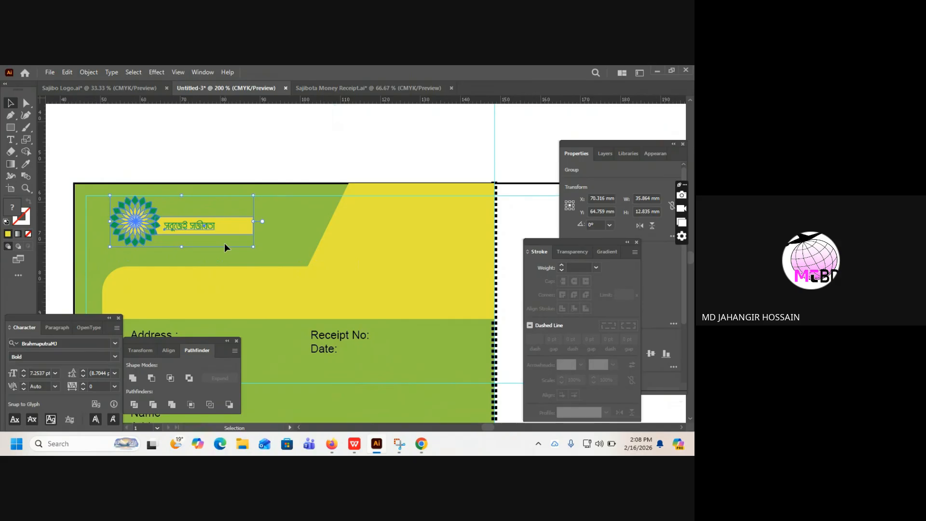
key(Left)
key(Left)
key(Left)
key(Left)
key(Left)
key(Left)
key(Left)
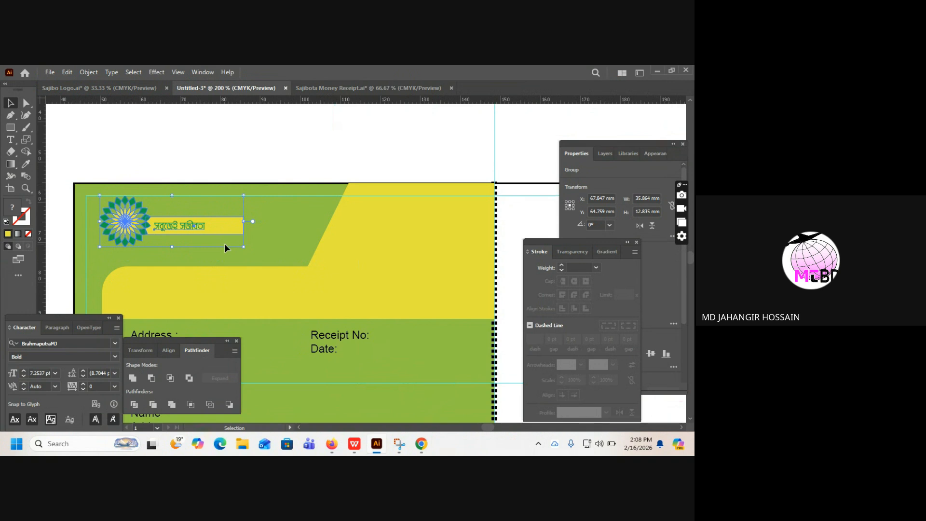
Step: Ungroup the logo and stretch the slogan's yellow bar to the right until it meets the slanted yellow header shape
right_click(235, 230)
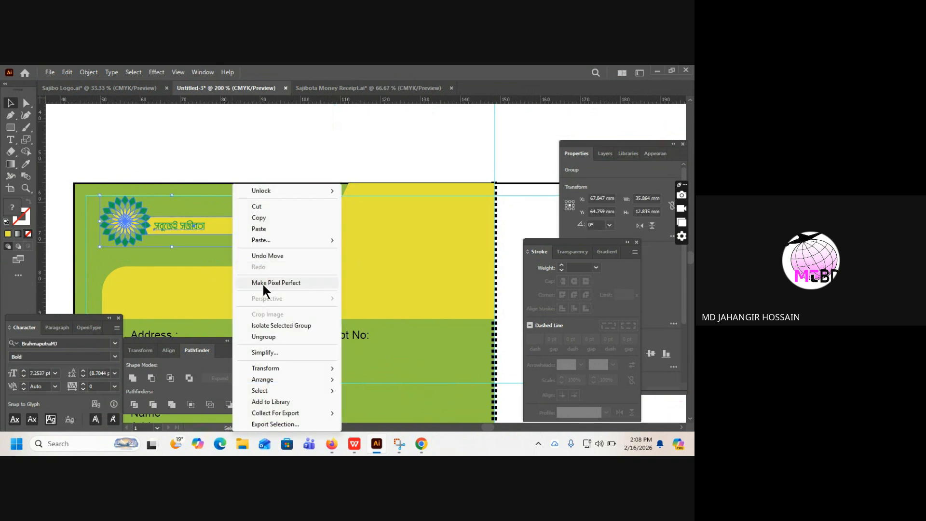
click(218, 133)
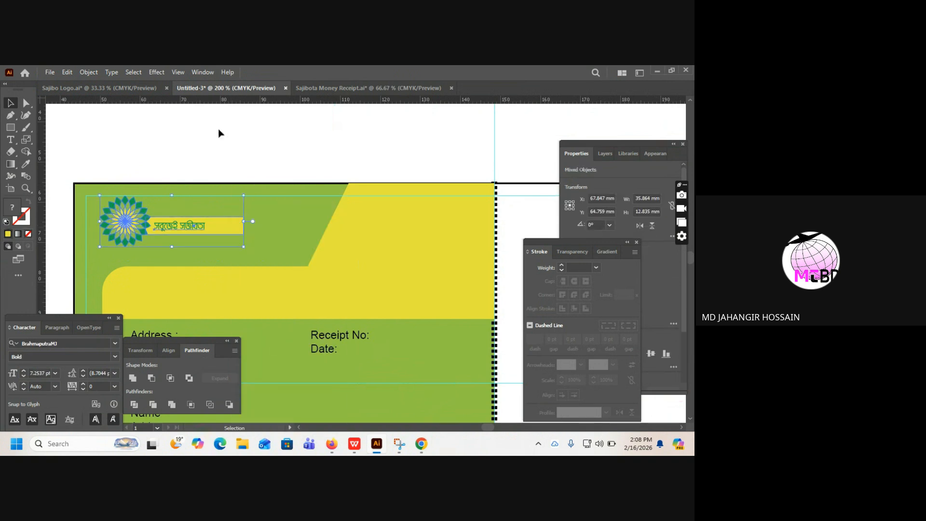
click(239, 230)
drag(243, 235, 337, 238)
click(314, 145)
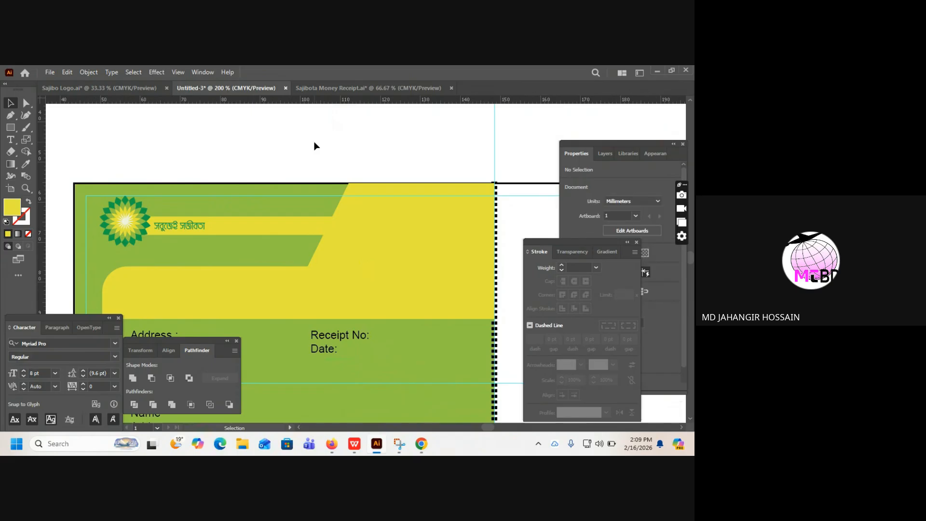
Step: Duplicate the "Receipt No: / Date:" text onto the yellow header and shorten the copy to "Receipt"
click(337, 339)
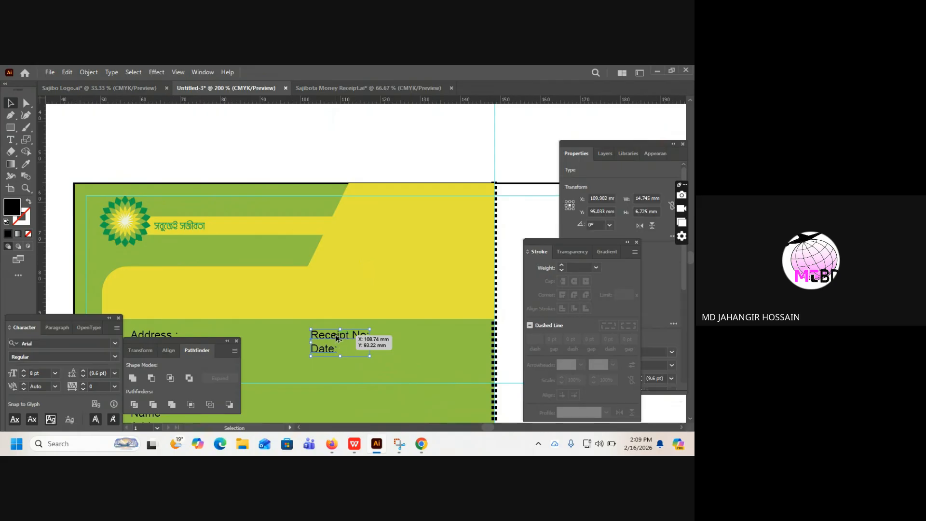
drag(337, 339, 415, 261)
triple_click(407, 236)
key(BackSpace)
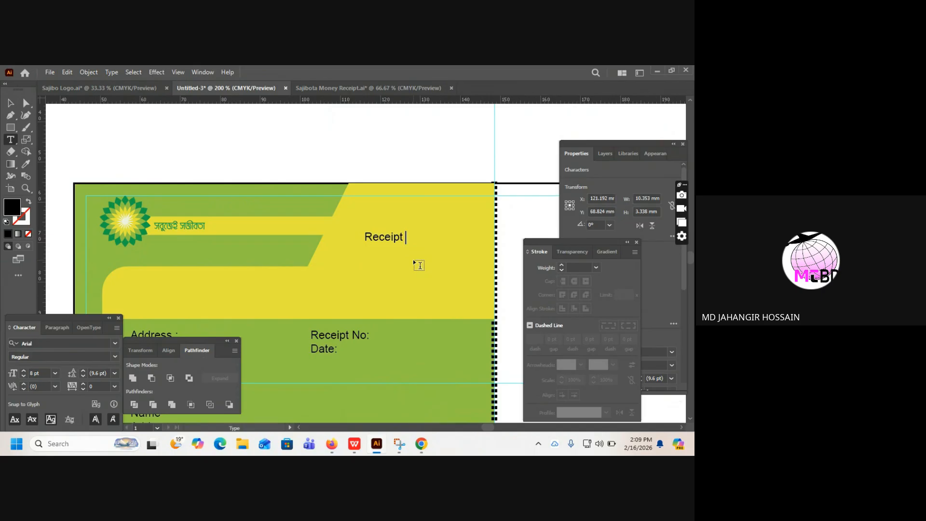
key(Escape)
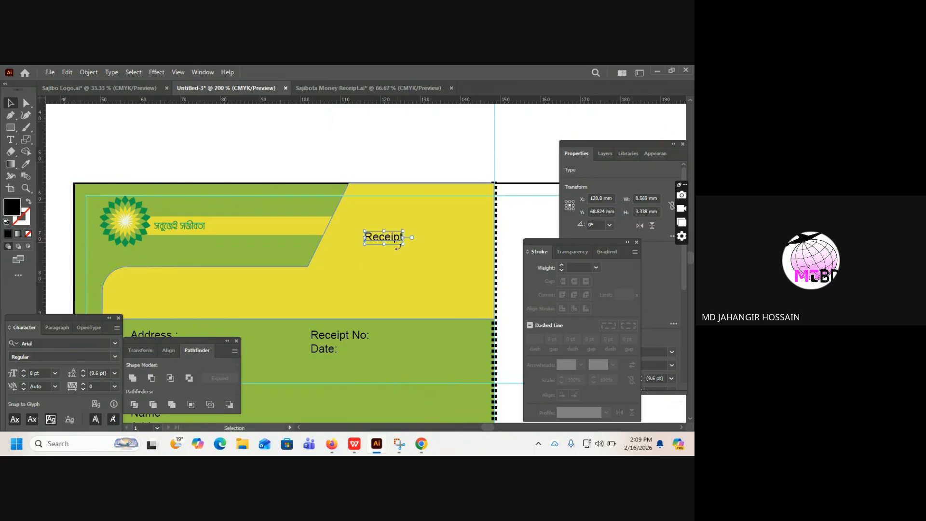
Step: Enlarge the "Receipt" title to about 18 pt and set its font style to Bold
drag(404, 244, 443, 261)
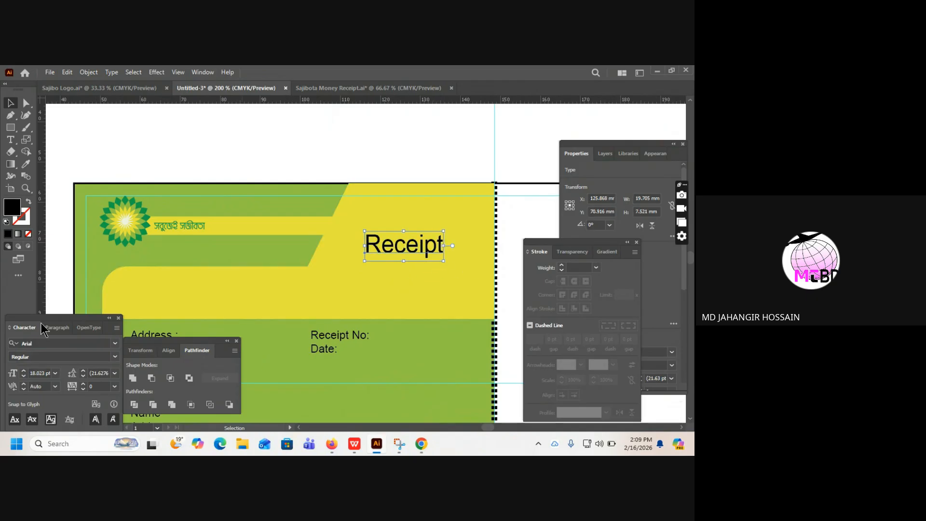
click(115, 357)
click(46, 407)
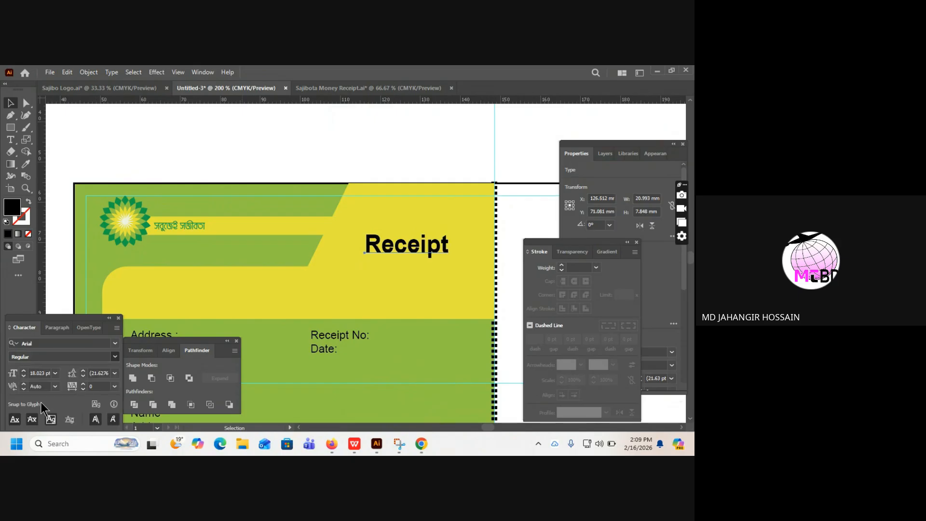
click(190, 147)
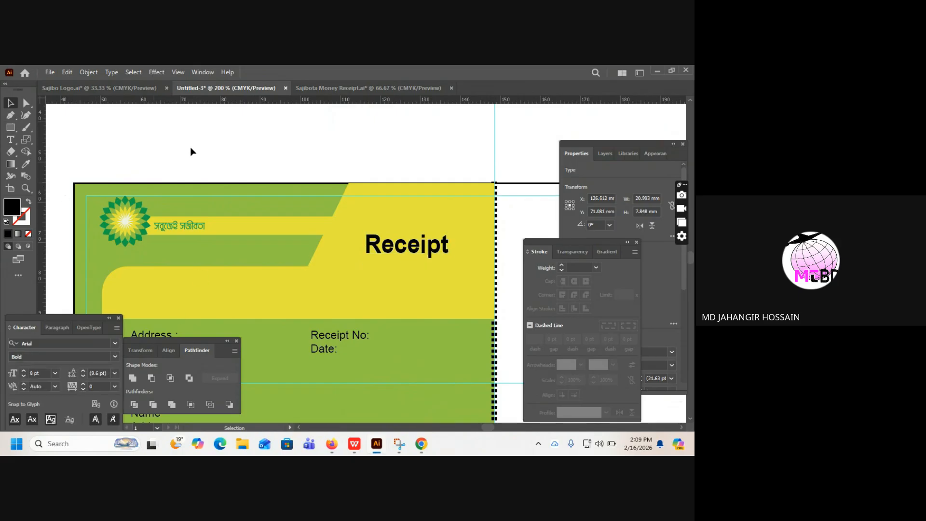
Step: Position the "Receipt" title just past the end of the slogan bar, level with the bar
click(388, 251)
drag(388, 256, 363, 226)
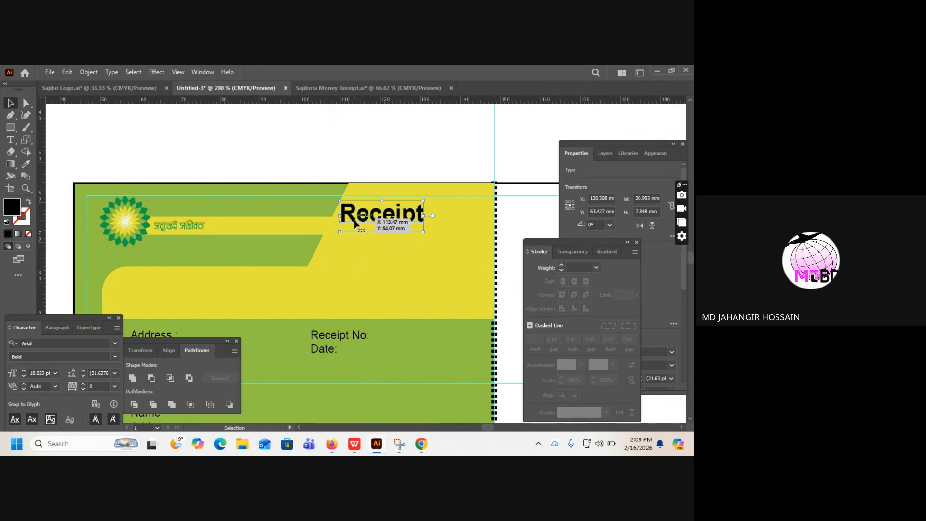
click(296, 176)
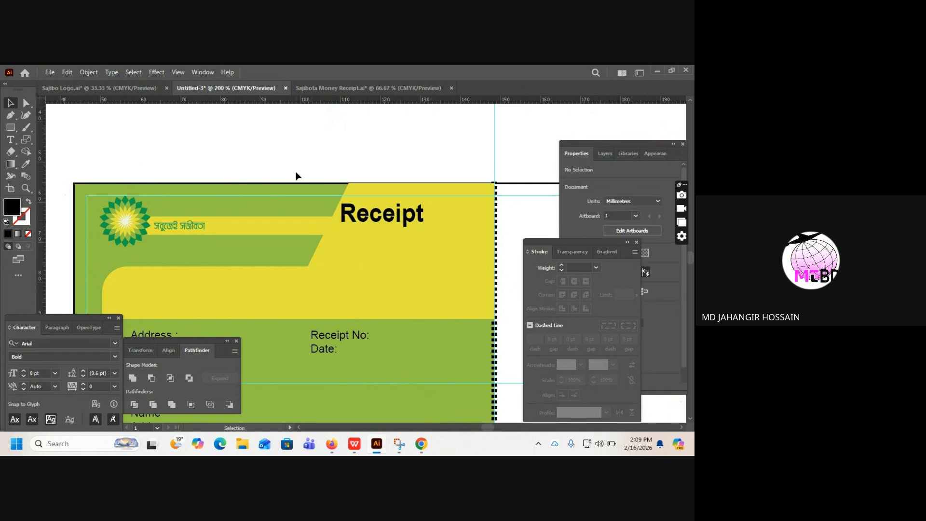
click(364, 224)
drag(364, 224, 357, 236)
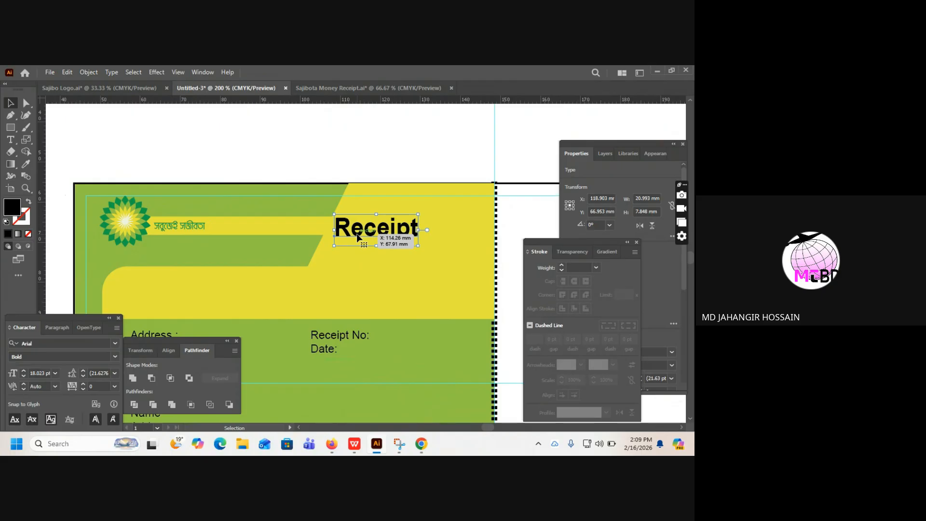
drag(357, 236, 358, 236)
click(367, 159)
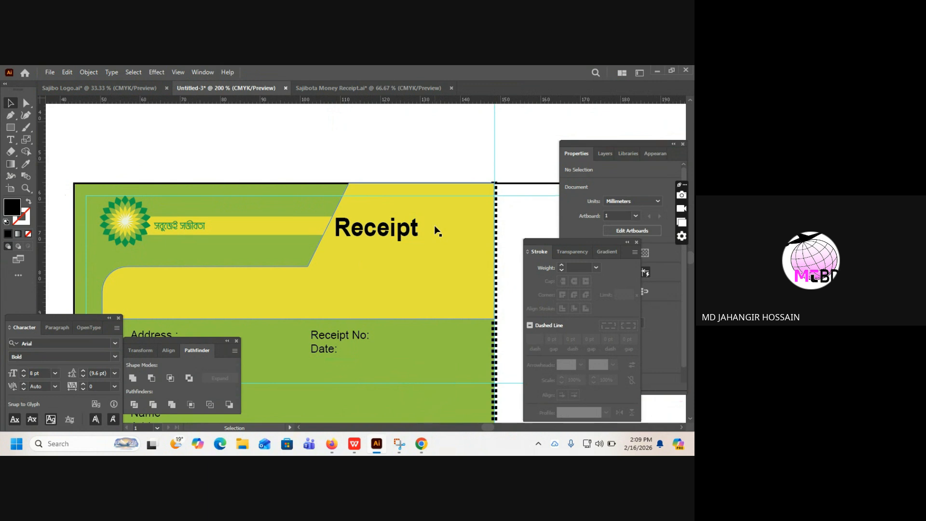
Step: Copy the "Receipt No: / Date:" text beside the title, delete its Date line, and fit "Receipt No:" before the dashed divider
click(330, 336)
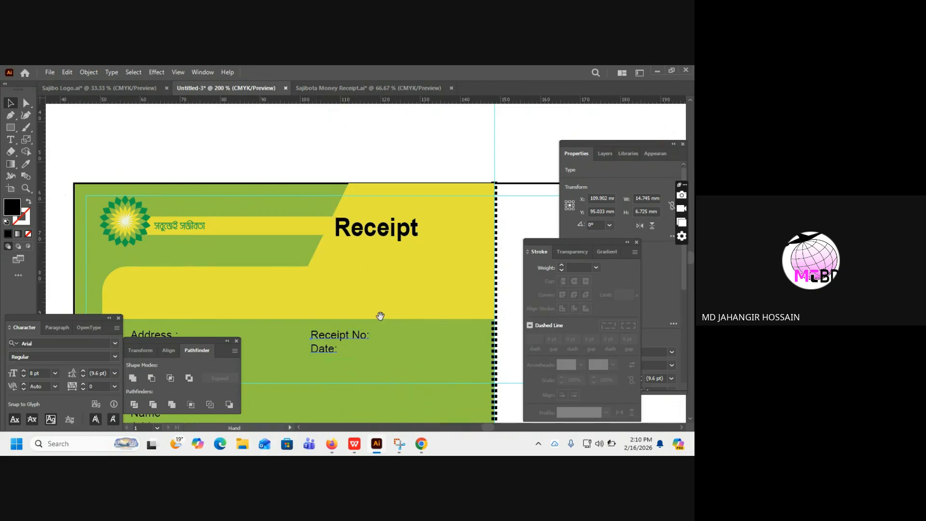
drag(379, 316, 360, 219)
drag(314, 243, 418, 191)
double_click(404, 199)
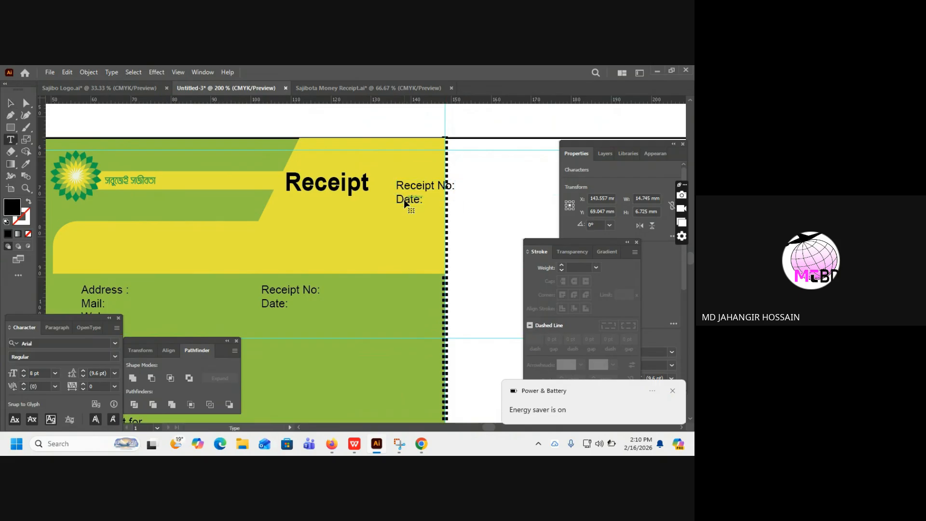
key(BackSpace)
key(Escape)
drag(415, 194, 404, 188)
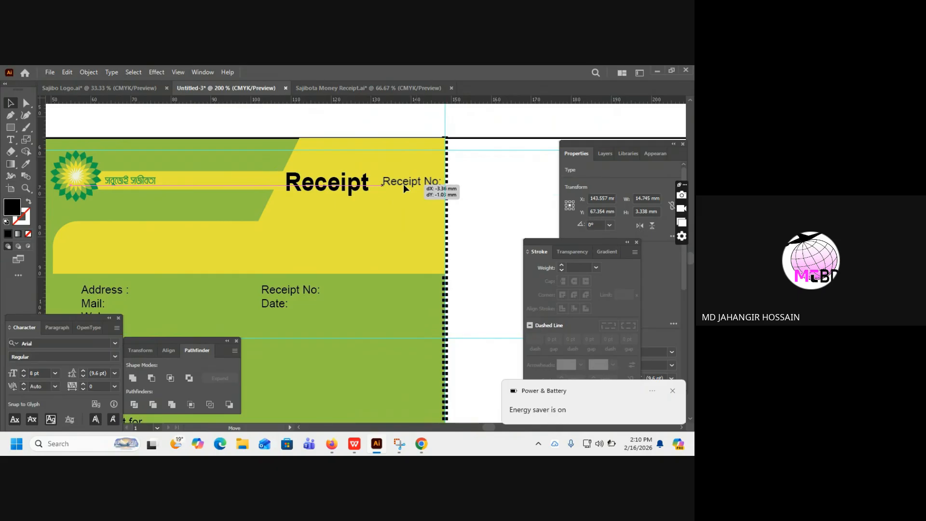
Step: Move the header's "Receipt No:" text level with the Receipt title, right against the dashed divider
drag(404, 187, 412, 190)
click(374, 132)
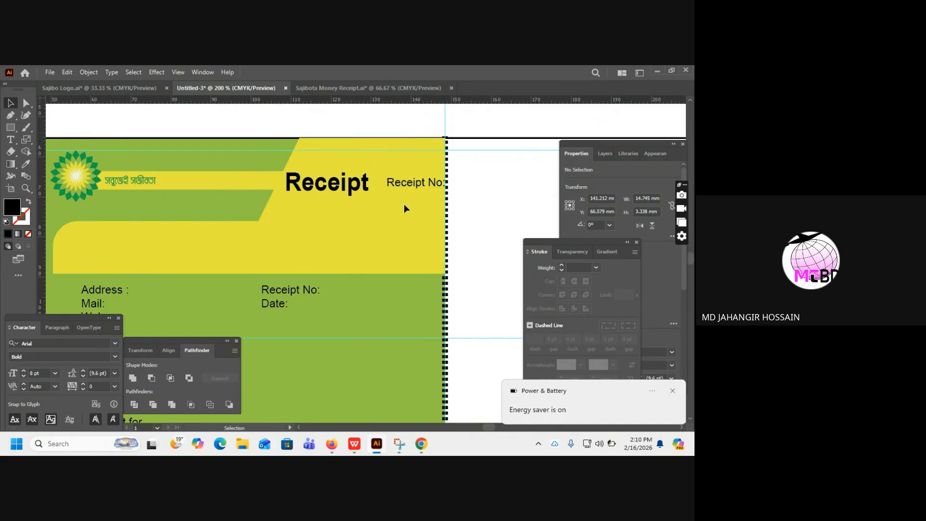
Step: Move the "Address / Mail / Web" and "Receipt No / Date" text blocks together into the lower yellow band, starting near its rounded corner
scroll(236, 235, down, 2)
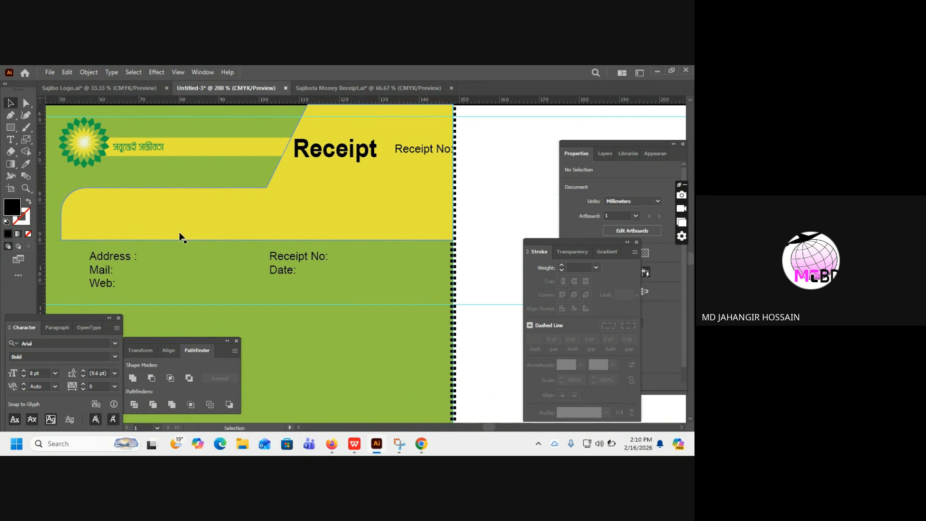
click(100, 263)
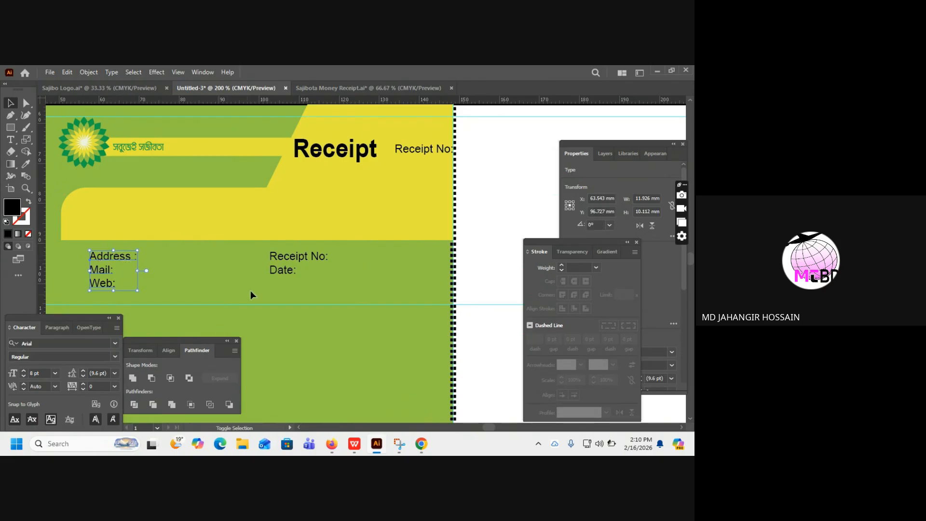
shift+click(290, 262)
drag(289, 262, 284, 205)
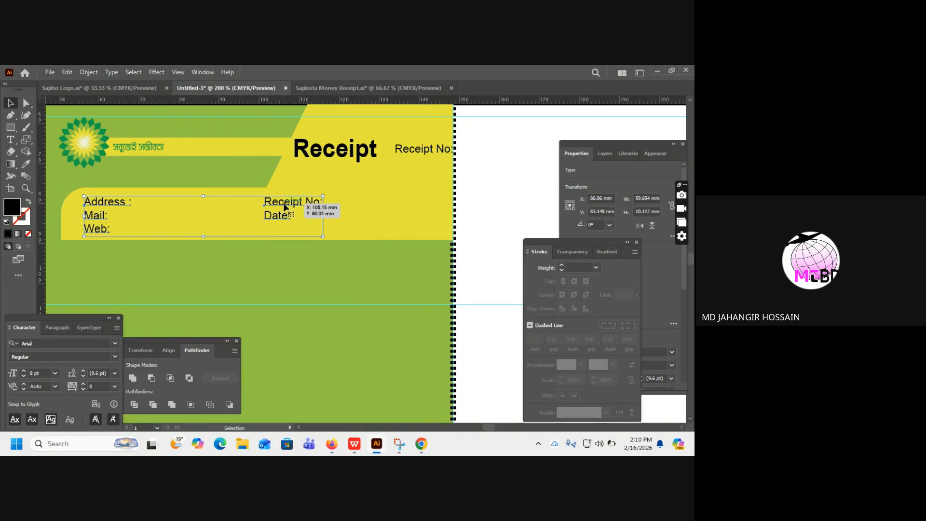
key(shift+Left)
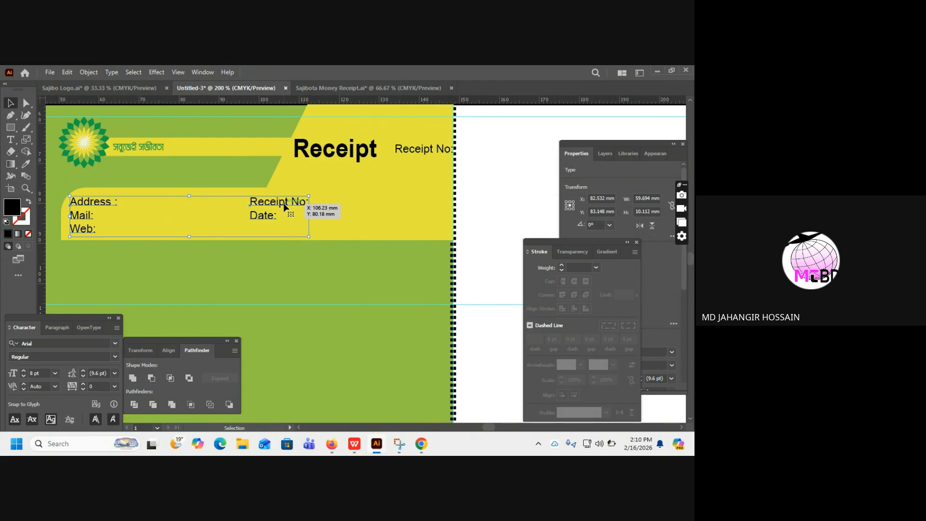
click(507, 201)
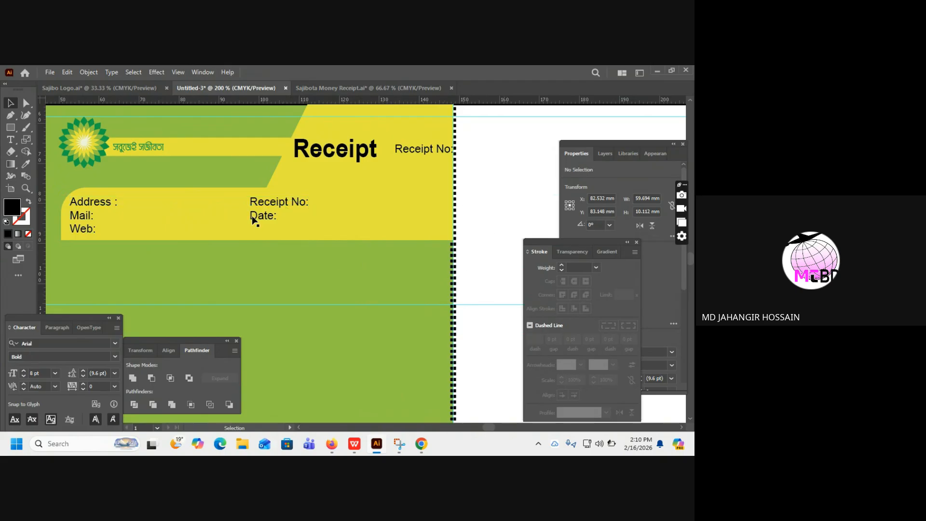
Step: Shift the "Receipt No: / Date:" block horizontally until it starts beneath the Receipt title
click(259, 213)
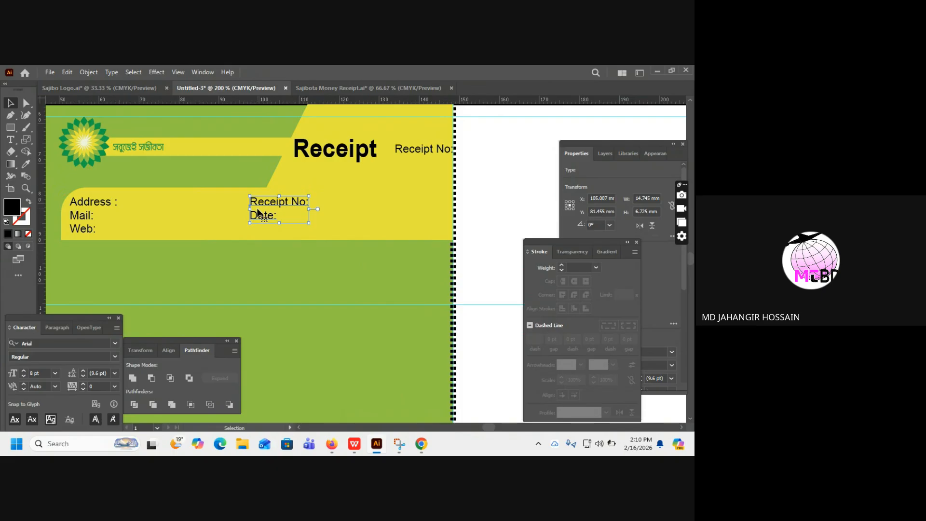
key(shift+Right)
key(shift+Right)
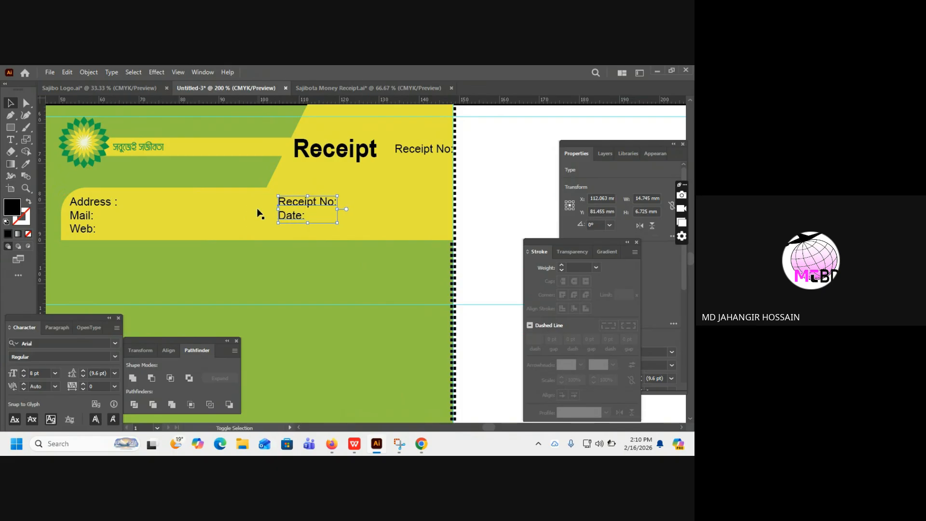
key(shift+Right)
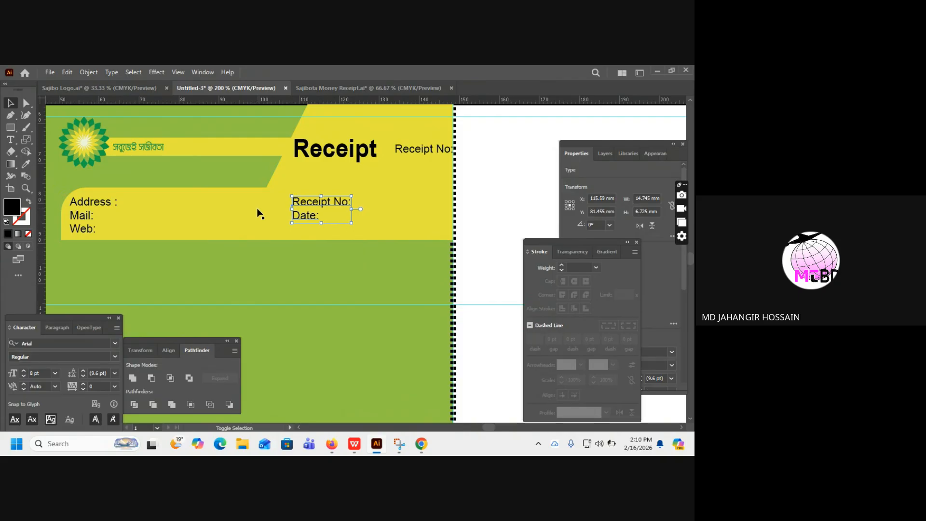
Step: Set both text blocks in the yellow band, Address/Mail/Web and Receipt No/Date, to Bold
shift+click(82, 215)
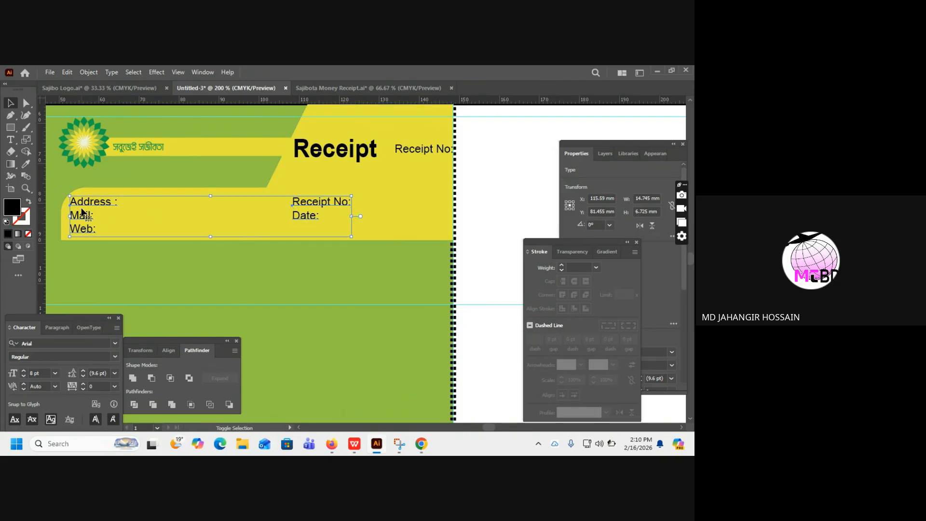
click(115, 357)
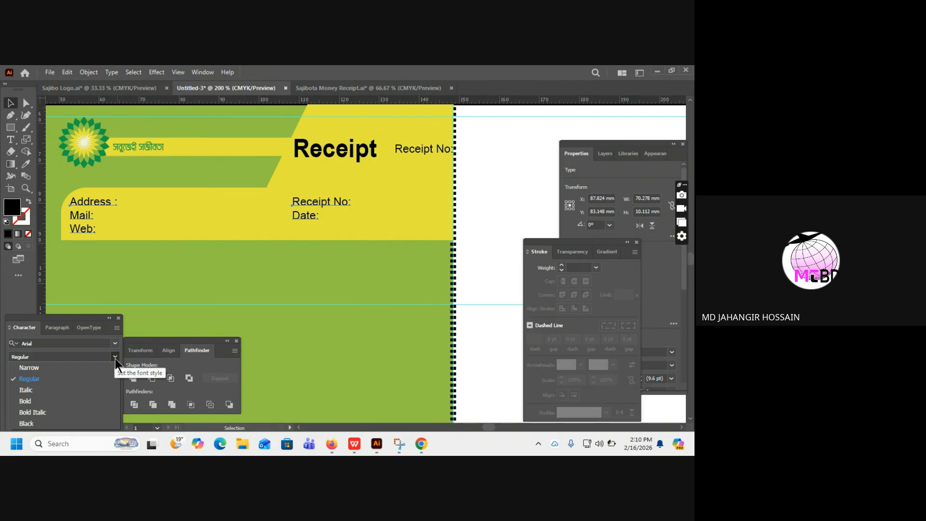
click(42, 403)
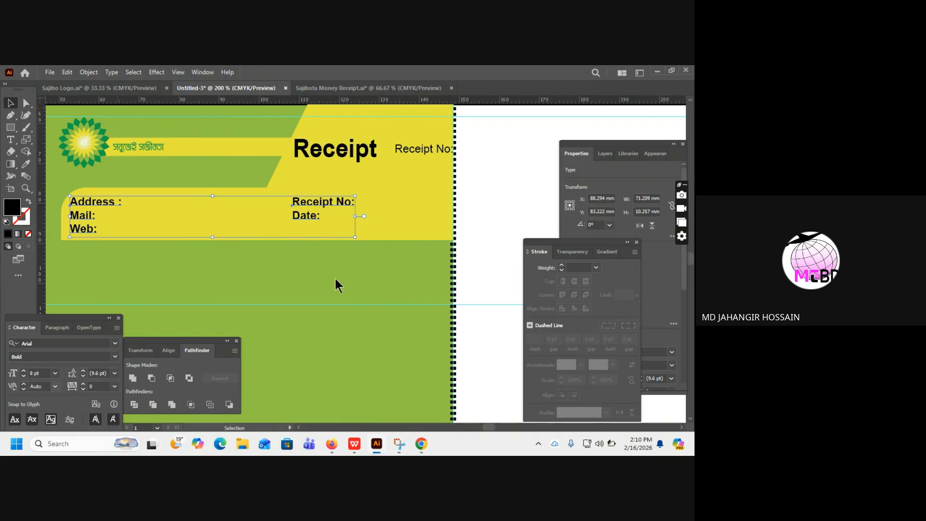
click(481, 211)
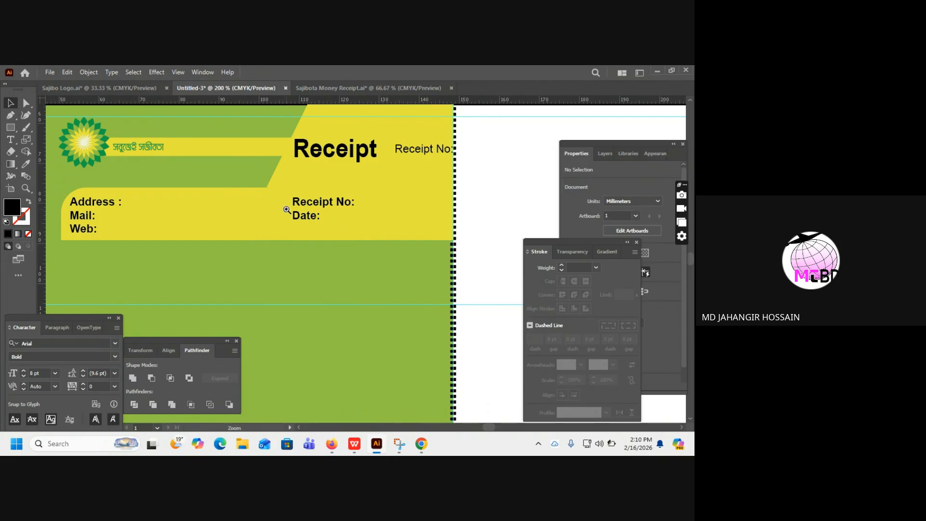
Step: Draw a horizontal line segment about 36 mm long at the baseline after "Address :"
key(z)
ctrl+click(263, 211)
drag(266, 217, 269, 188)
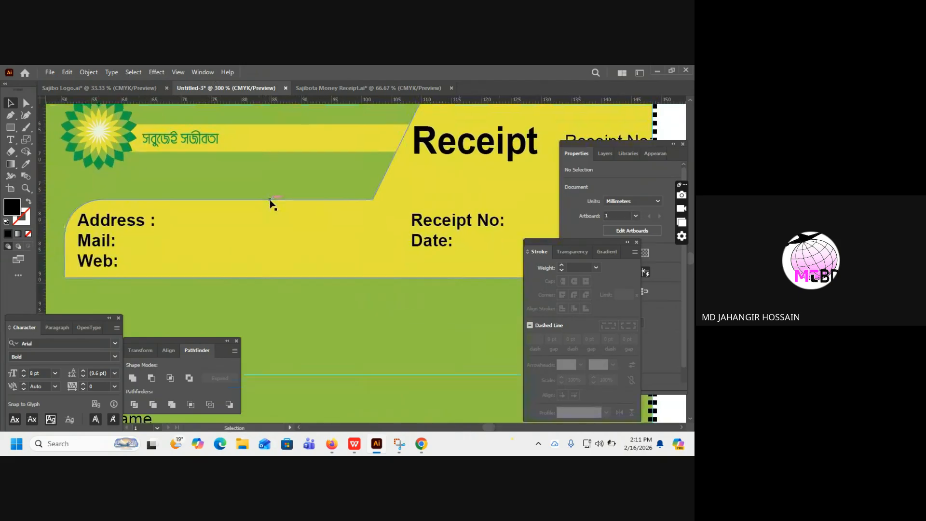
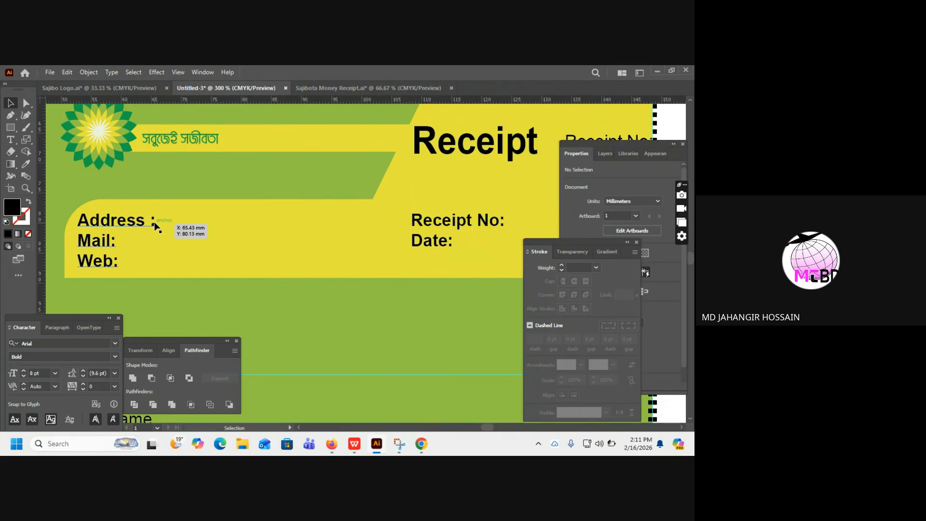
click(13, 129)
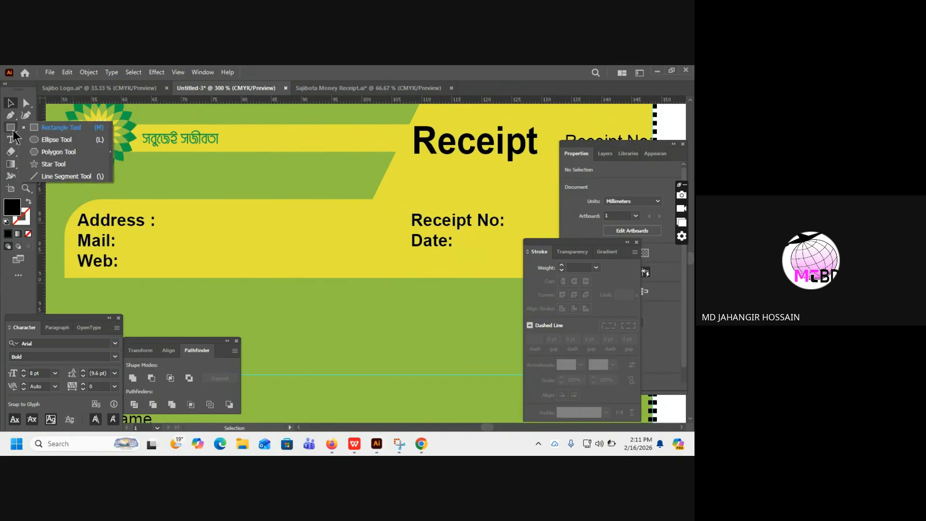
click(65, 176)
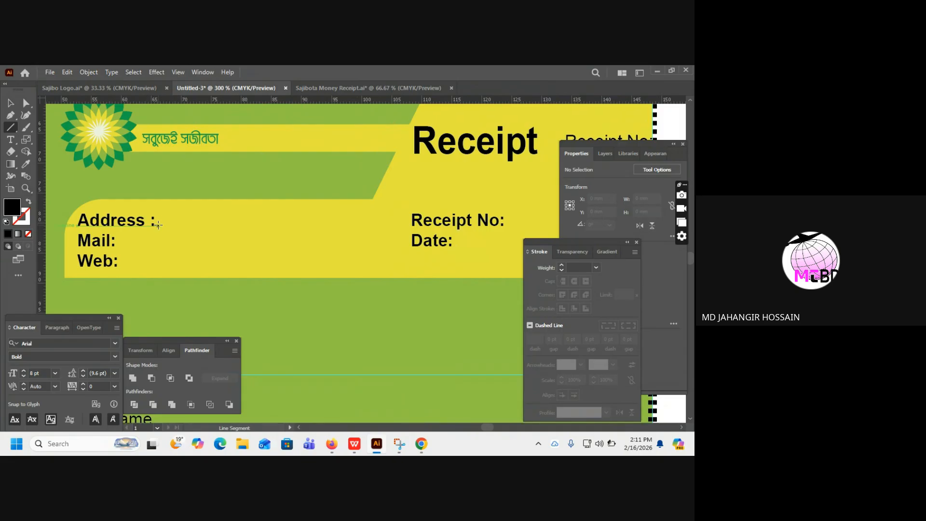
drag(158, 226, 374, 246)
click(11, 103)
Step: Give the Address line a black 1 pt stroke and make it a dashed line with 1 pt dashes
click(24, 220)
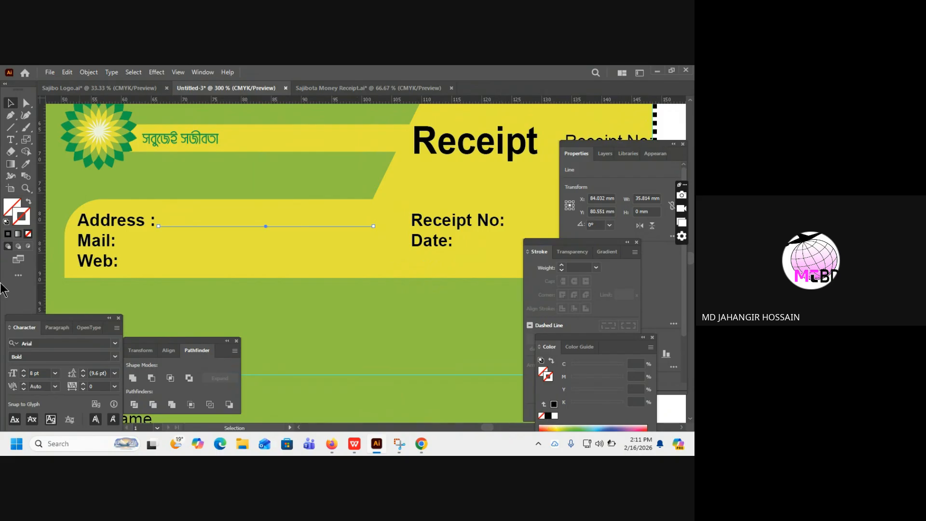
click(548, 416)
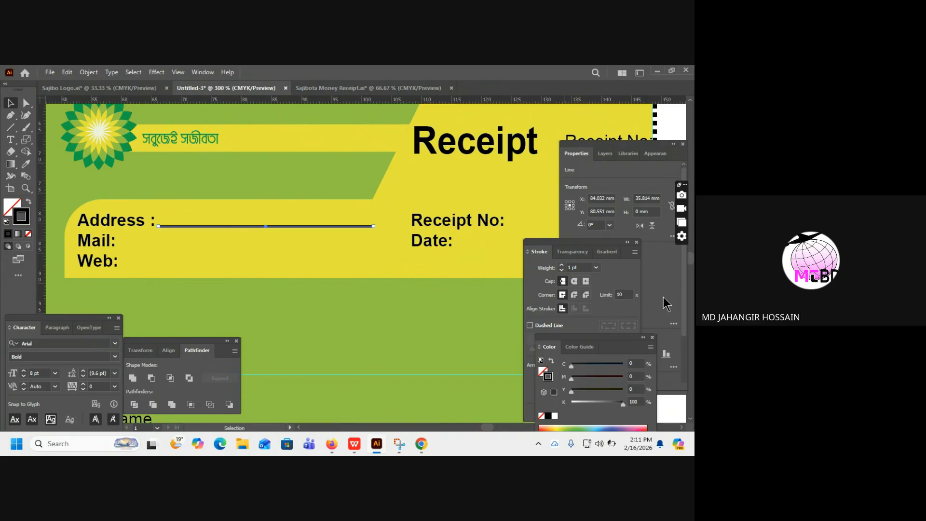
click(530, 325)
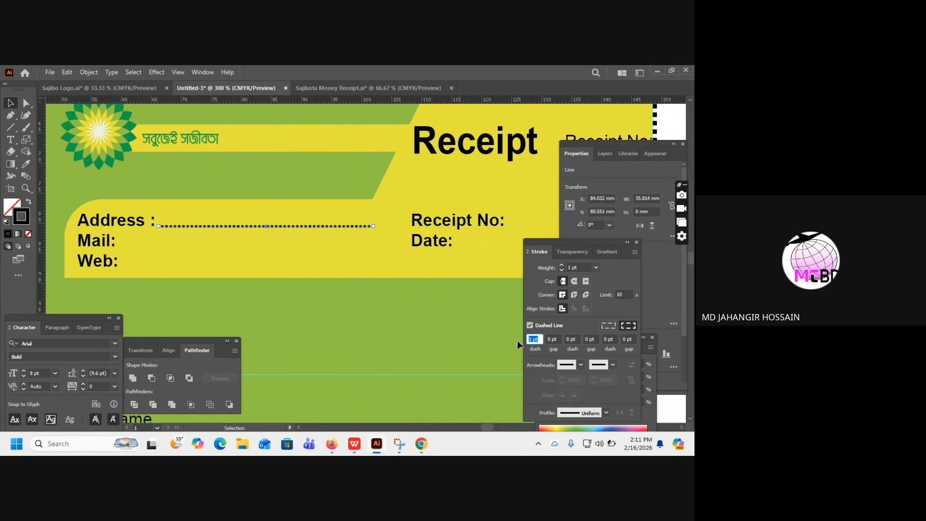
Step: Duplicate the dotted Address line onto the baseline after "Mail:"
scroll(517, 340, up, 1)
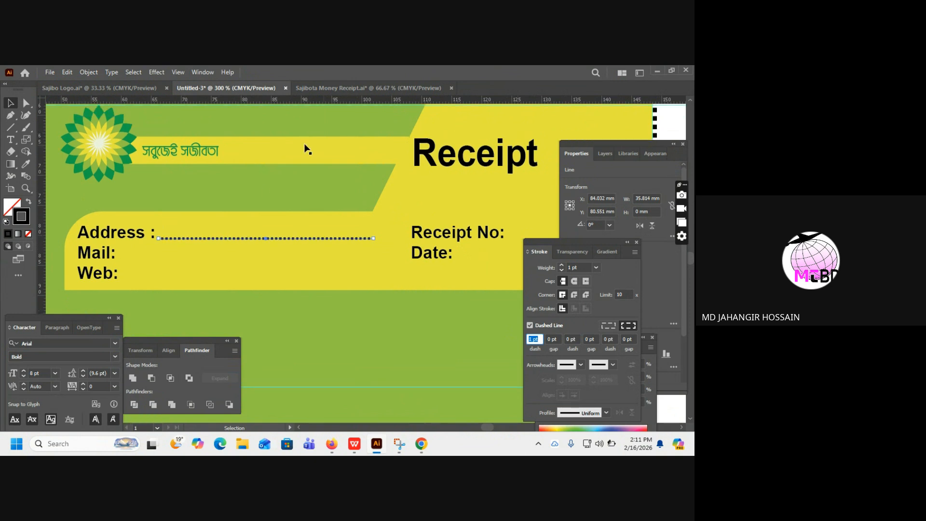
click(256, 239)
drag(256, 238, 217, 261)
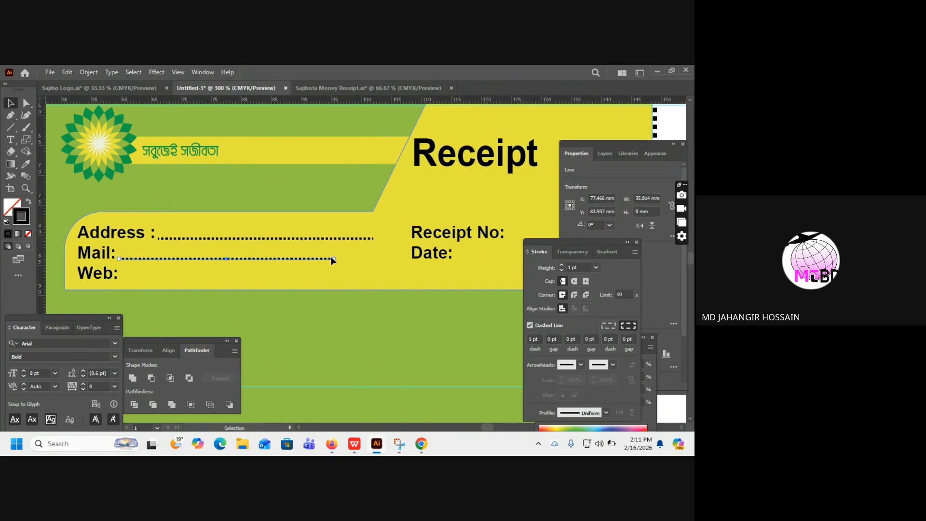
Step: Extend the dotted Mail line to about 42 mm so that it ends level with the Address line
click(267, 261)
click(266, 259)
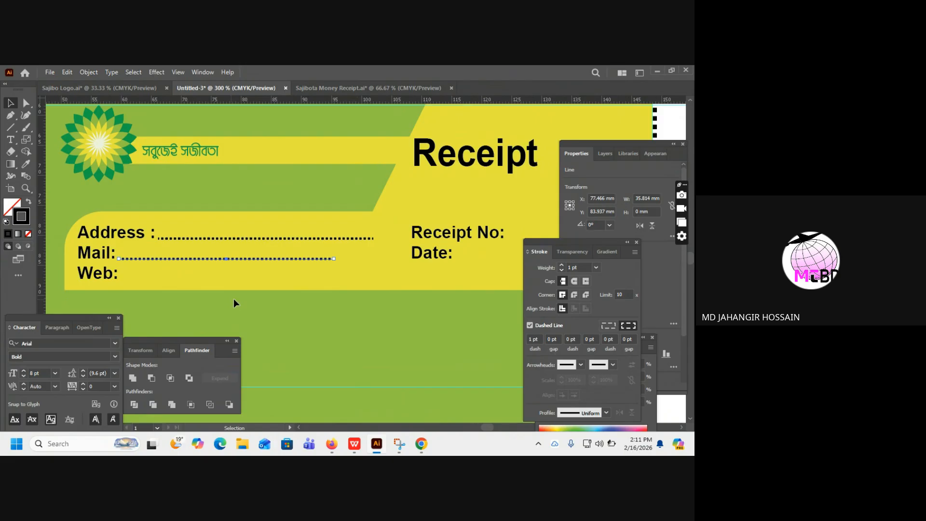
click(269, 316)
click(346, 284)
click(347, 286)
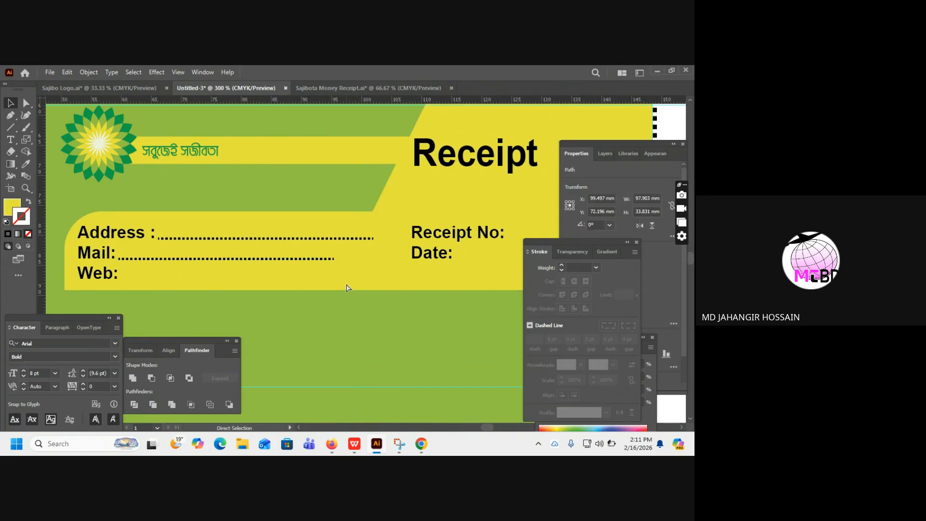
click(310, 259)
click(333, 260)
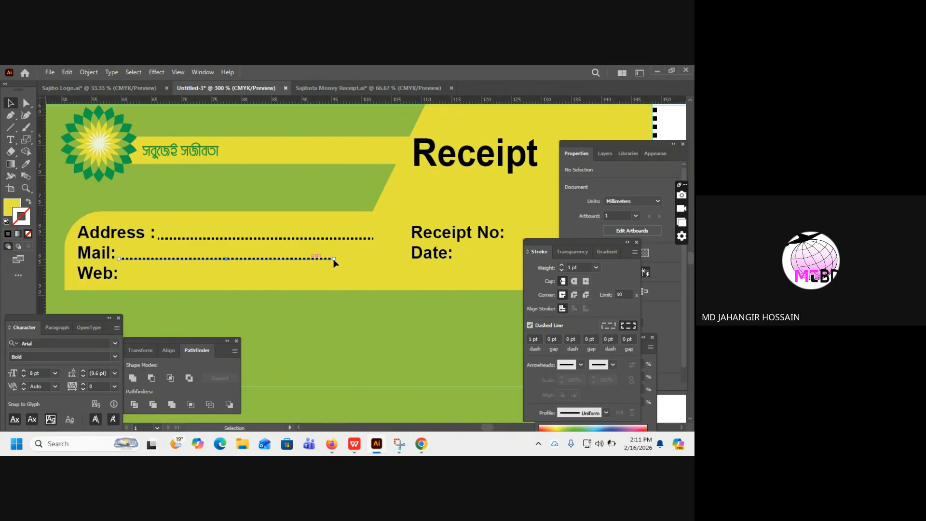
drag(335, 260, 374, 261)
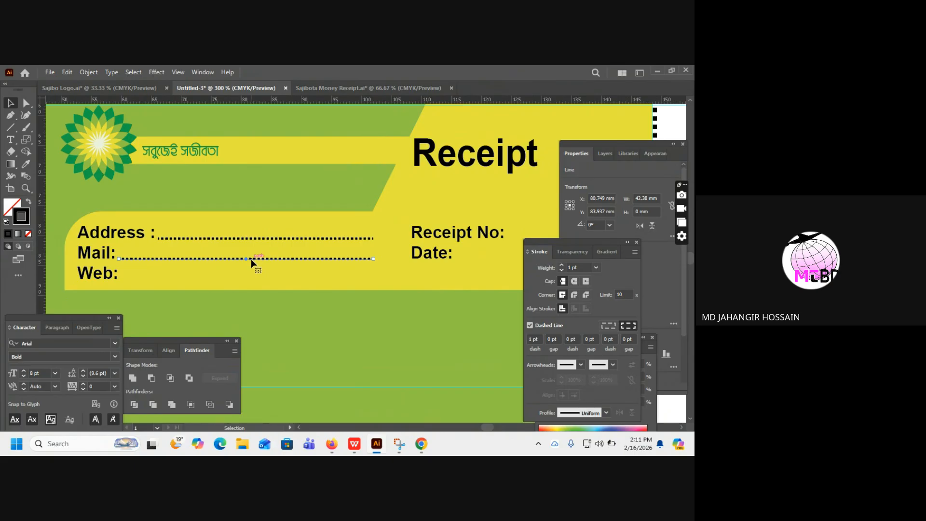
Step: Duplicate the dotted Mail line straight down after "Web:" and nudge the copy slightly up
drag(250, 259, 250, 281)
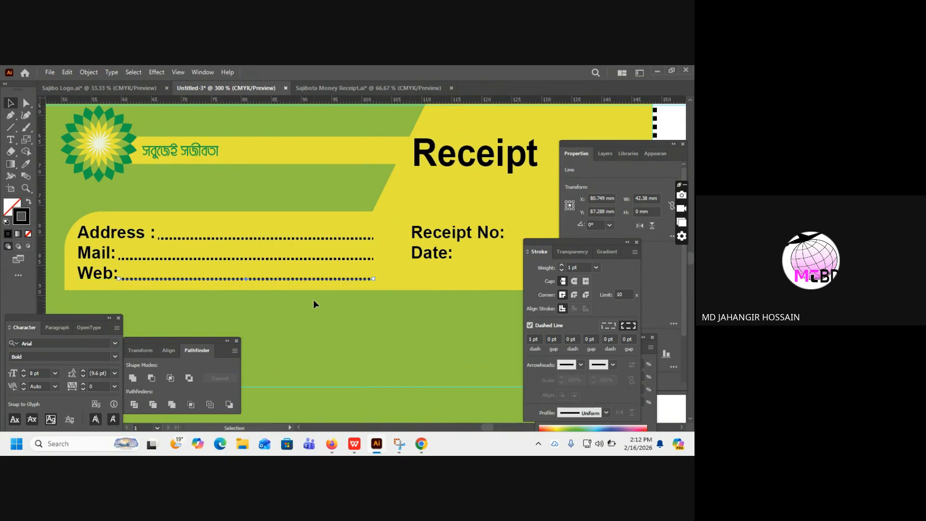
key(Up)
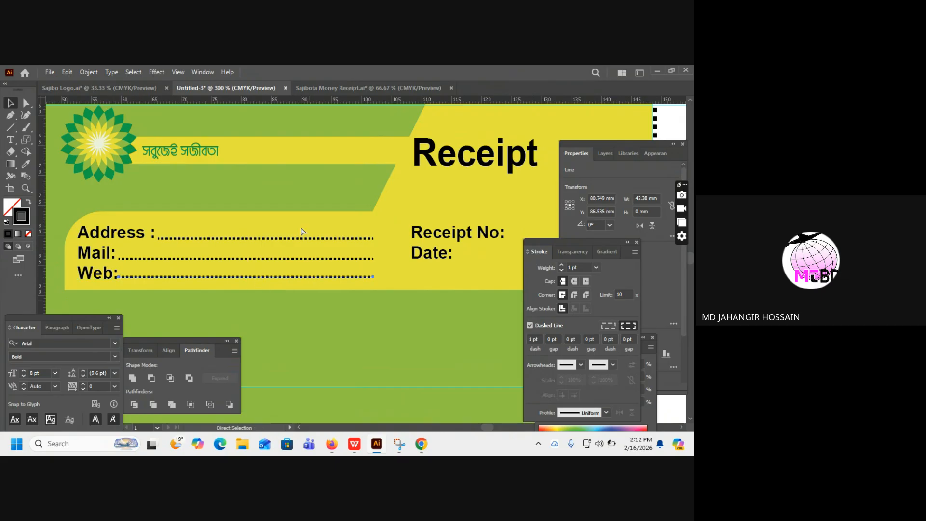
ctrl+alt+click(292, 231)
drag(361, 246, 216, 224)
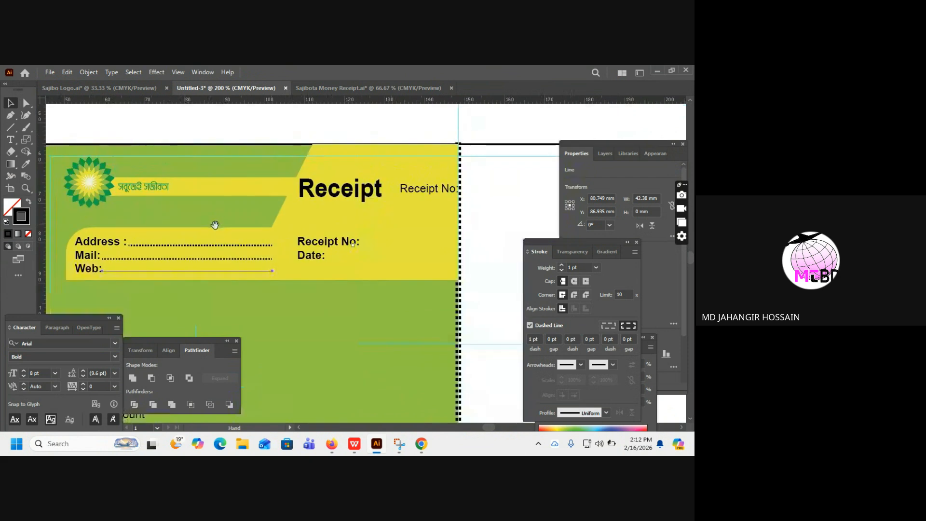
click(255, 127)
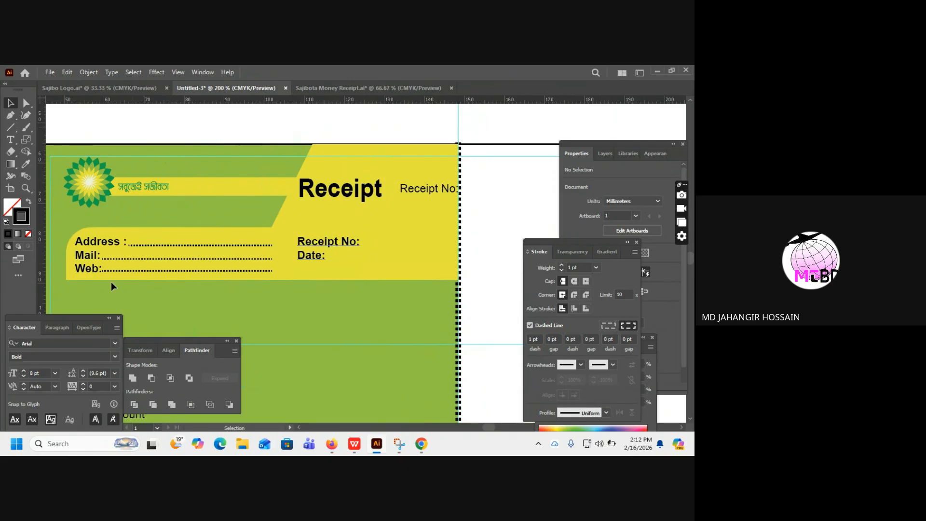
Step: Draw dotted lines after "Receipt No:" and "Date:" in the yellow band, the Date line about 29 mm long, both ending at the same point
click(11, 127)
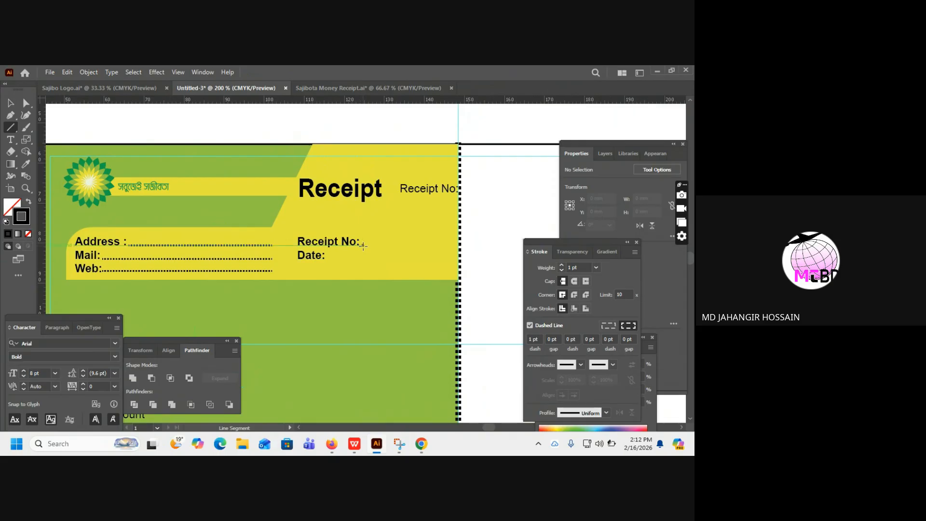
drag(363, 246, 445, 250)
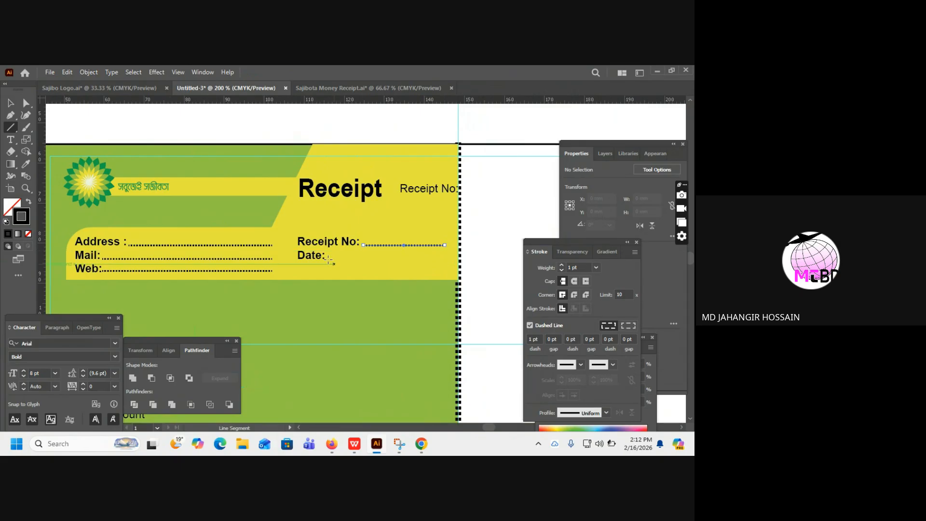
drag(329, 259, 445, 263)
key(v)
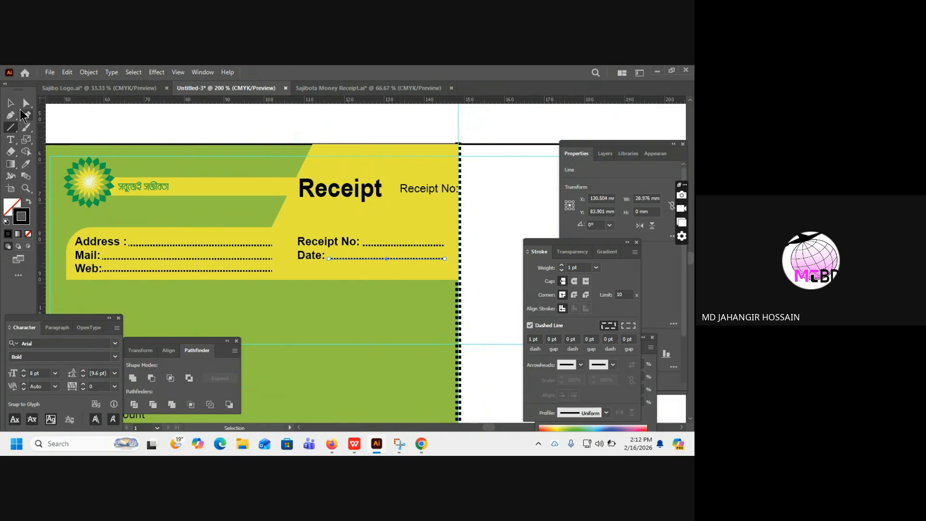
click(166, 116)
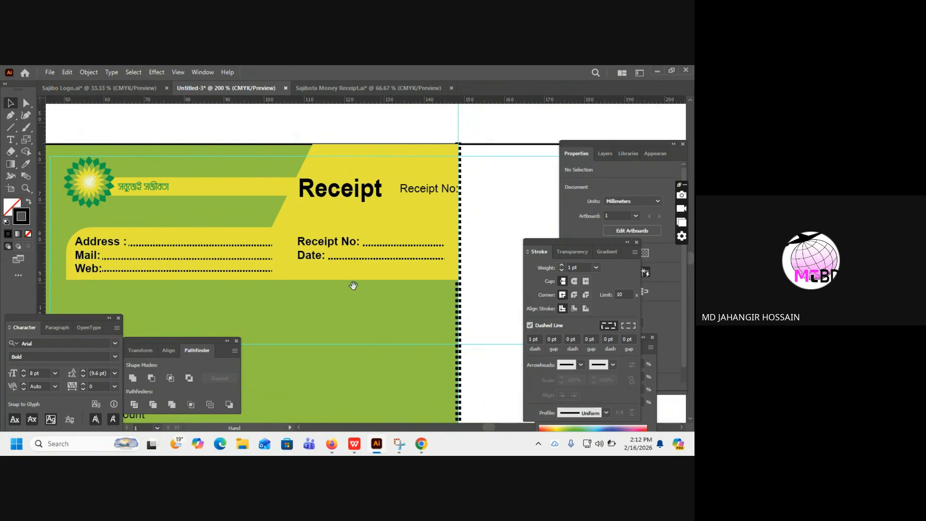
drag(353, 284, 348, 251)
key(ctrl+minus)
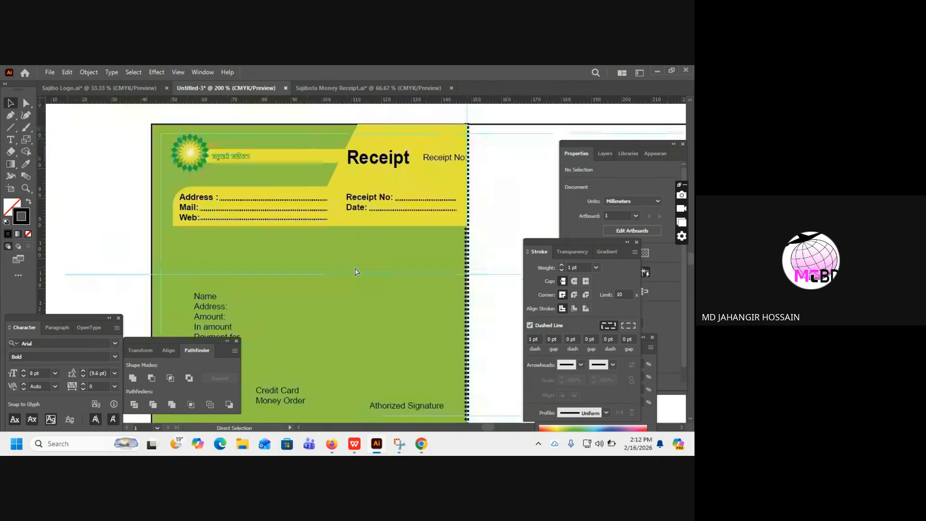
Step: Draw a rectangle about 98 × 56 mm below the yellow header, reaching the dashed divider, and fill it white with no stroke
drag(367, 302, 372, 248)
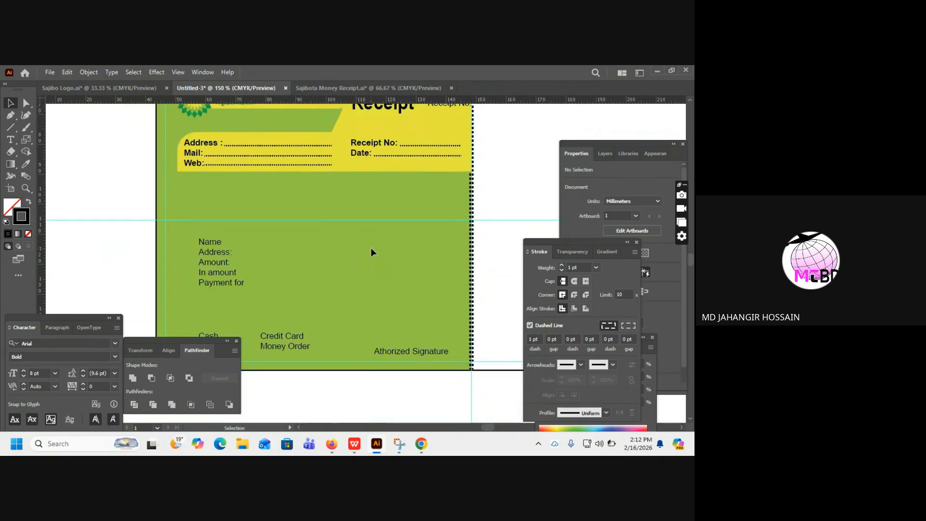
click(26, 103)
scroll(324, 209, down, 1)
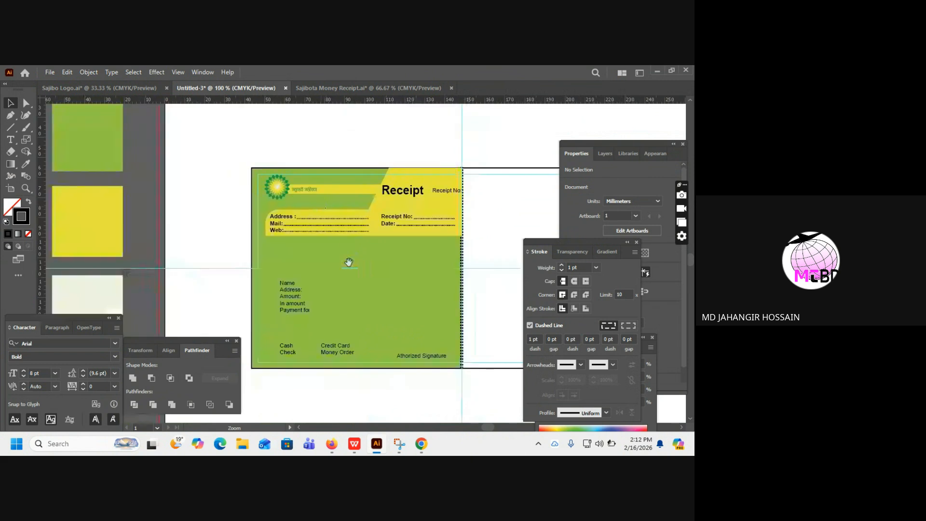
drag(349, 263, 372, 203)
scroll(368, 225, up, 1)
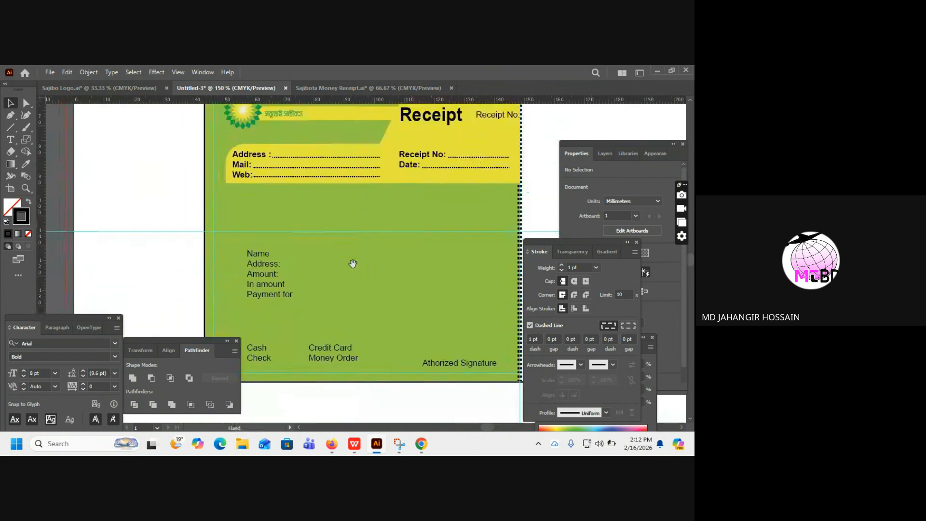
drag(352, 262, 352, 234)
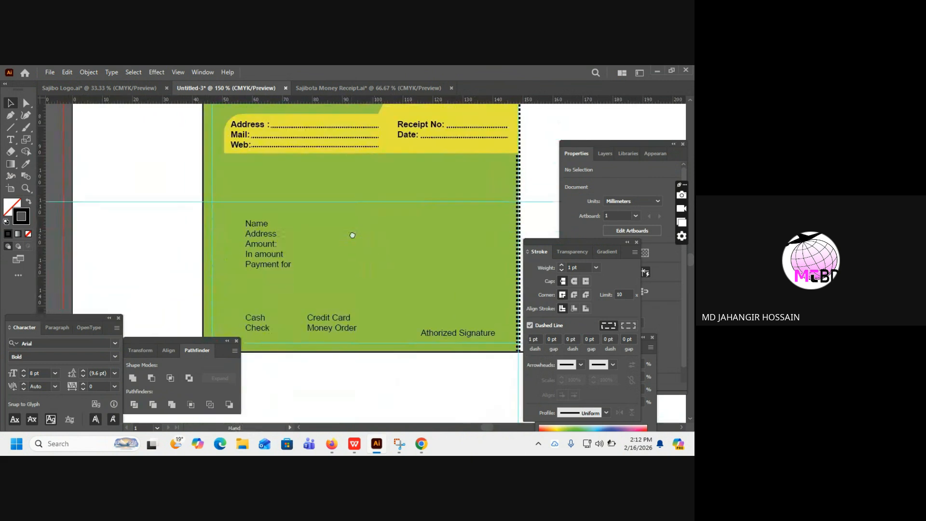
click(11, 127)
click(48, 127)
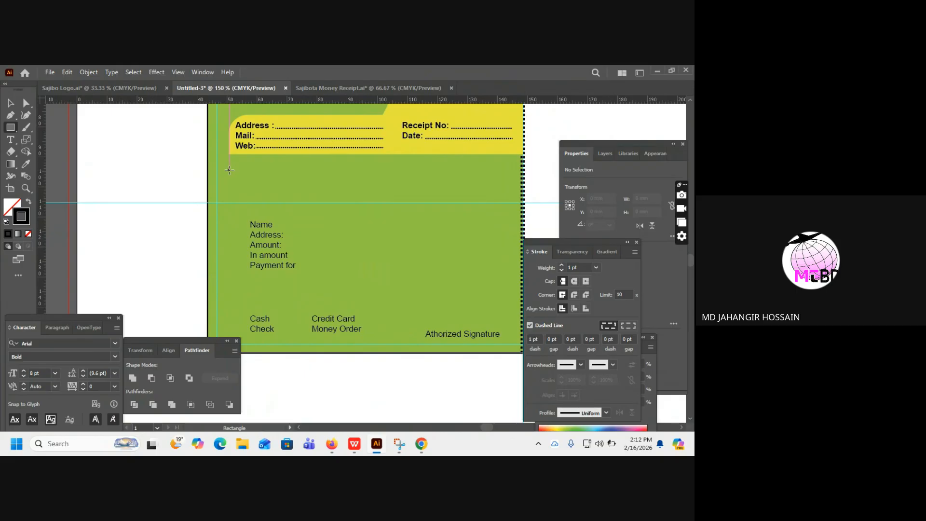
drag(229, 165, 522, 310)
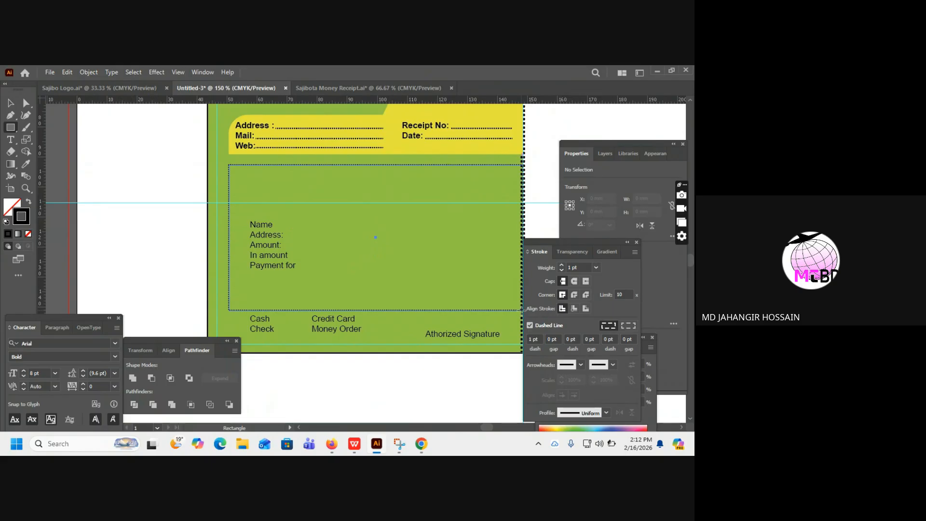
drag(521, 310, 522, 321)
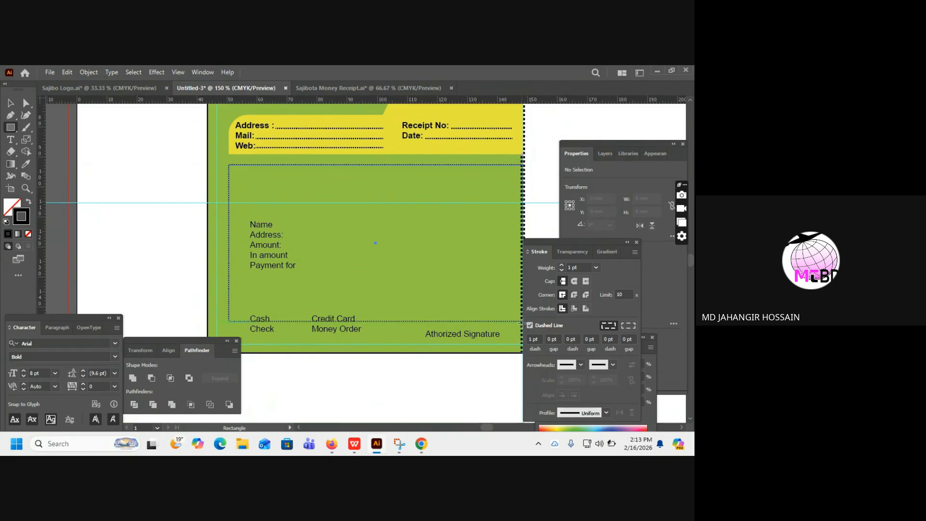
drag(521, 322, 524, 333)
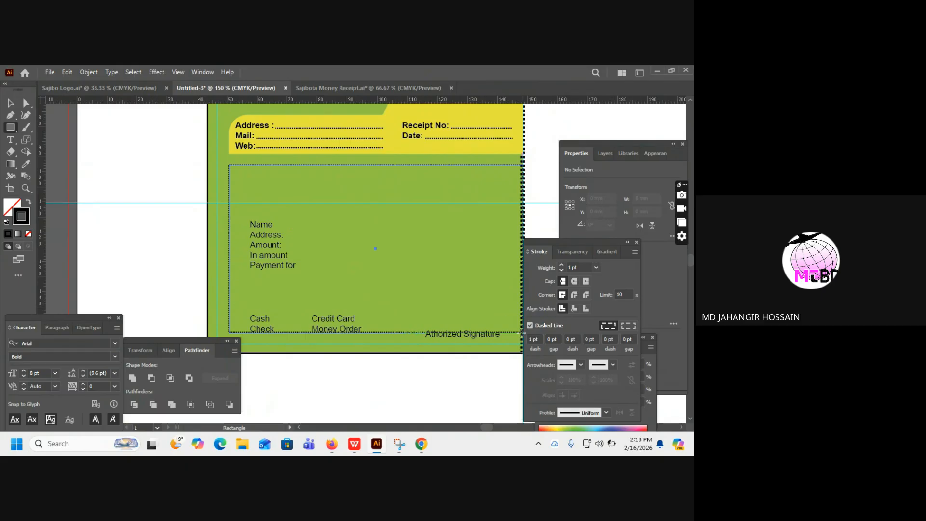
drag(523, 332, 523, 332)
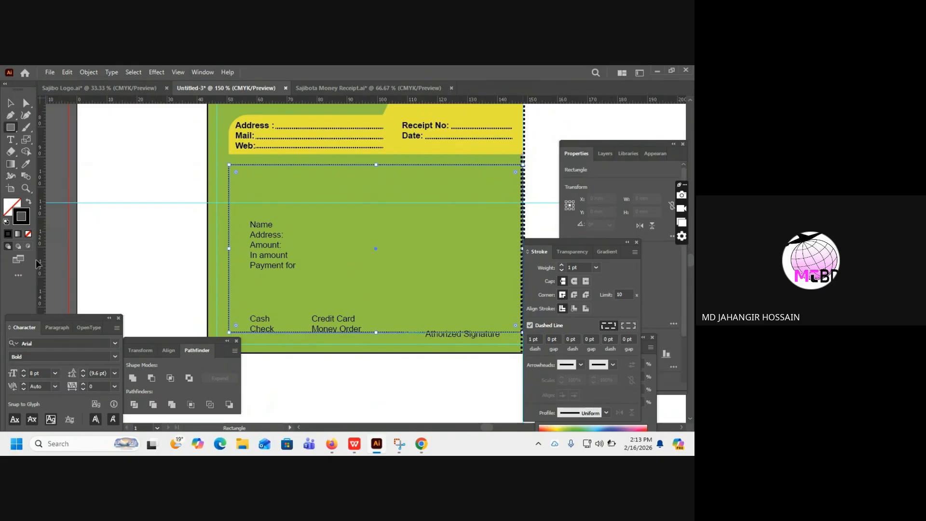
click(28, 235)
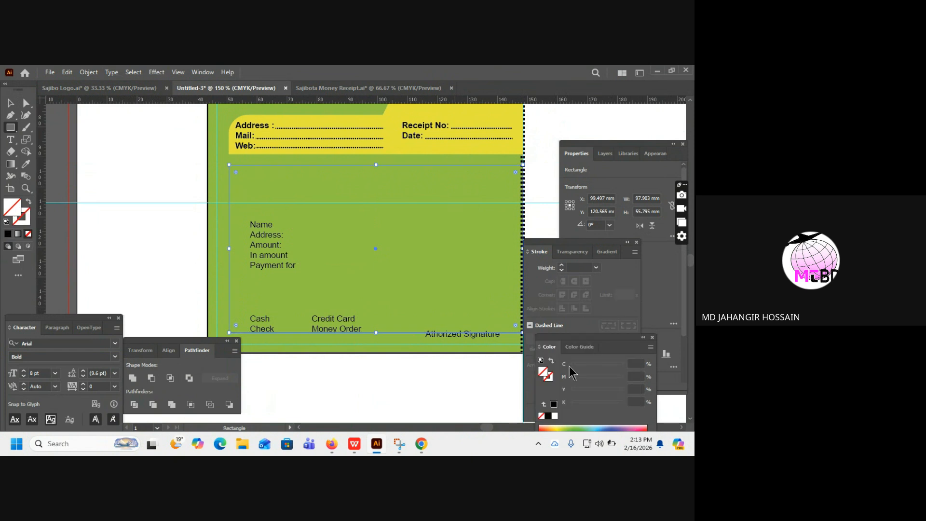
click(555, 416)
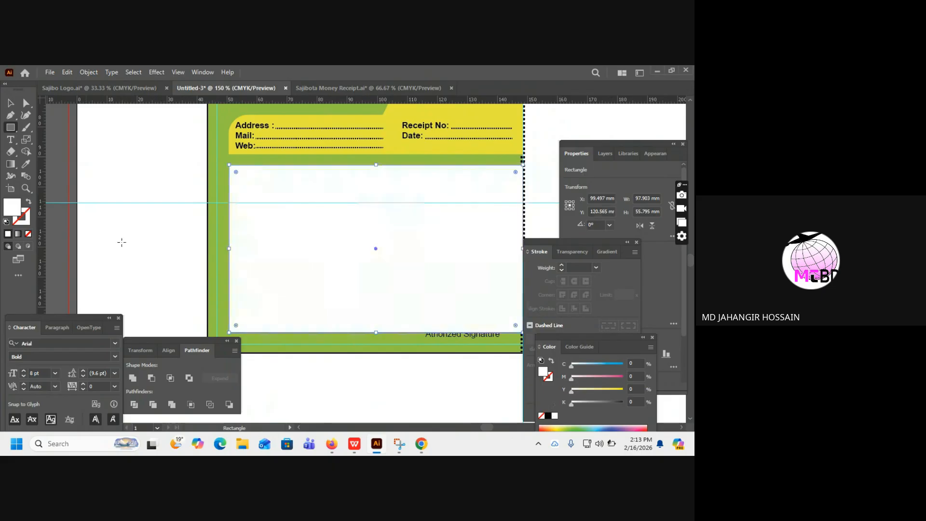
Step: Round only the lower-left corner of the white rectangle
click(17, 104)
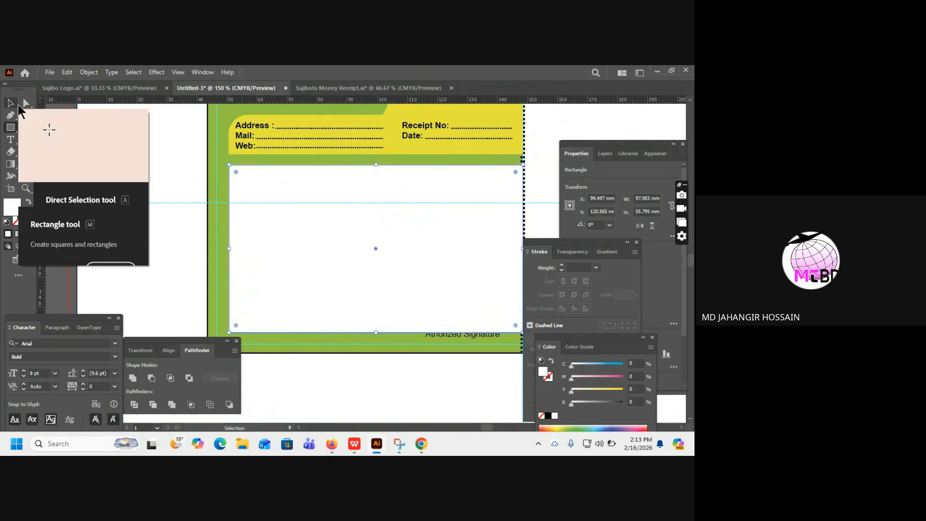
key(m)
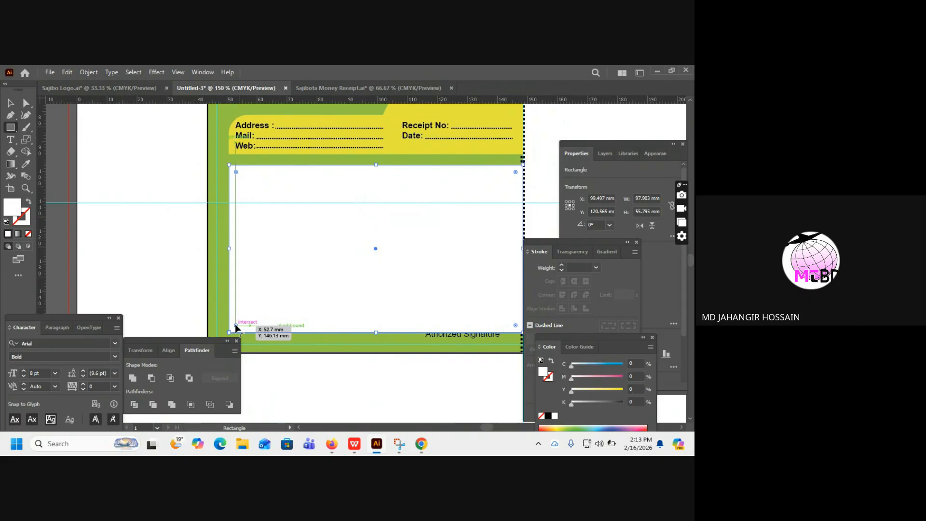
drag(236, 324, 250, 312)
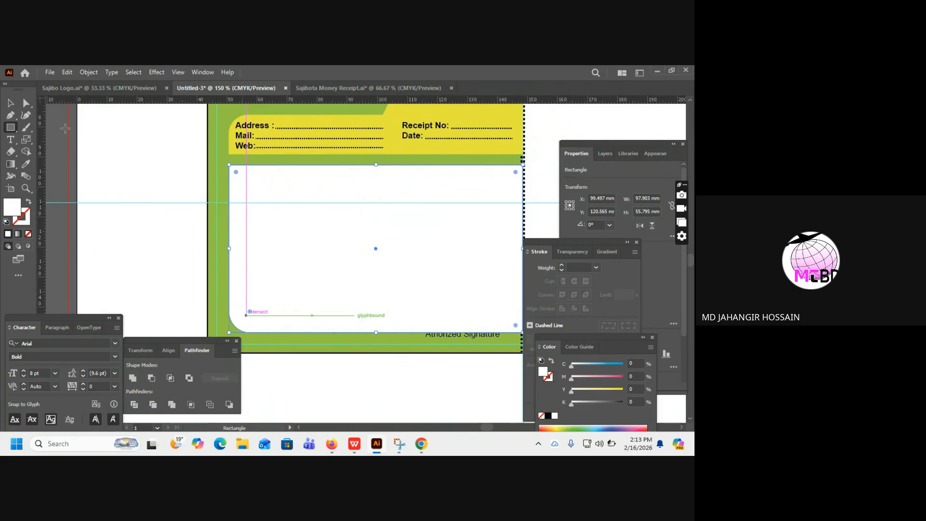
click(10, 103)
click(116, 140)
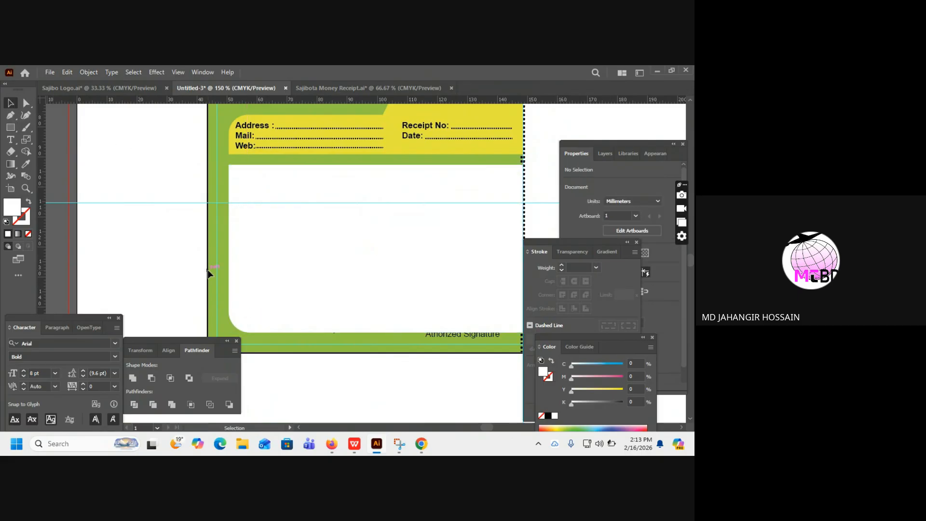
Step: Try to bring out the hidden labels by sending the white rectangle to the very back
key(ctrl+minus)
drag(422, 281, 345, 233)
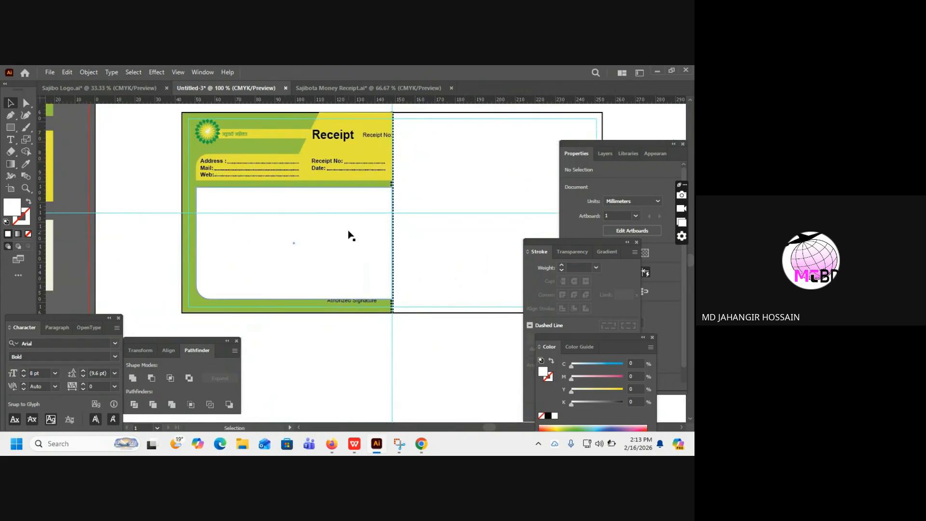
click(319, 261)
click(303, 358)
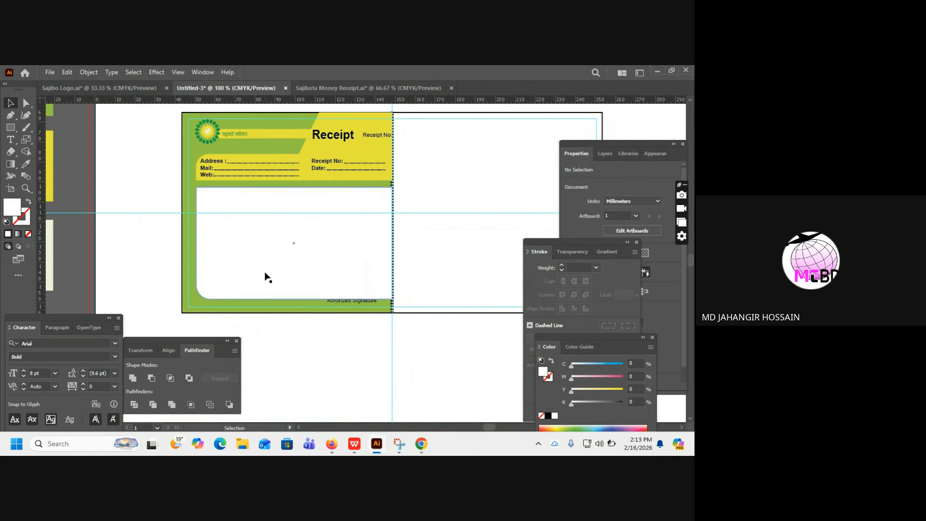
click(238, 271)
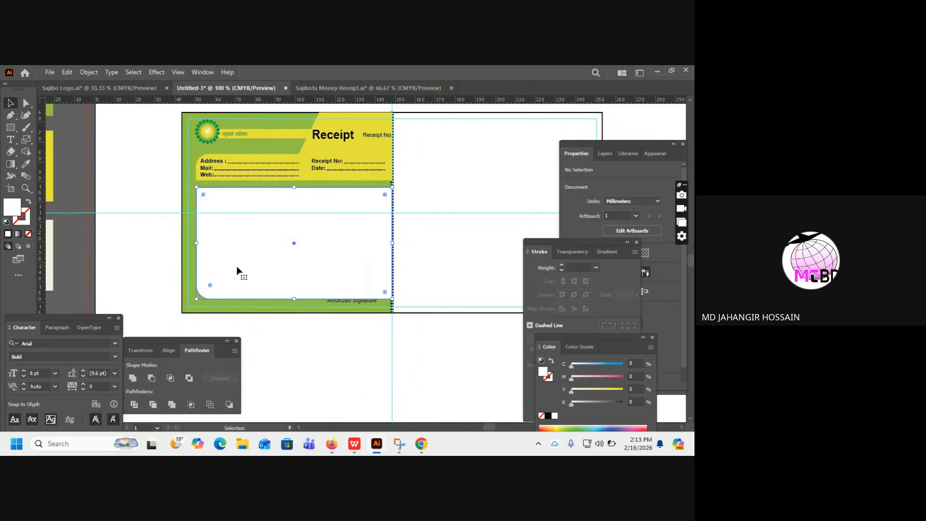
key(ctrl+shift+bracketleft)
key(a)
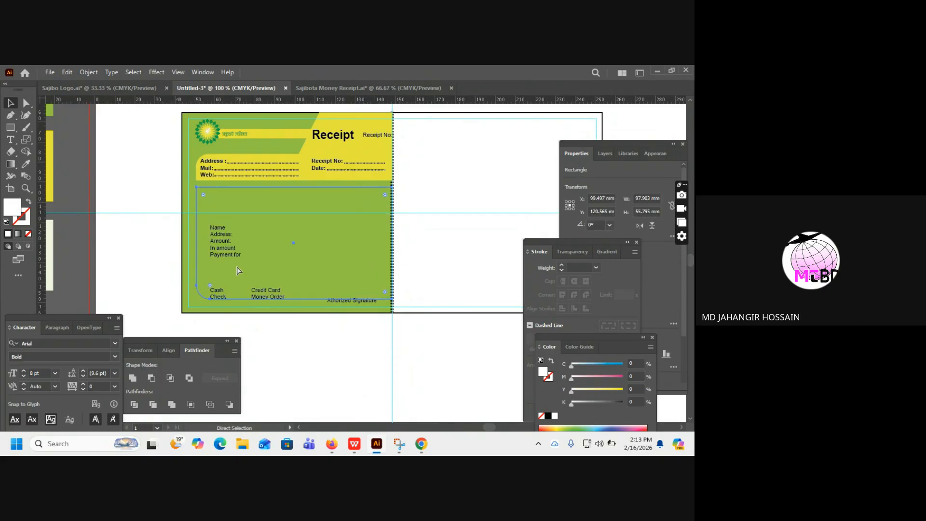
key(ctrl+z)
Step: Unlock all objects, add the white rectangle to the selection and send them together behind the text labels
click(291, 356)
key(ctrl+alt+2)
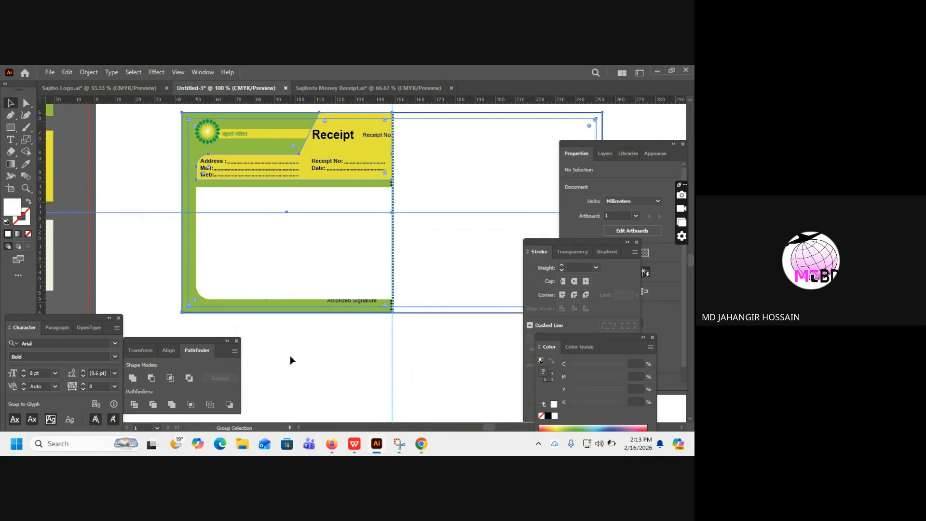
shift+click(265, 275)
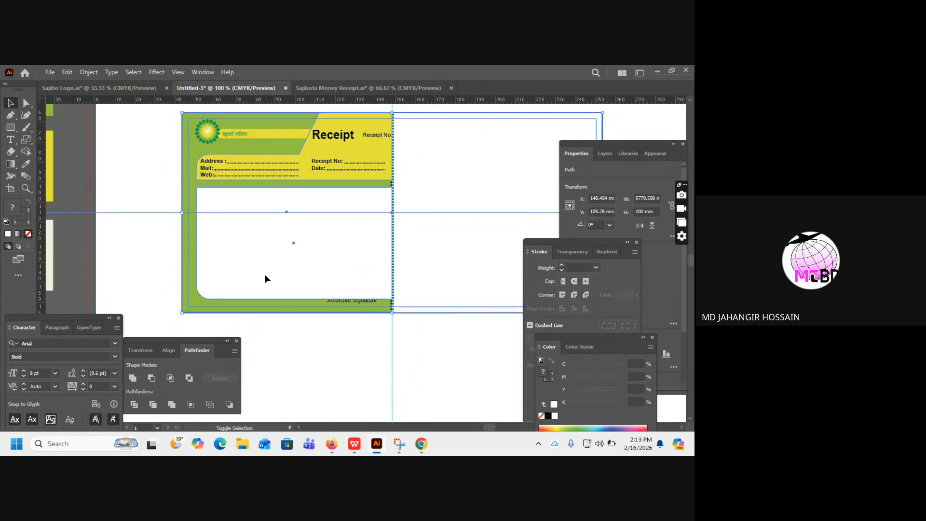
key(ctrl+bracketleft)
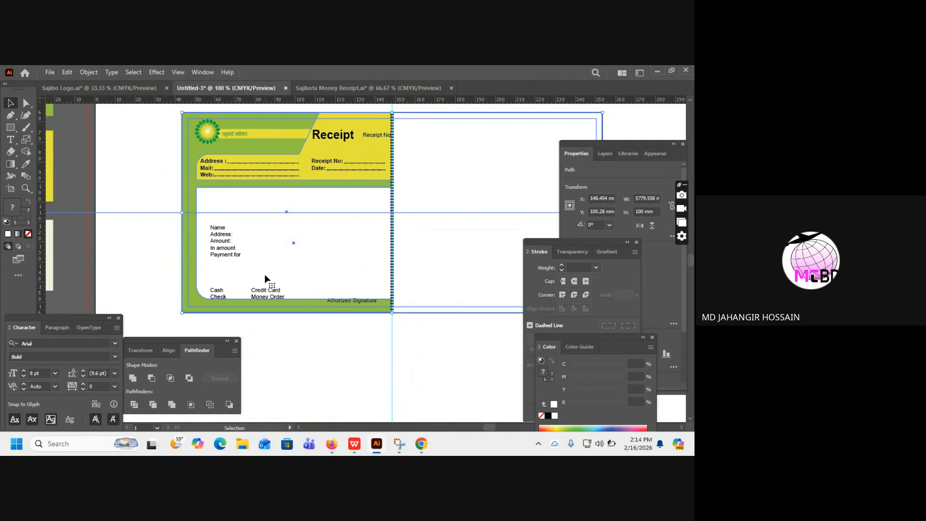
key(ctrl+shift+a)
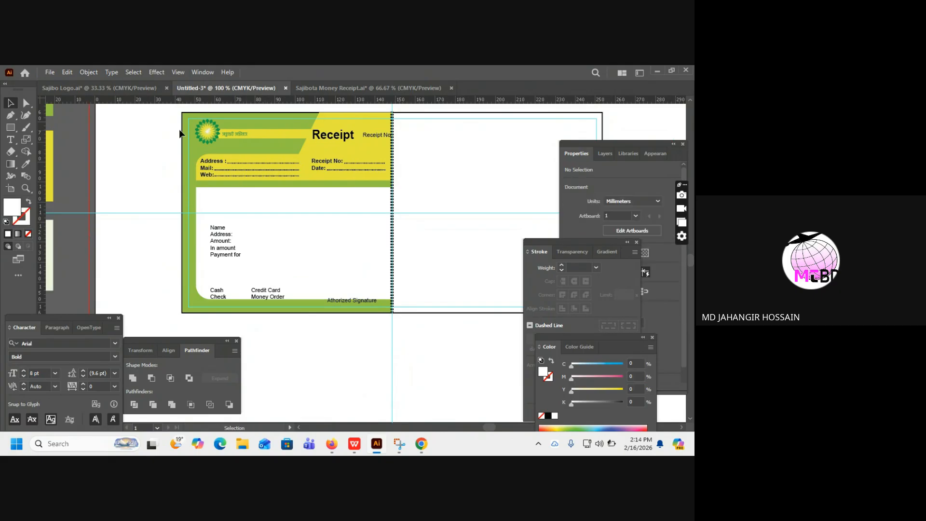
Step: Place an enlarged copy of the flower logo, about 37 × 38 mm, in the middle of the white panel
key(z)
drag(409, 163, 426, 231)
click(226, 204)
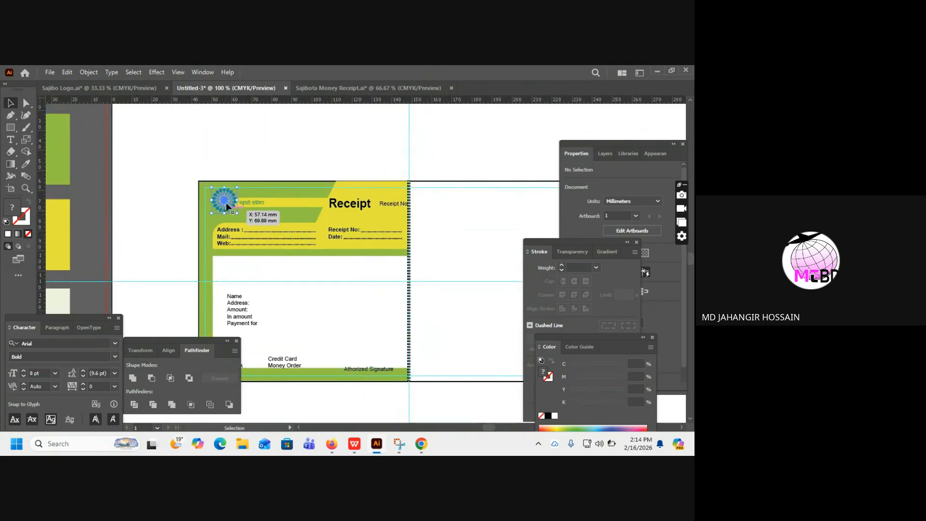
drag(227, 207, 322, 325)
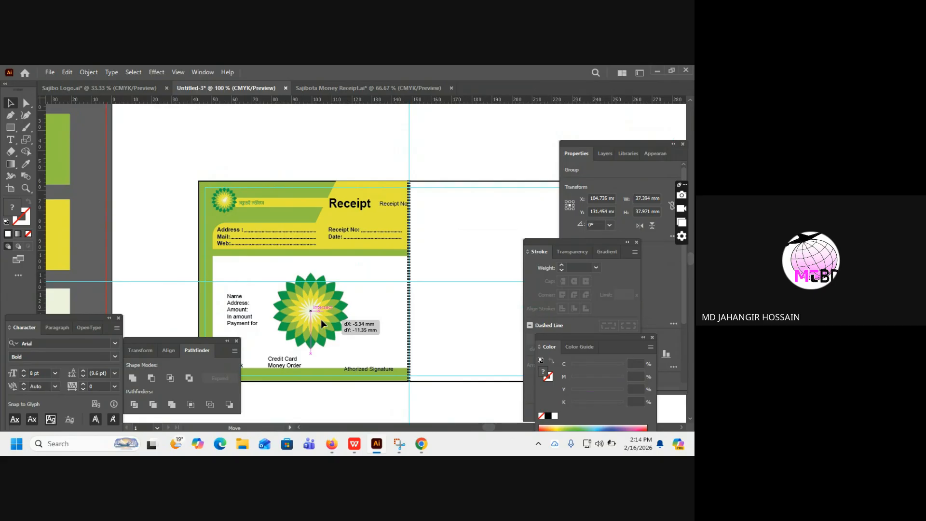
drag(321, 320, 319, 311)
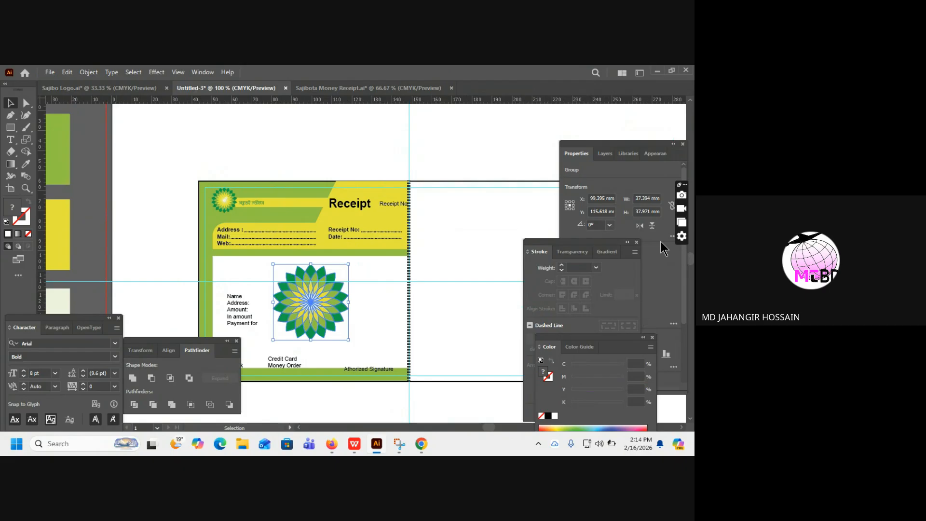
Step: Set the large logo copy's opacity to 20% as a watermark
click(143, 352)
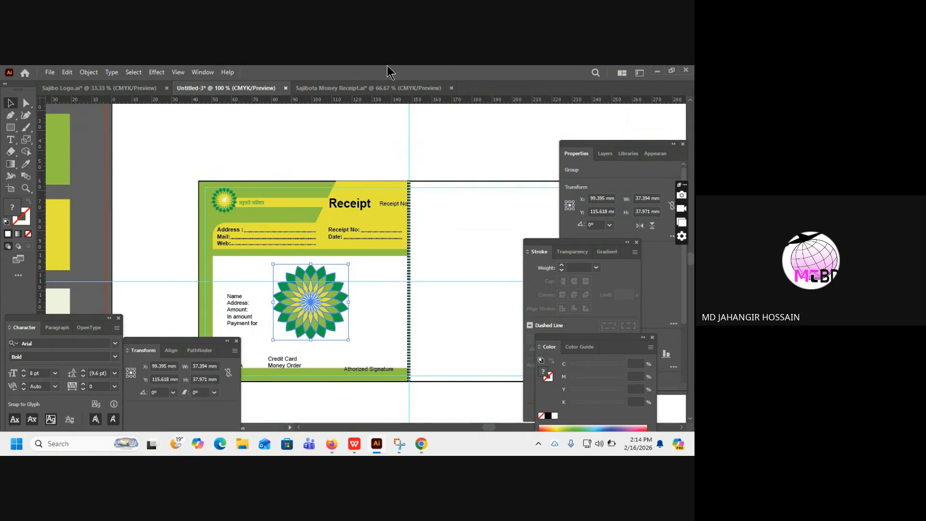
click(203, 73)
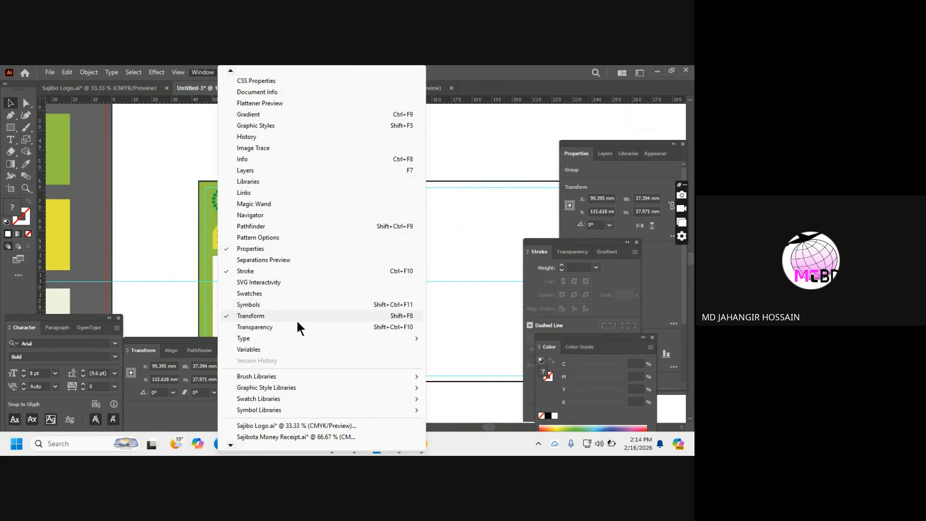
click(265, 328)
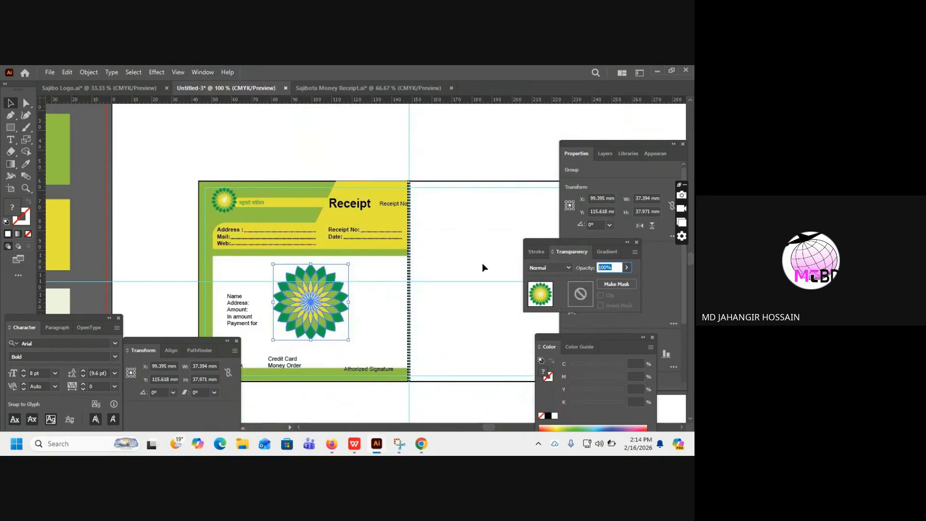
text(20)
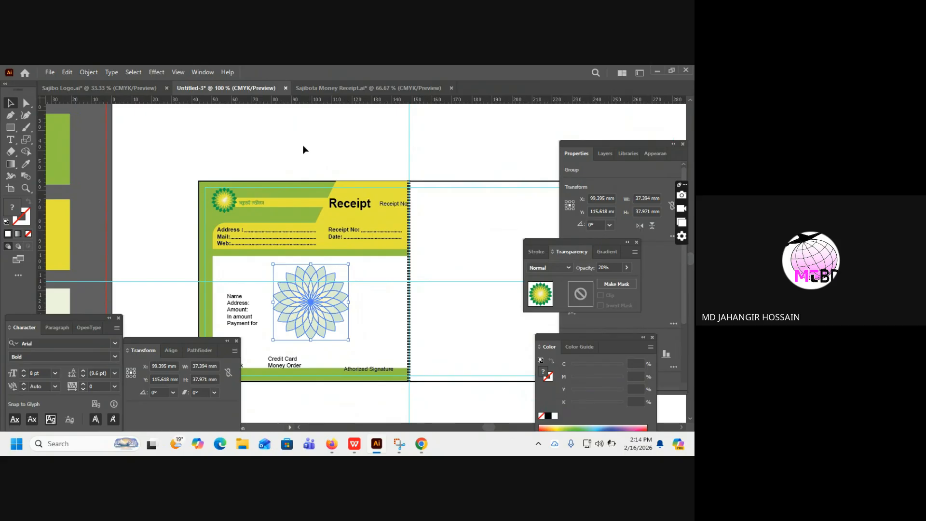
click(303, 150)
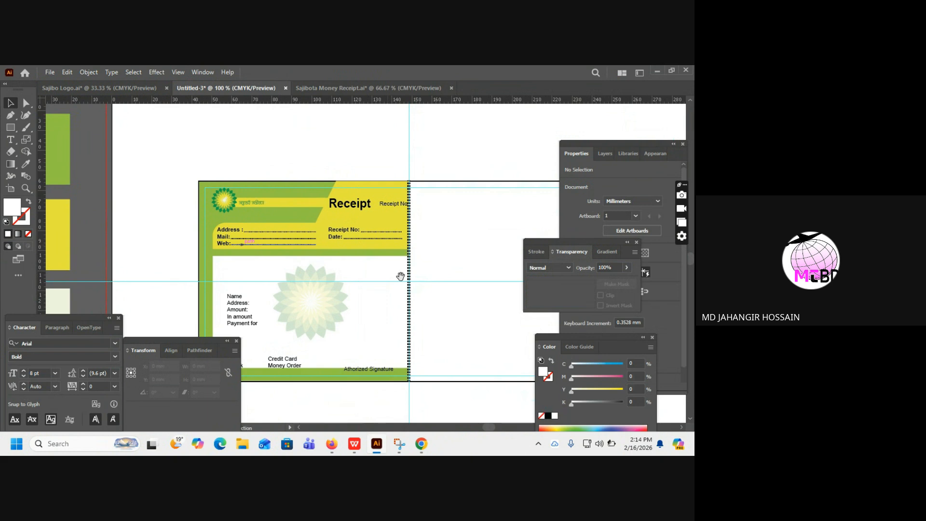
Step: Move the Name-to-Payment for label block up in the white panel and left-align it with the Address, Mail and Web labels
scroll(368, 189, down, 3)
drag(368, 190, 359, 212)
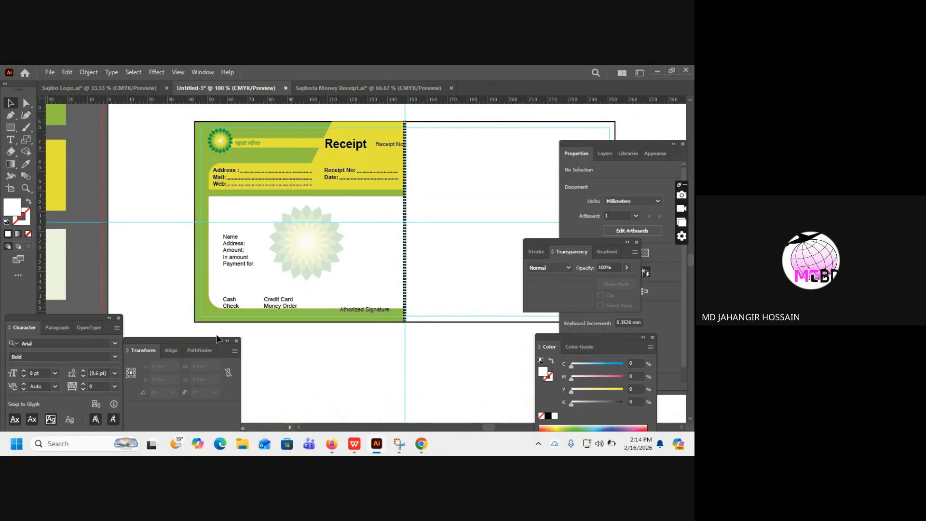
click(224, 262)
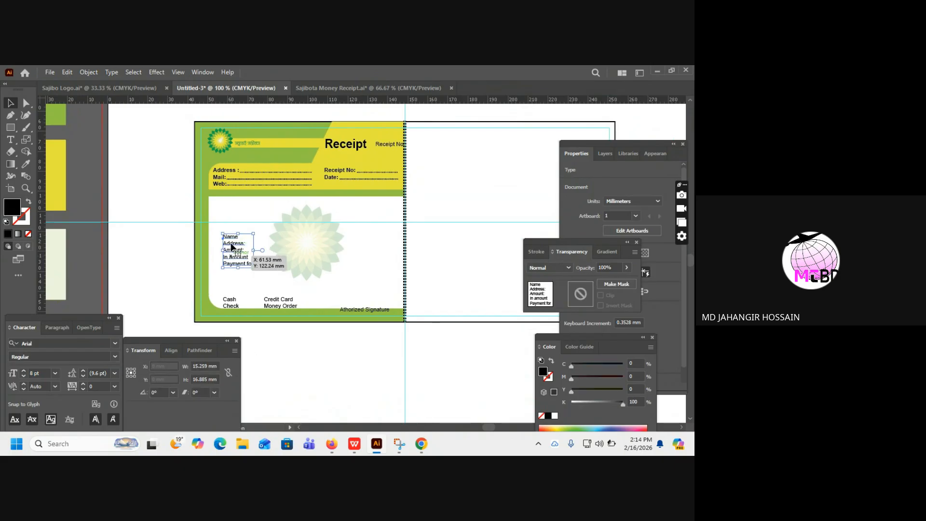
drag(232, 247, 228, 229)
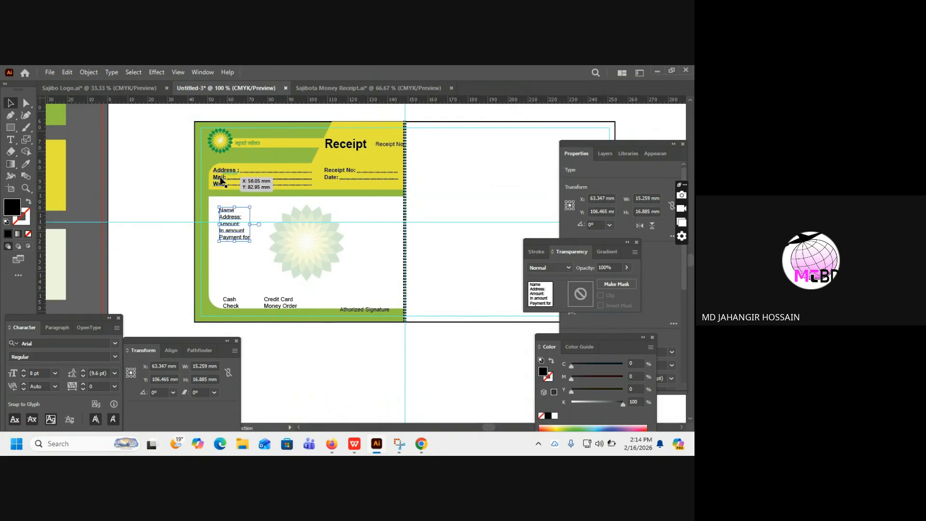
shift+click(221, 178)
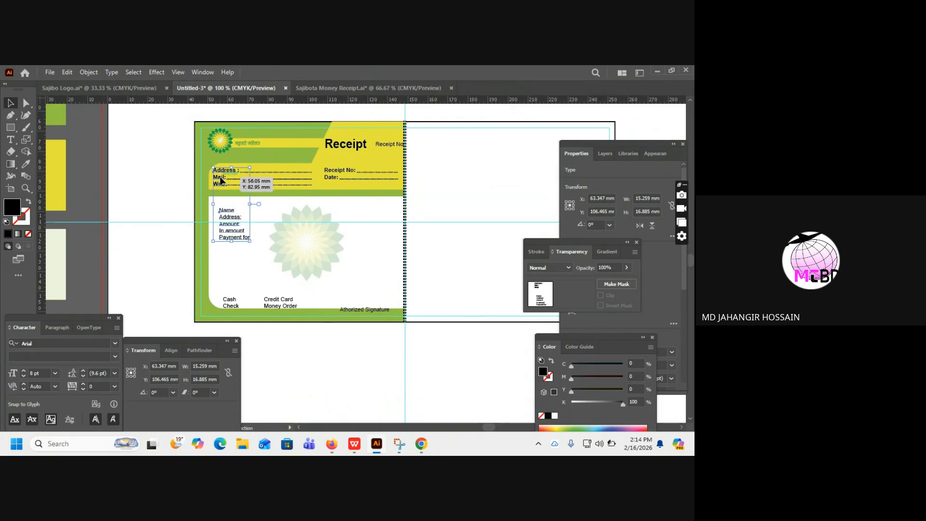
click(172, 350)
click(133, 378)
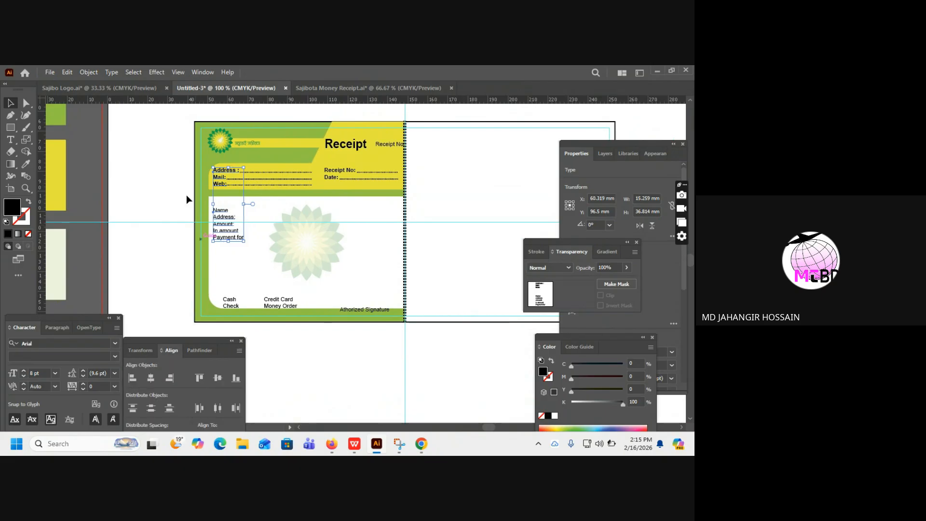
click(235, 254)
Step: Set the Name-to-Payment for label block to Arial Bold with 19 pt leading
click(225, 233)
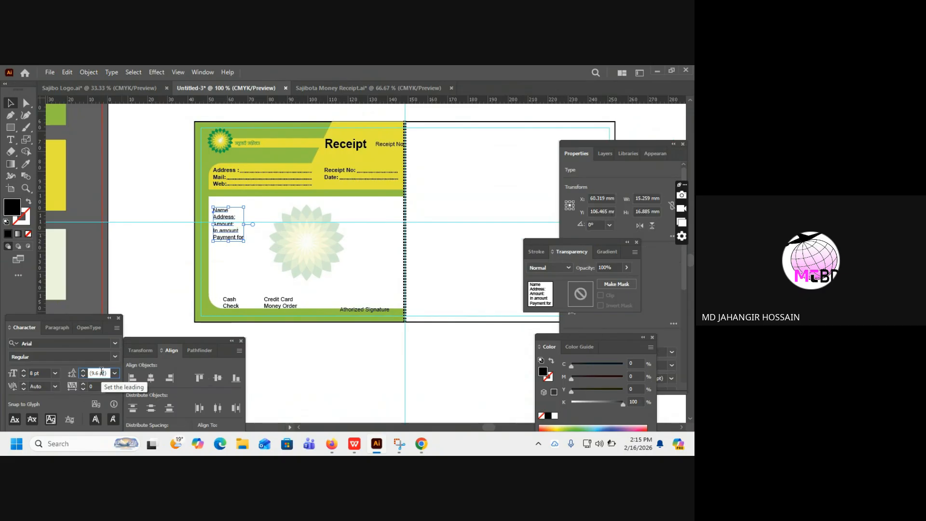
scroll(101, 372, up, 6)
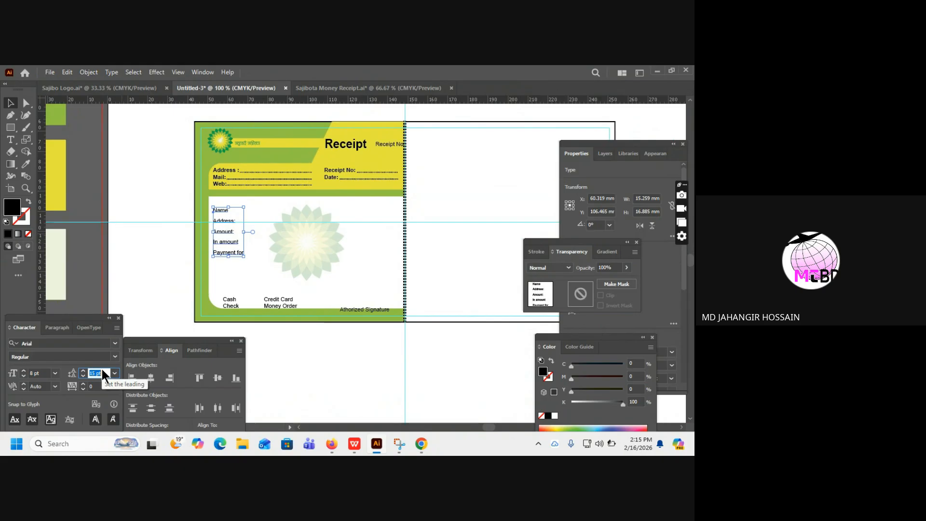
scroll(102, 373, up, 1)
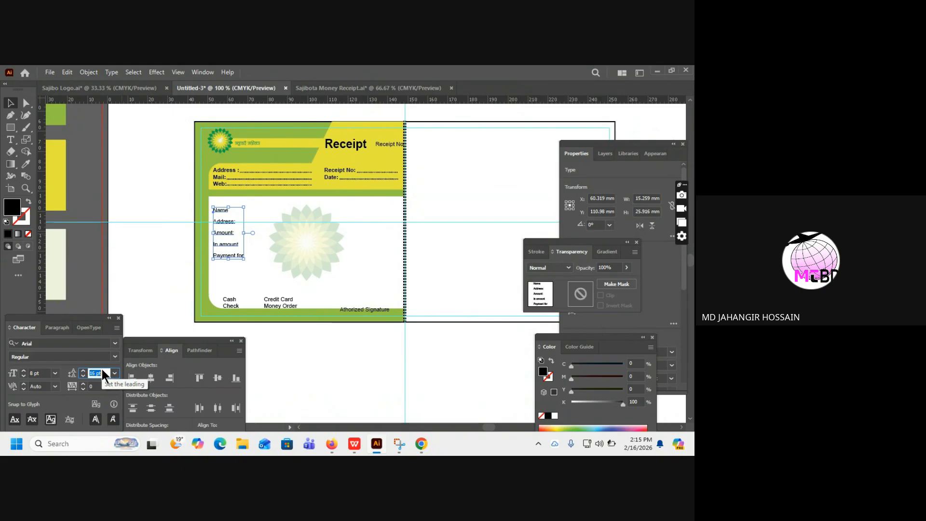
scroll(102, 369, up, 2)
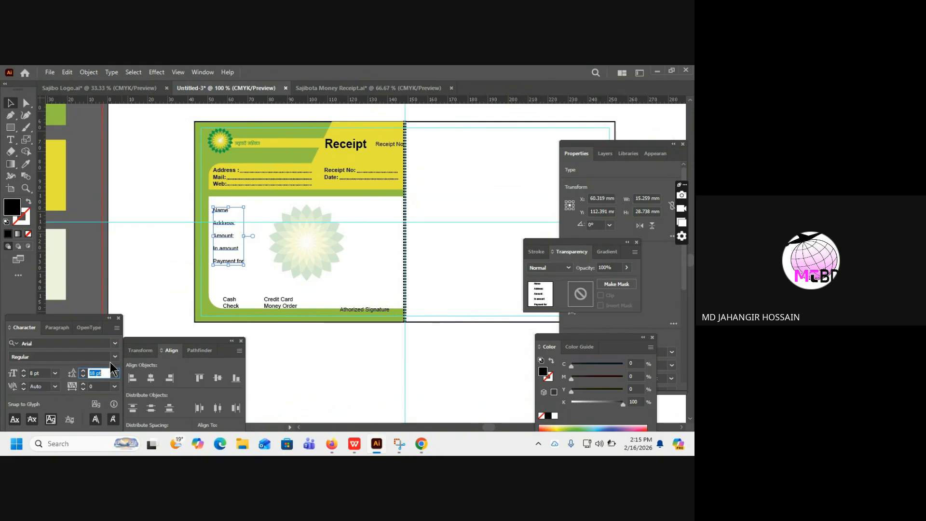
click(113, 359)
click(47, 399)
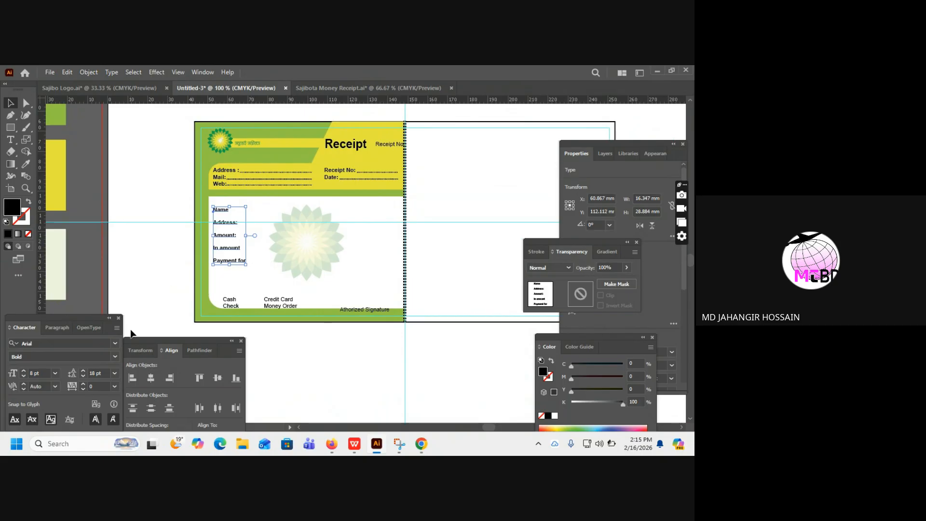
click(101, 374)
key(Up)
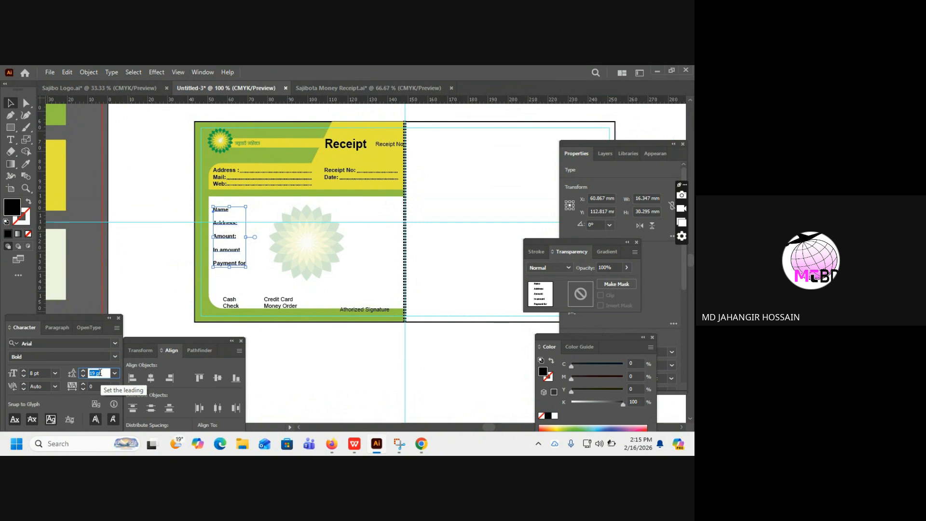
click(157, 259)
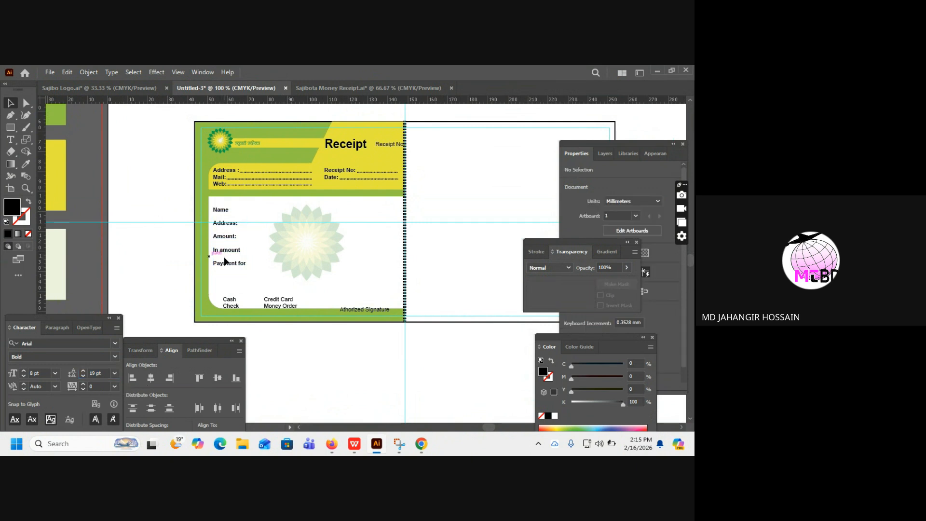
Step: Nudge the Name-to-Payment for label block down about 2 mm within the white panel
click(228, 252)
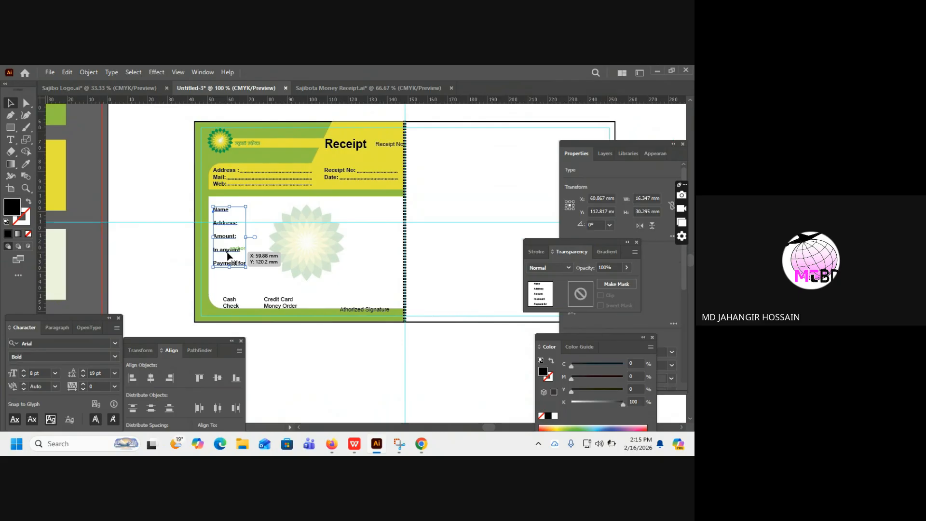
key(Down)
key(Down)
key(Down)
key(Down)
key(Down)
key(Down)
key(Down)
click(158, 191)
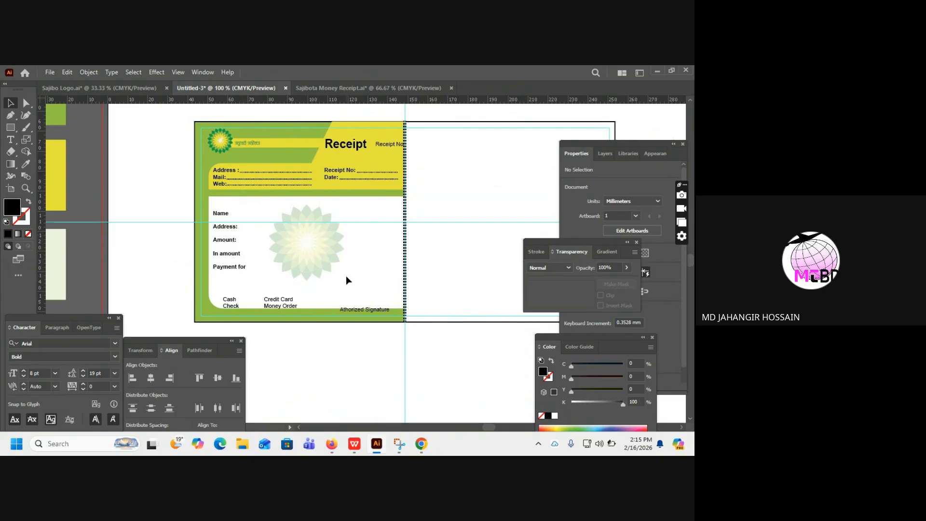
Step: Move the Cash/Check and Credit Card/Money Order labels together up about 2.5 mm, clear of the white panel's lower edge
key(z)
ctrl+click(356, 243)
drag(351, 264, 351, 212)
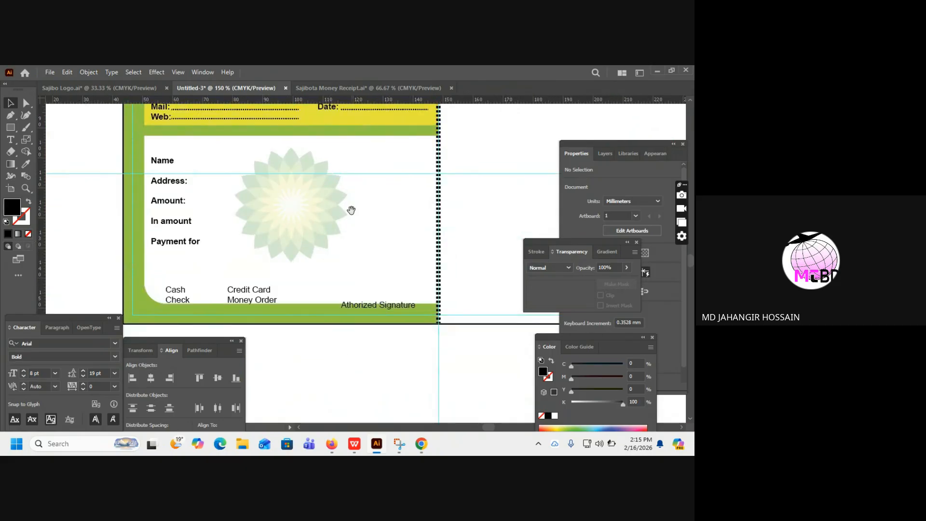
click(193, 298)
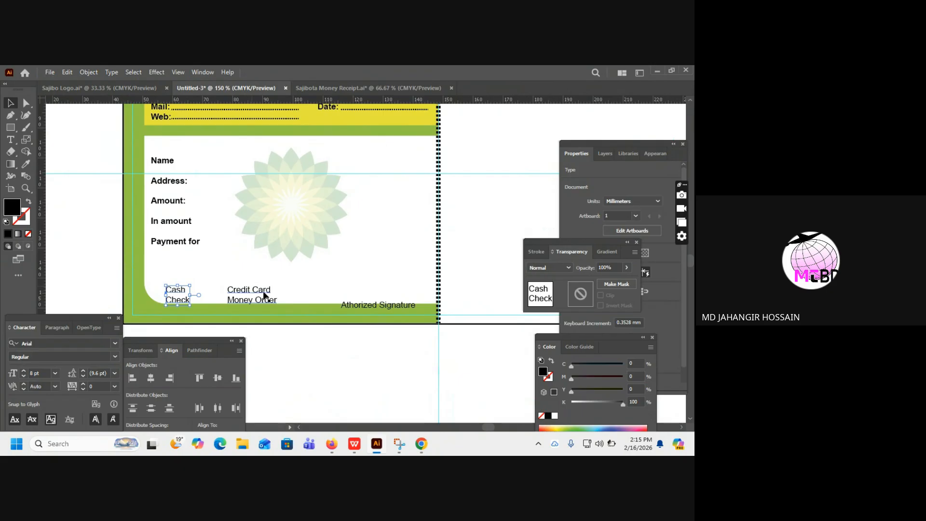
shift+click(247, 296)
drag(247, 300, 247, 297)
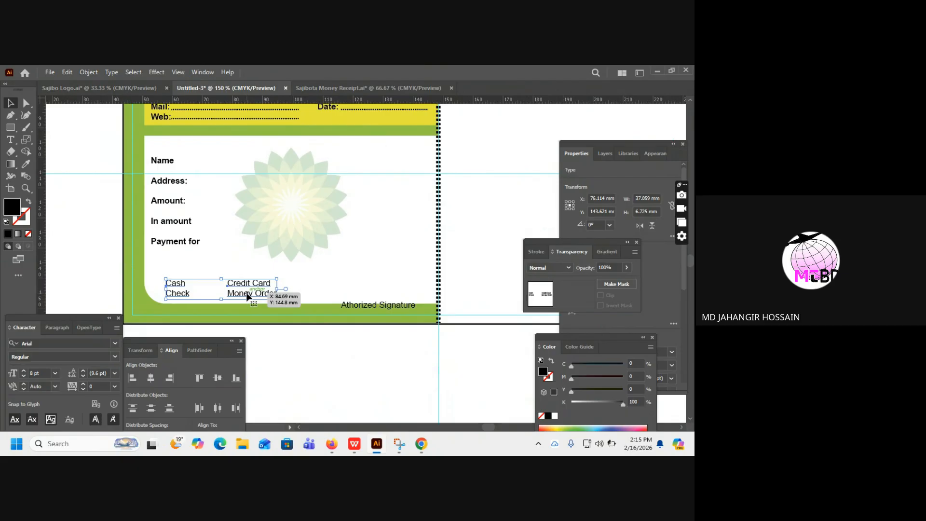
key(Up)
key(Up)
key(Up)
key(Up)
key(Up)
key(Up)
key(Up)
key(Up)
key(Up)
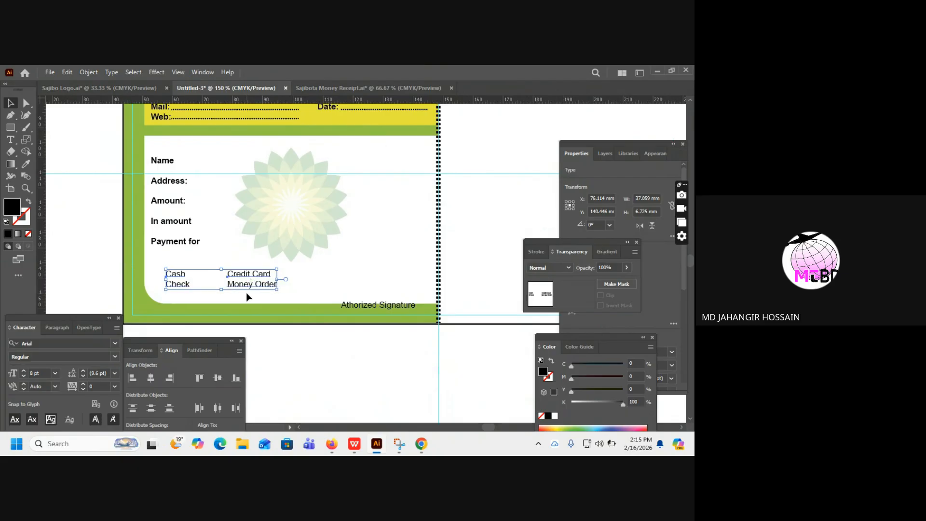
key(Down)
key(Down)
key(Down)
key(Down)
key(Down)
key(Down)
key(Down)
key(Down)
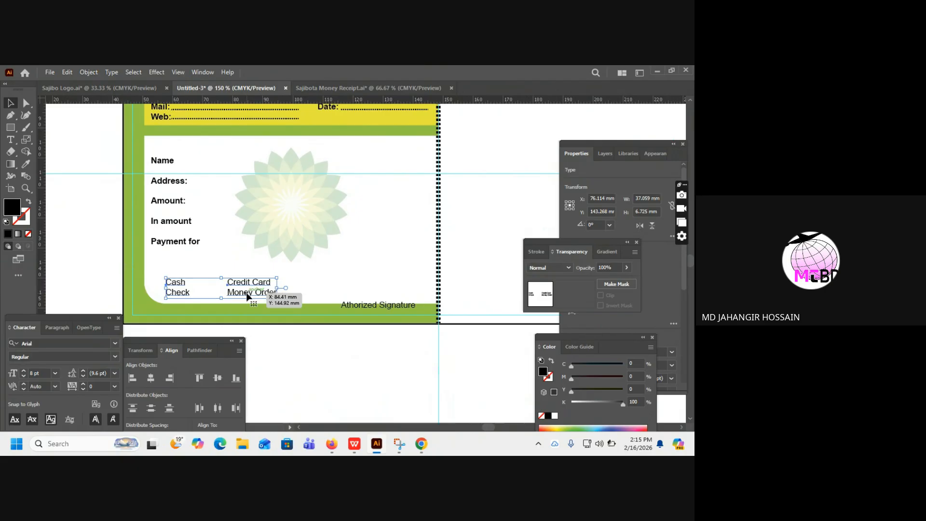
click(319, 358)
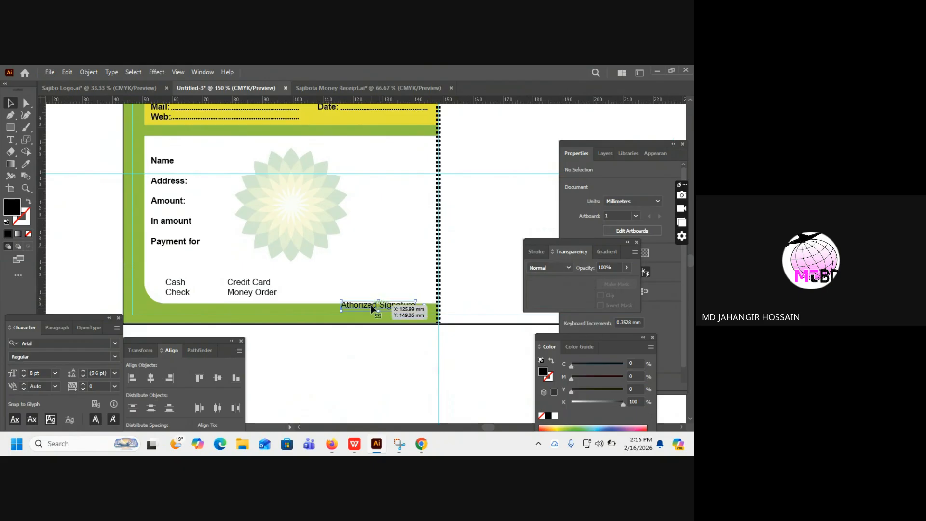
Step: Raise the Athorized Signature label onto the white panel and set it and both payment-method labels to Bold with 13 pt leading
drag(371, 306, 375, 289)
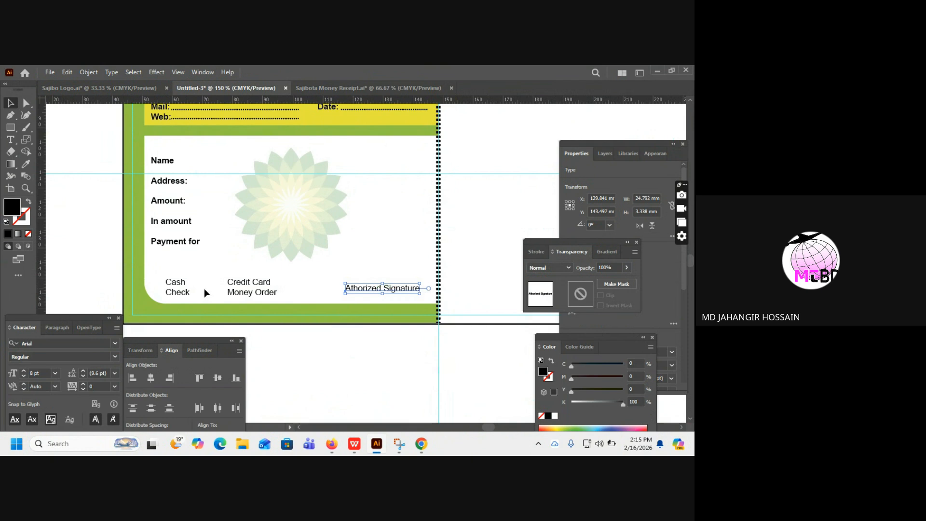
shift+click(232, 291)
shift+click(182, 292)
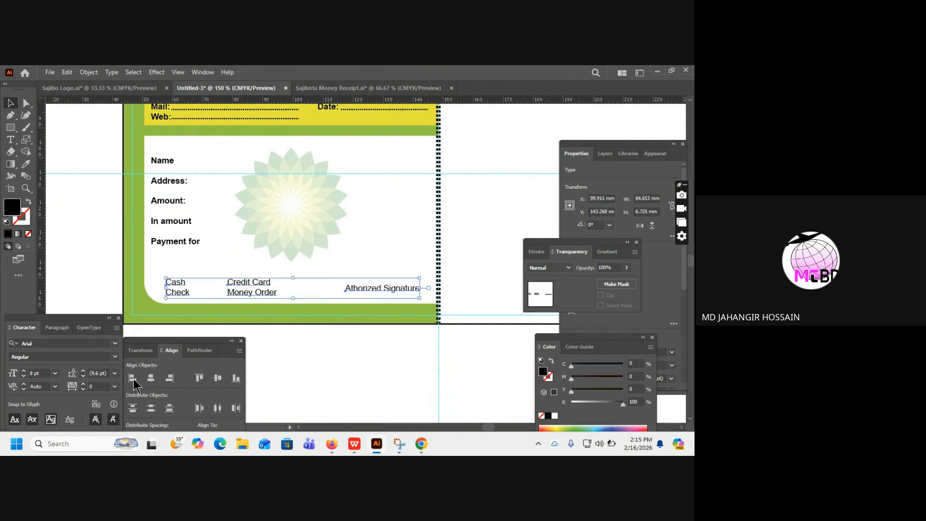
click(96, 372)
key(Up)
key(Up)
key(Up)
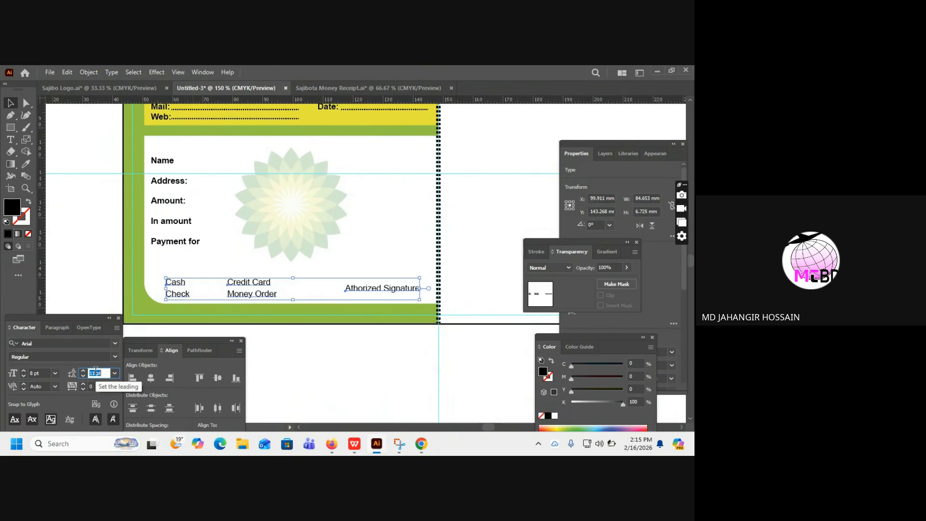
key(Up)
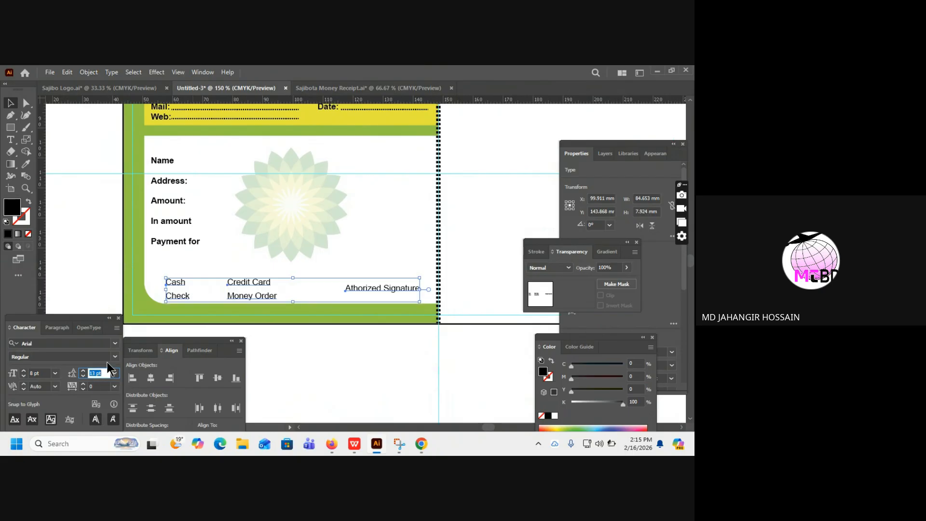
click(115, 357)
click(27, 402)
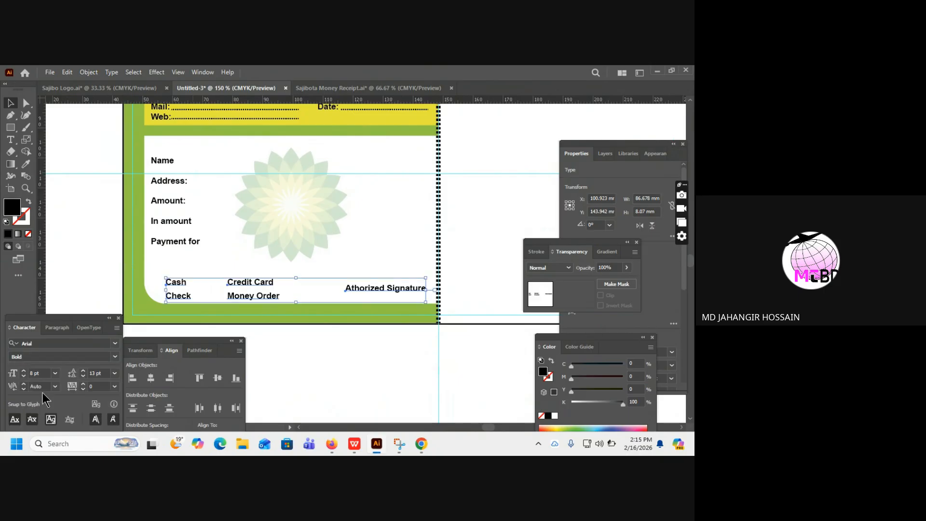
click(86, 136)
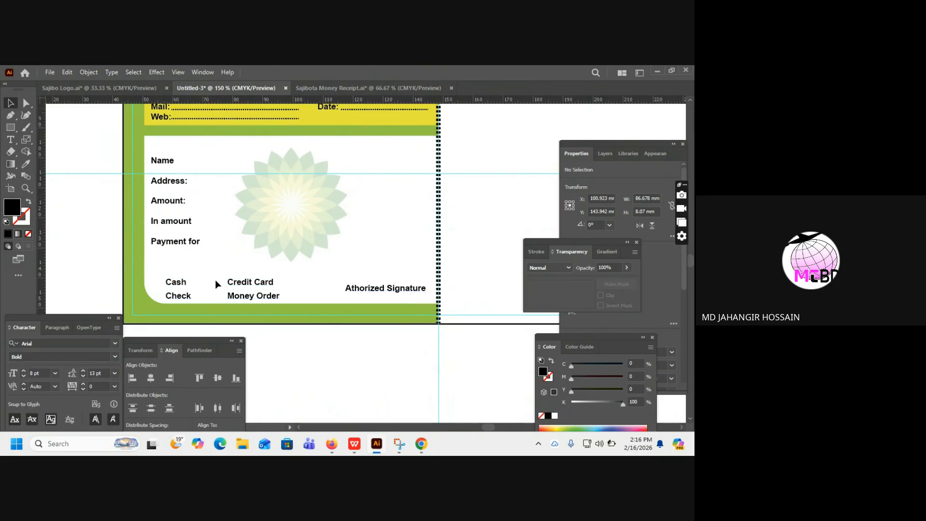
Step: Nudge the two payment-method labels and the signature label up together by about 0.7 mm
click(178, 289)
shift+click(263, 284)
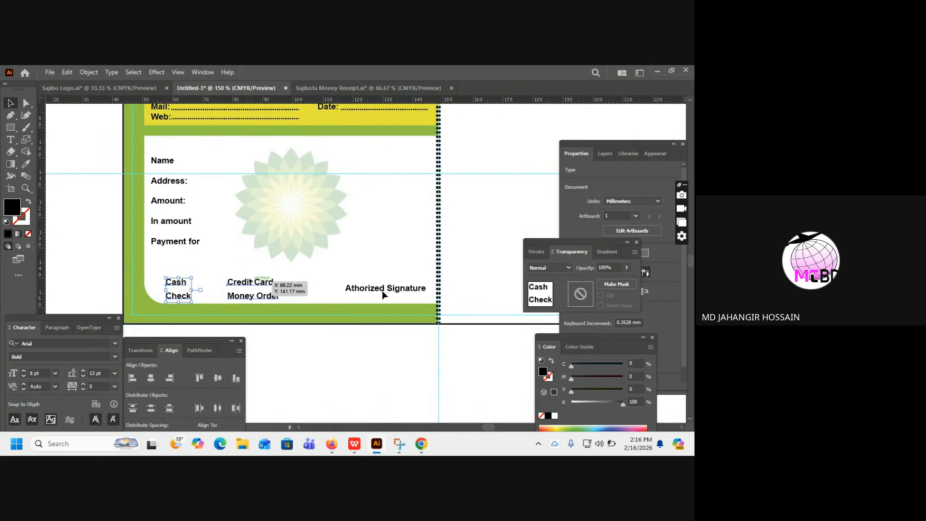
shift+click(391, 291)
key(Up)
key(Up)
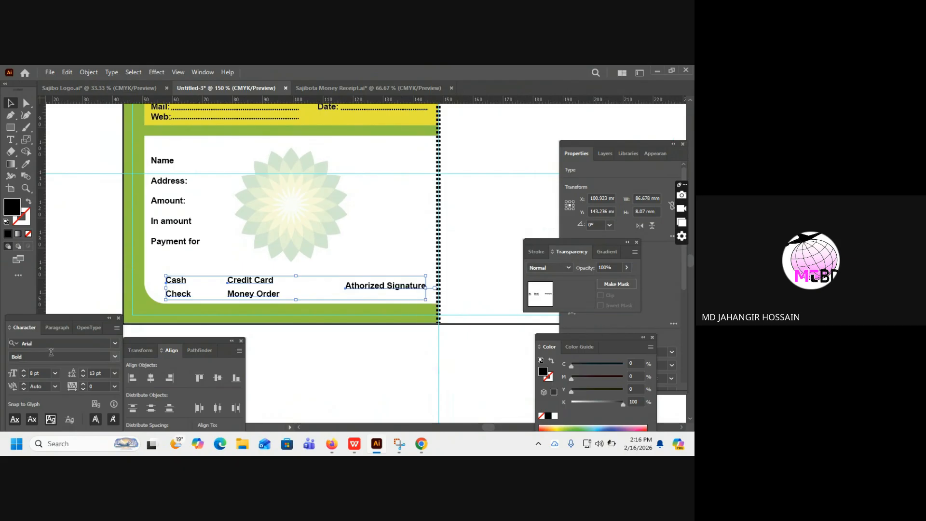
click(363, 363)
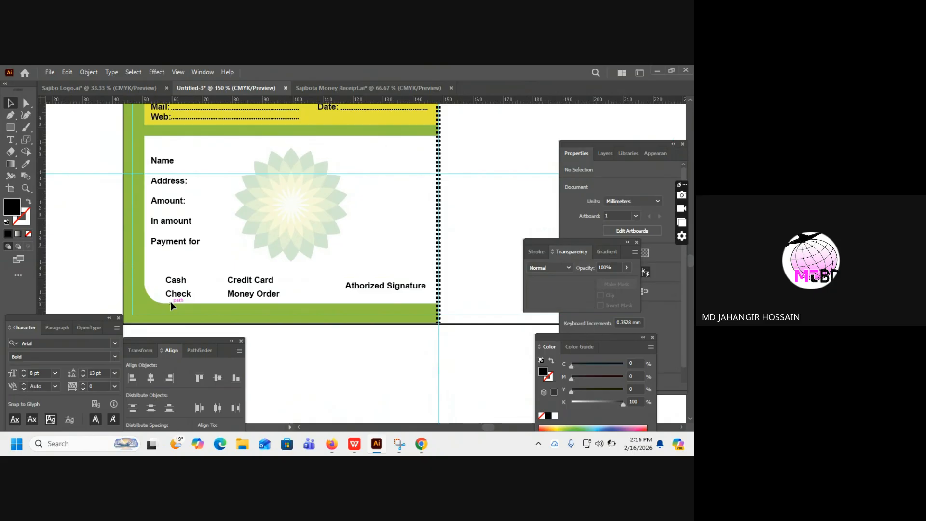
Step: Draw a checkbox square of about 1.9 mm just in front of the Cash label
drag(241, 215, 356, 198)
click(10, 128)
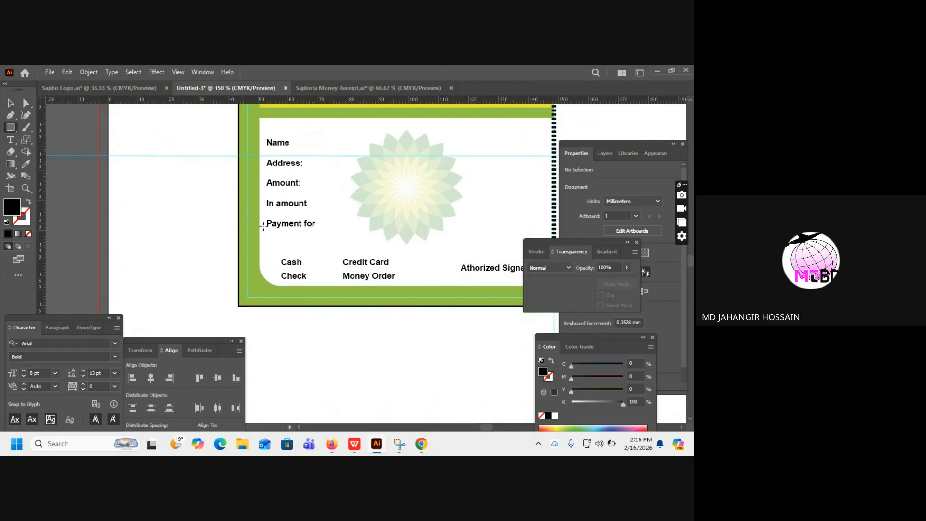
ctrl+click(327, 235)
ctrl+click(349, 276)
drag(355, 289, 340, 249)
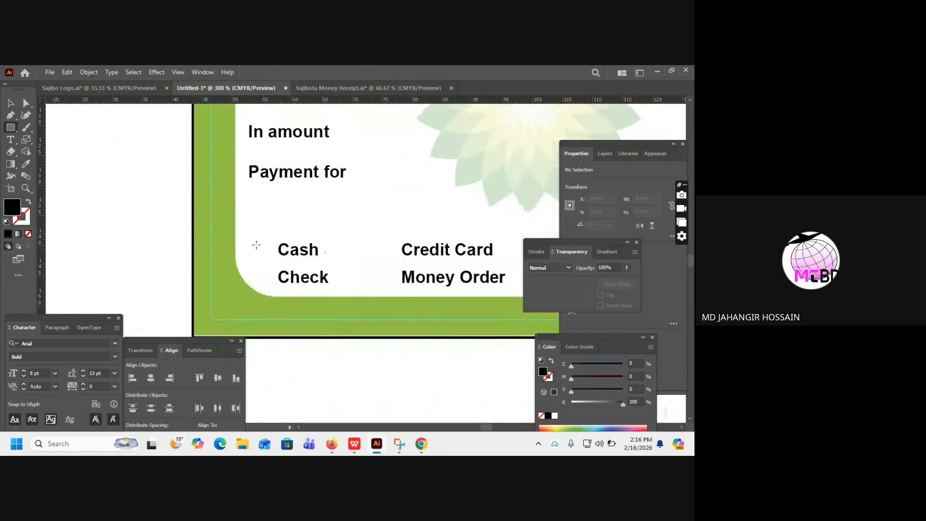
drag(259, 242, 272, 256)
click(11, 104)
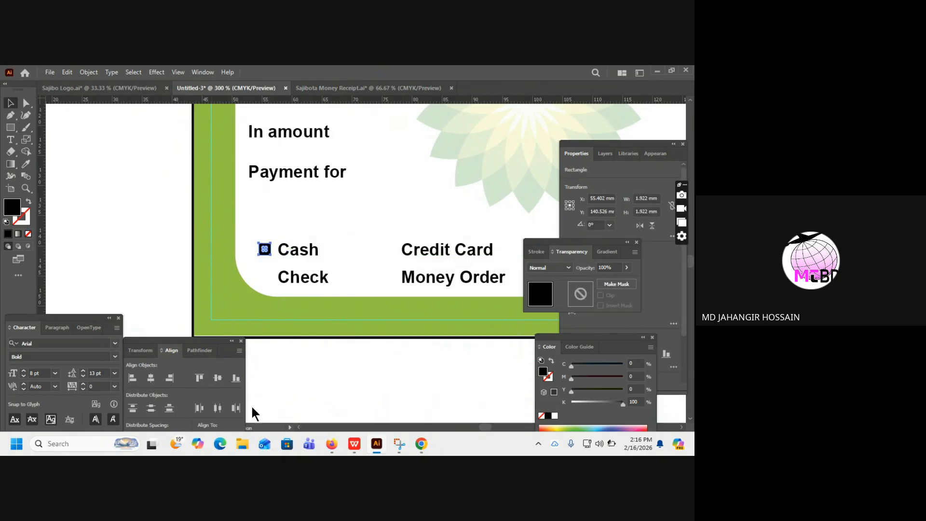
Step: Fill the checkbox square beside Cash with the yellow sampled from the swatch square outside the artboard
ctrl+alt+click(248, 252)
ctrl+alt+click(249, 251)
drag(264, 206, 246, 295)
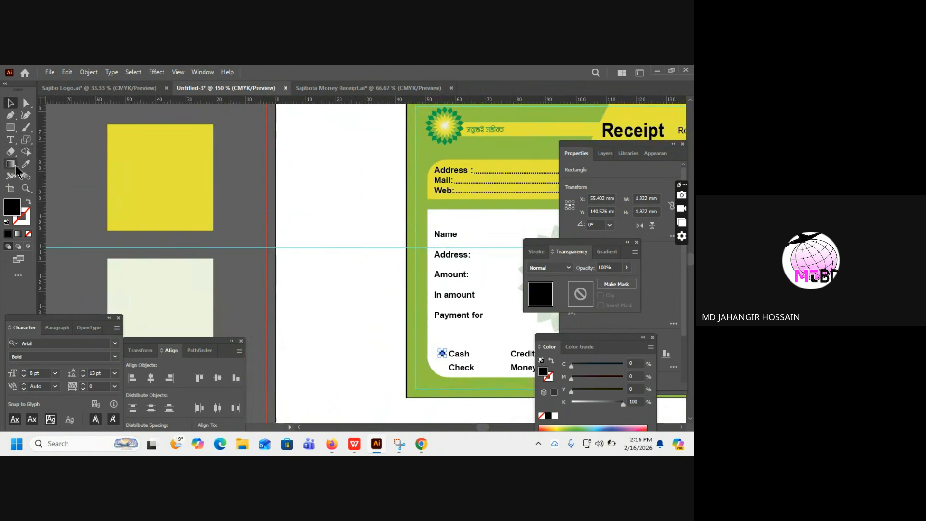
click(25, 166)
click(192, 167)
click(10, 104)
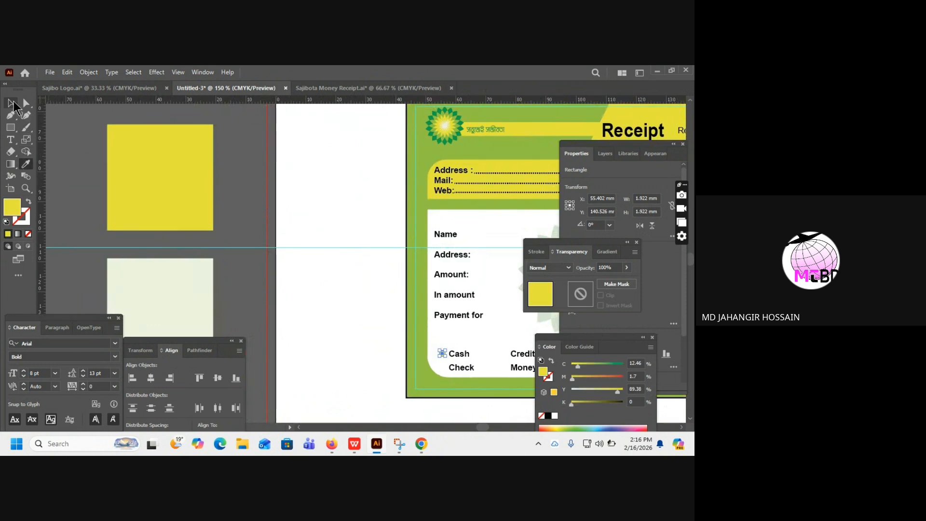
drag(444, 354, 293, 252)
click(325, 346)
scroll(333, 258, up, 2)
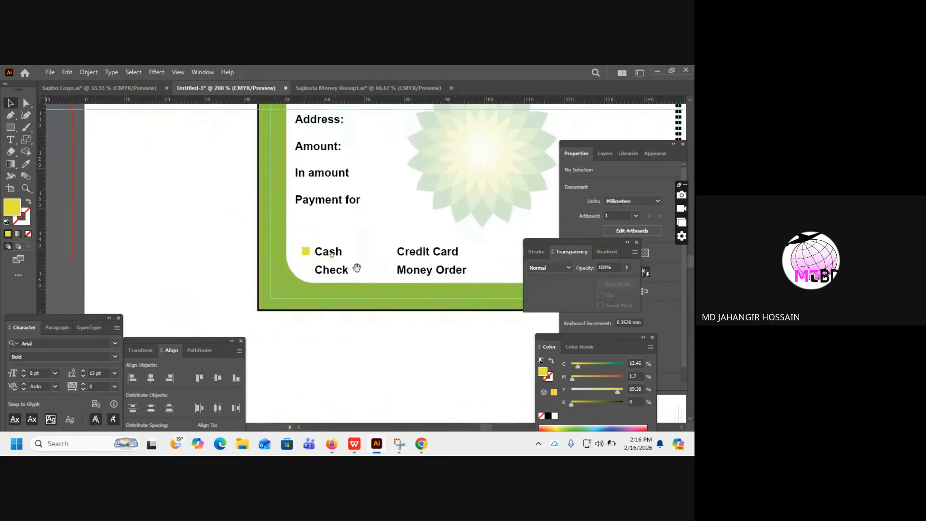
Step: Copy the yellow checkbox square beside Cash to the front of the Check, Credit Card and Money Order labels
scroll(329, 254, up, 1)
click(297, 257)
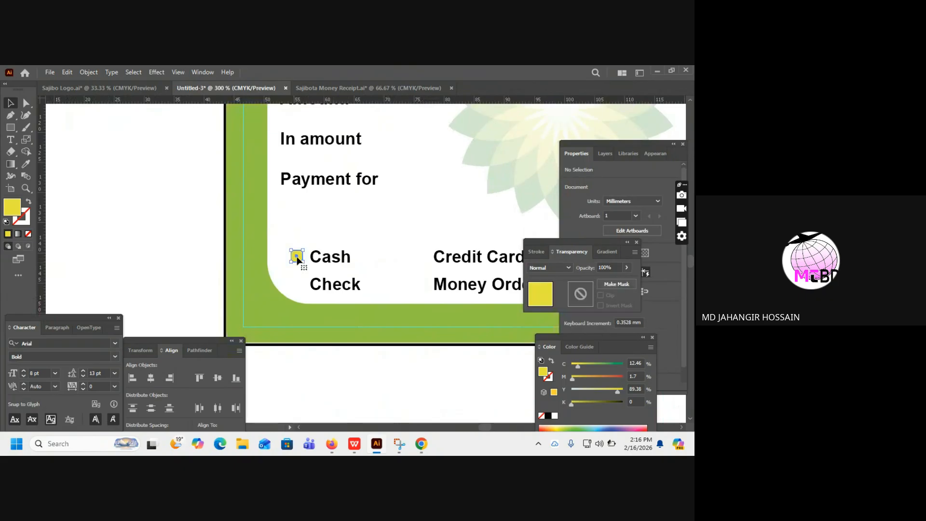
drag(296, 259, 421, 282)
shift+click(297, 256)
click(377, 225)
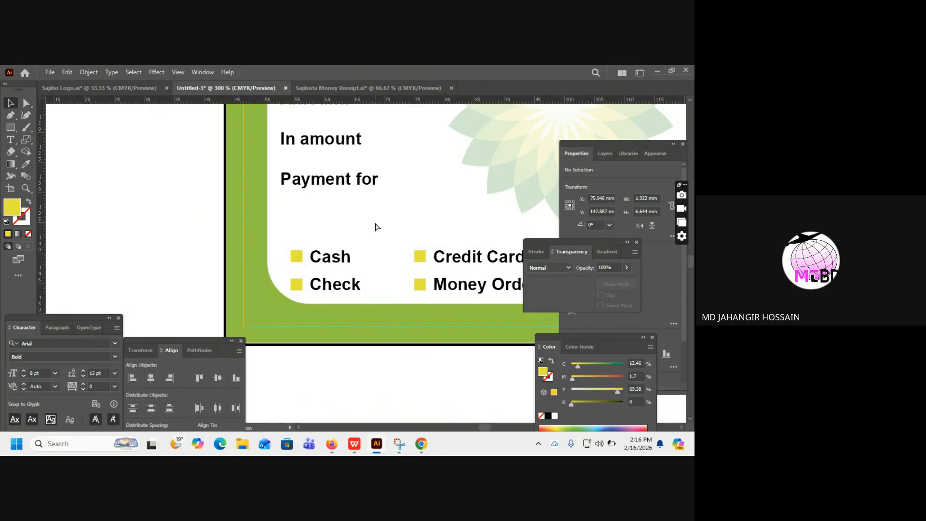
Step: Draw a horizontal line about 83.2 mm long from just after the Name label to near the dashed divider
scroll(375, 222, down, 2)
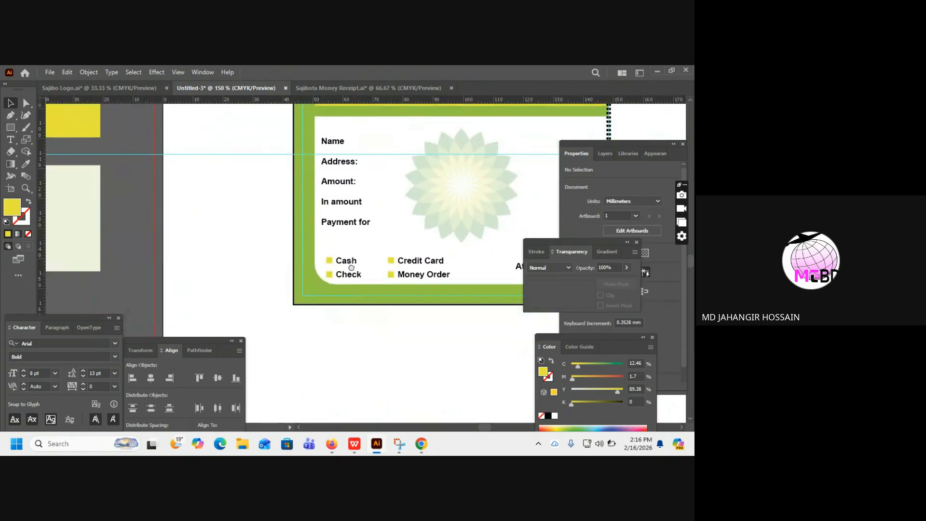
scroll(346, 268, up, 3)
scroll(346, 269, right, 2)
scroll(347, 269, up, 1)
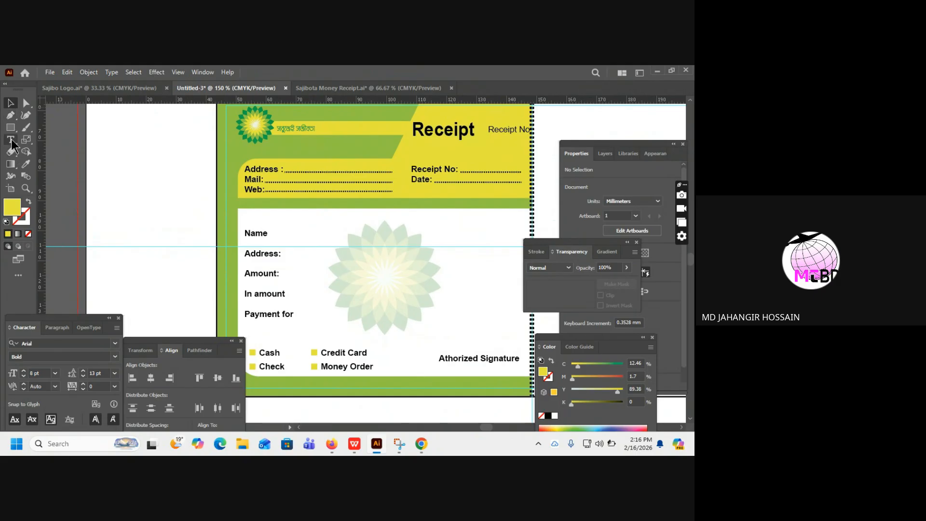
drag(10, 127, 56, 176)
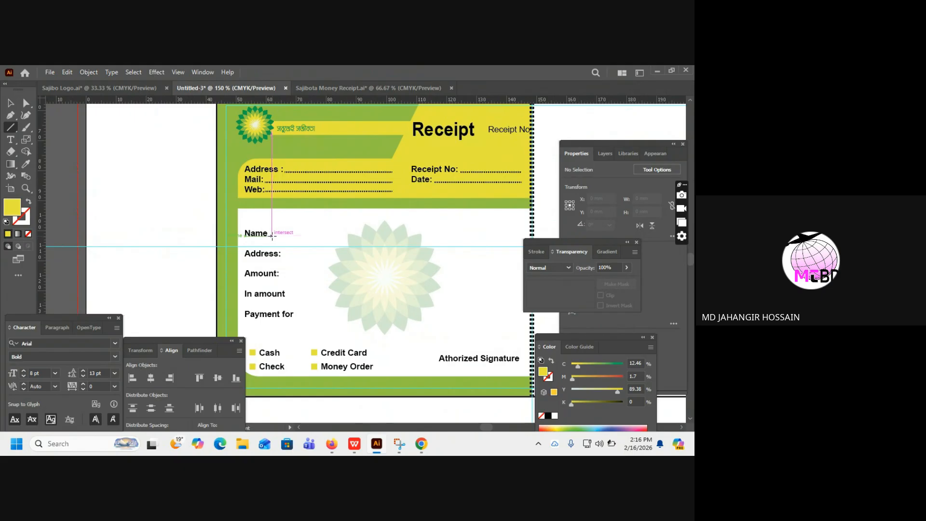
drag(272, 237, 522, 266)
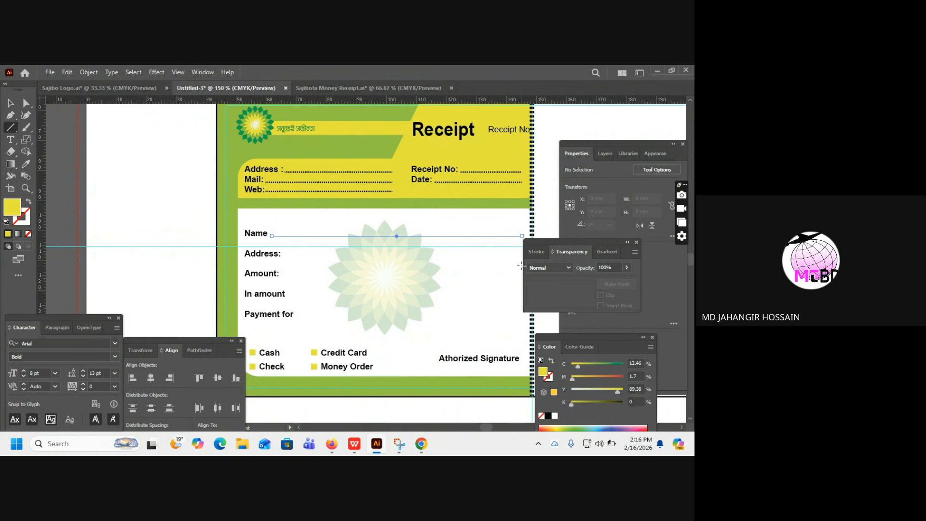
Step: Give the line beside Name no fill and a black 1 pt dashed stroke with 1 pt dashes
click(27, 220)
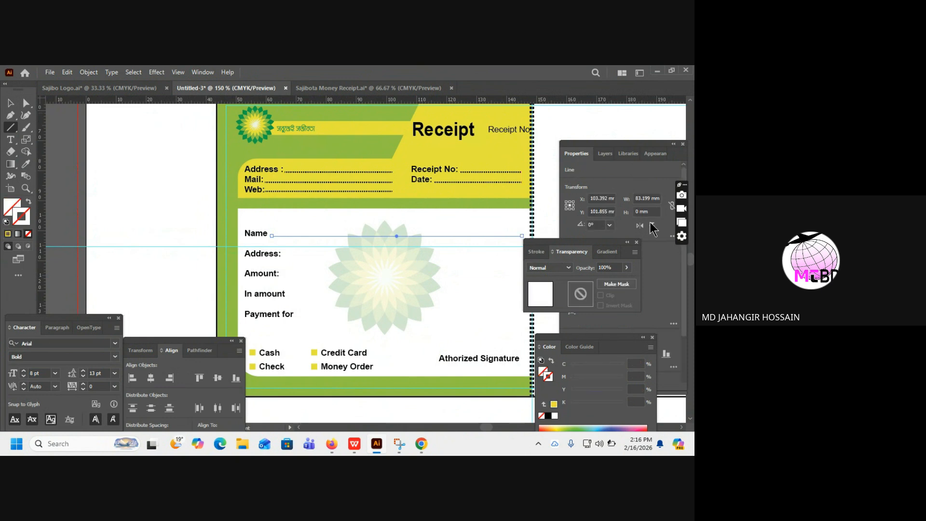
click(548, 416)
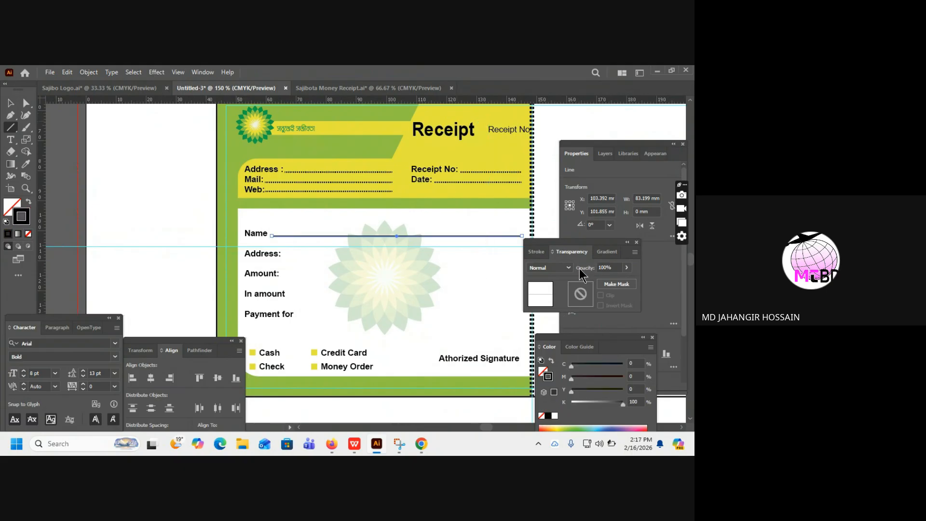
click(534, 253)
click(531, 325)
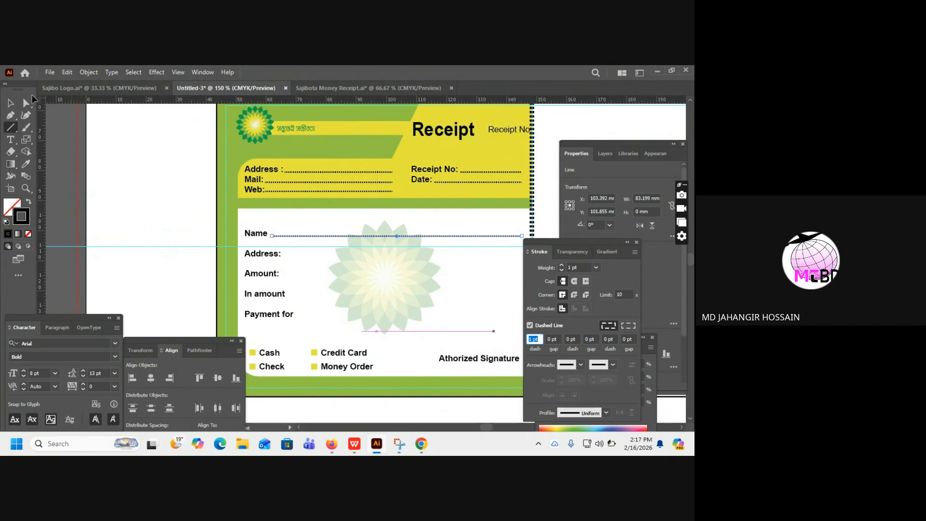
click(9, 102)
click(386, 246)
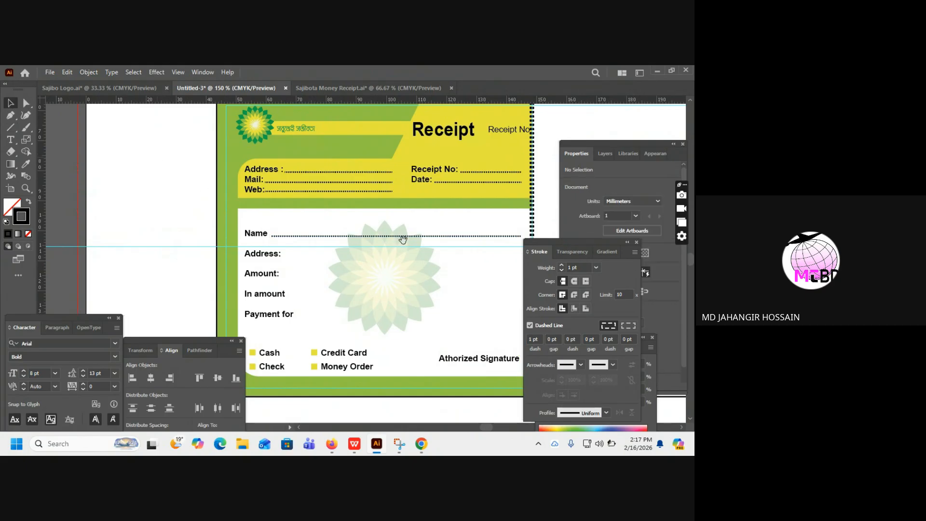
Step: Shift the Name line about 2 mm right and 0.4 mm down, and copy it straight down to the Address row
drag(342, 200, 324, 188)
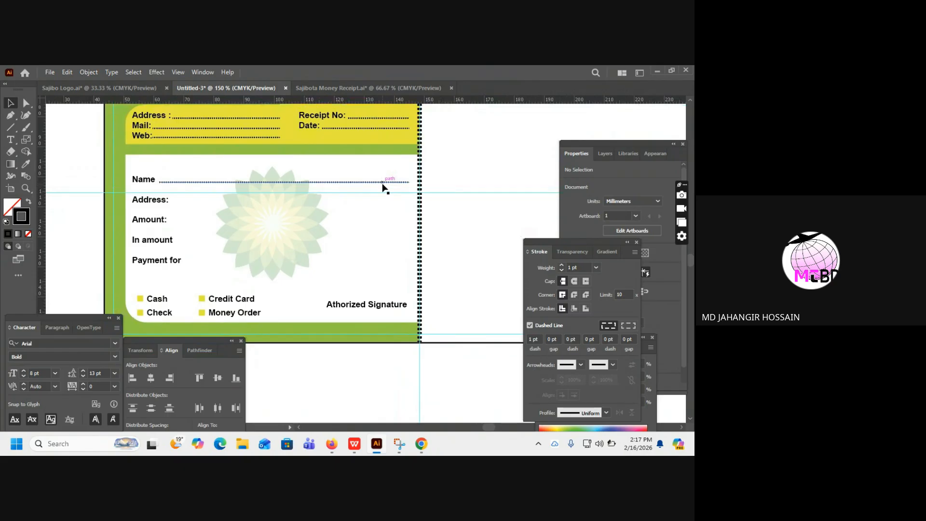
click(383, 187)
key(ctrl+plus)
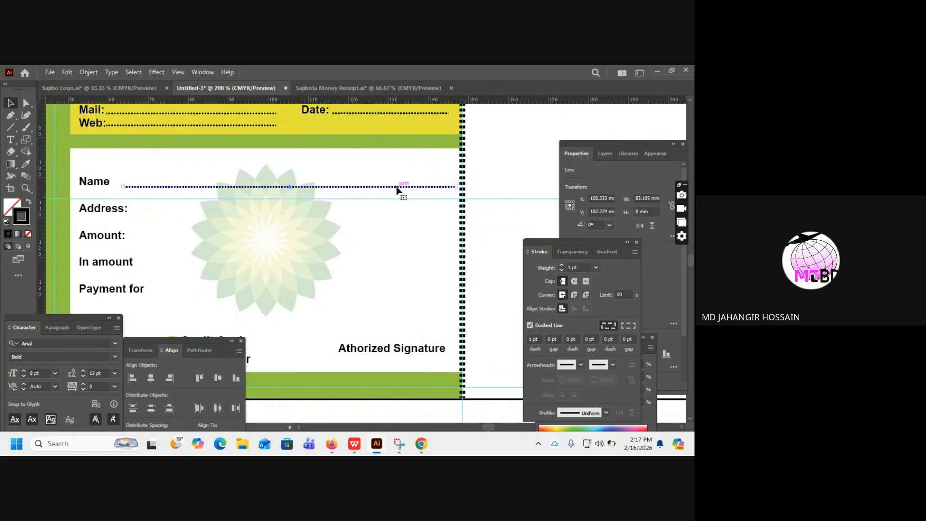
drag(397, 190, 399, 214)
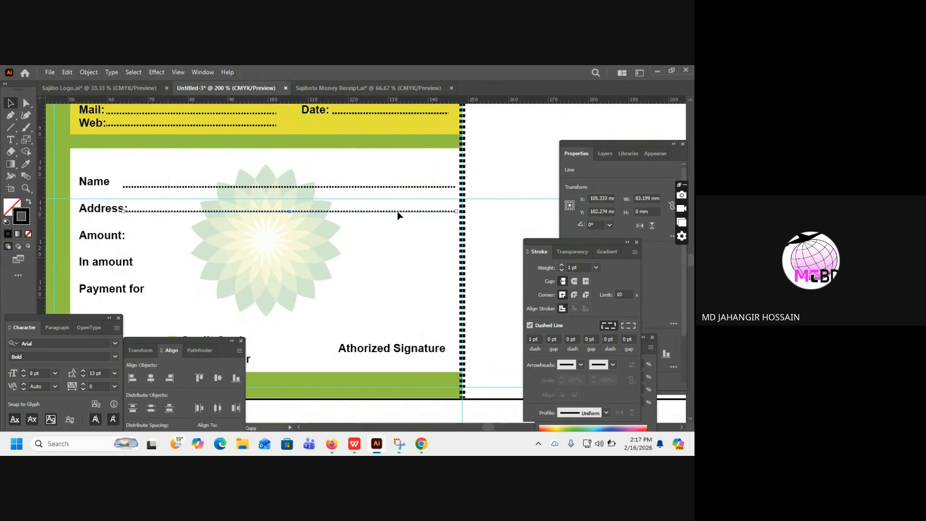
click(504, 163)
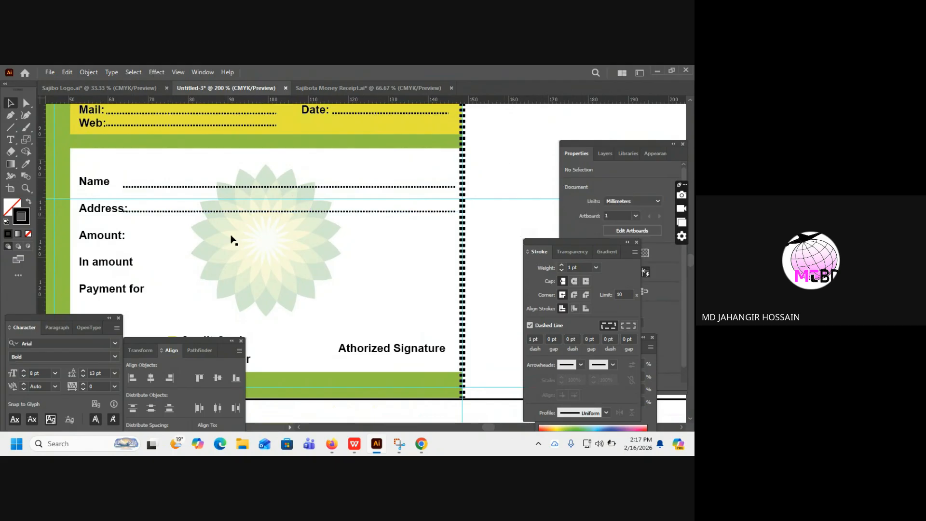
Step: Shorten the Address line to about 81.5 mm so it starts just after the Address label's colon
click(126, 211)
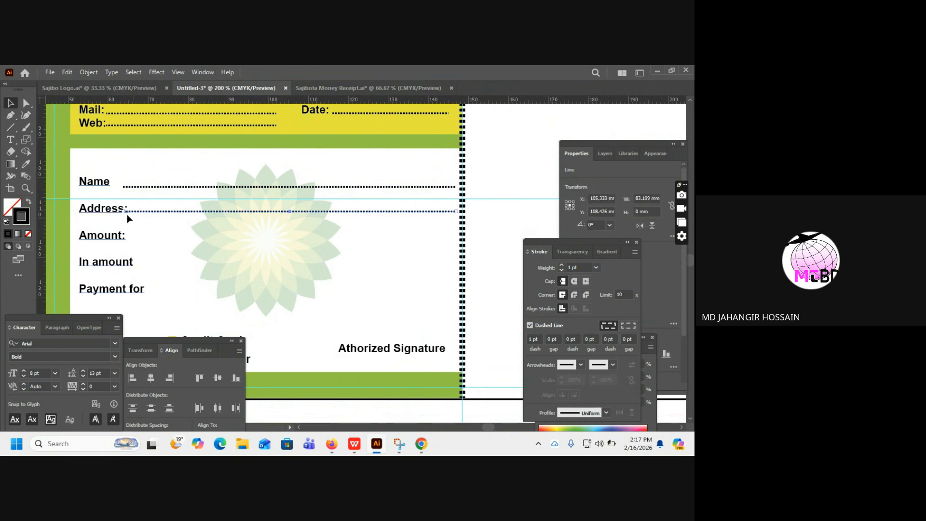
click(499, 222)
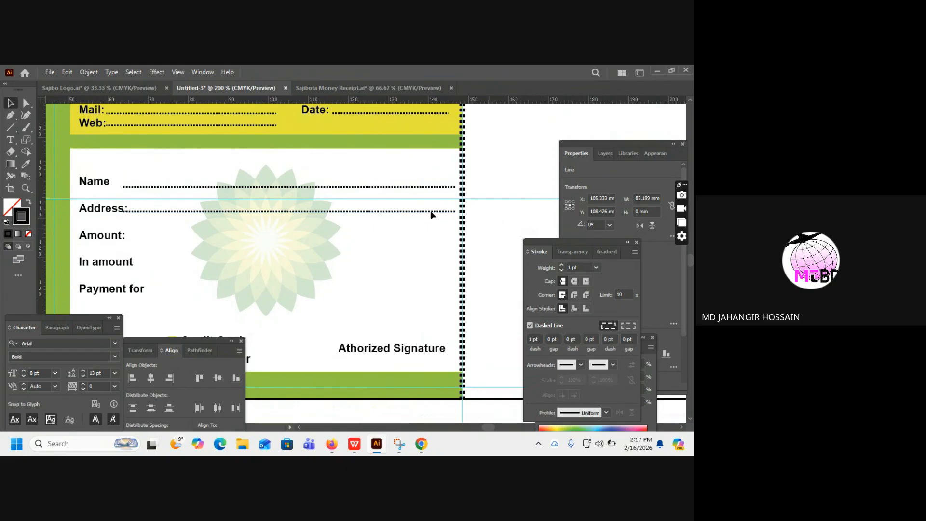
click(431, 211)
drag(124, 210, 129, 213)
click(487, 237)
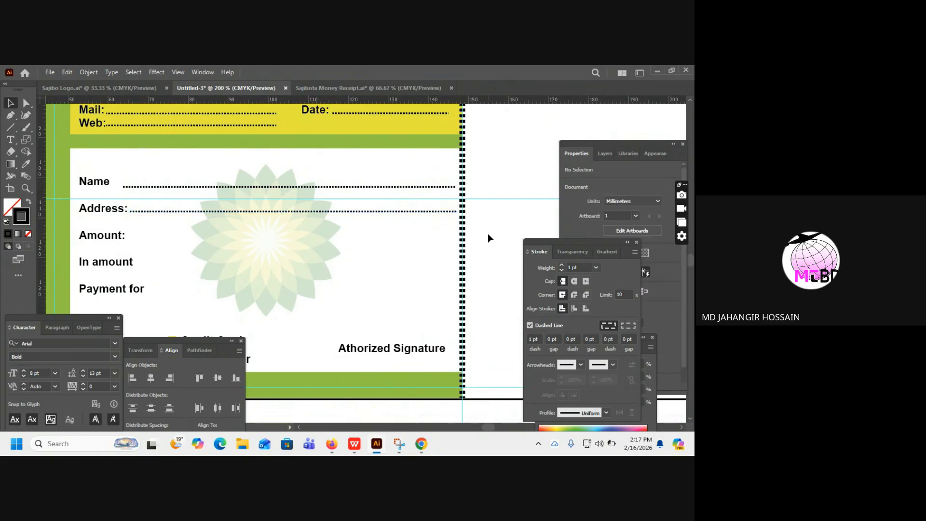
Step: Copy the Address line to the Amount, In amount and Payment for rows, shortening the last two to start after their labels
key(ctrl+minus)
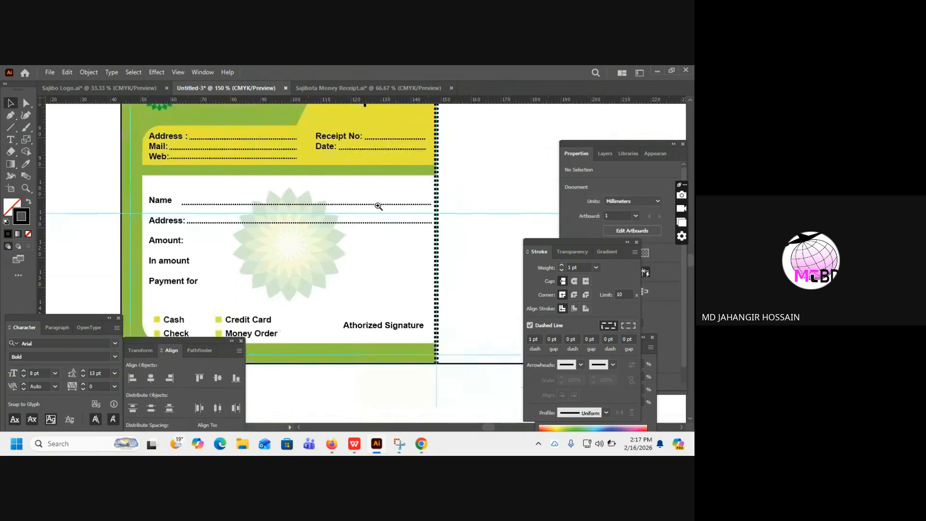
ctrl+click(300, 237)
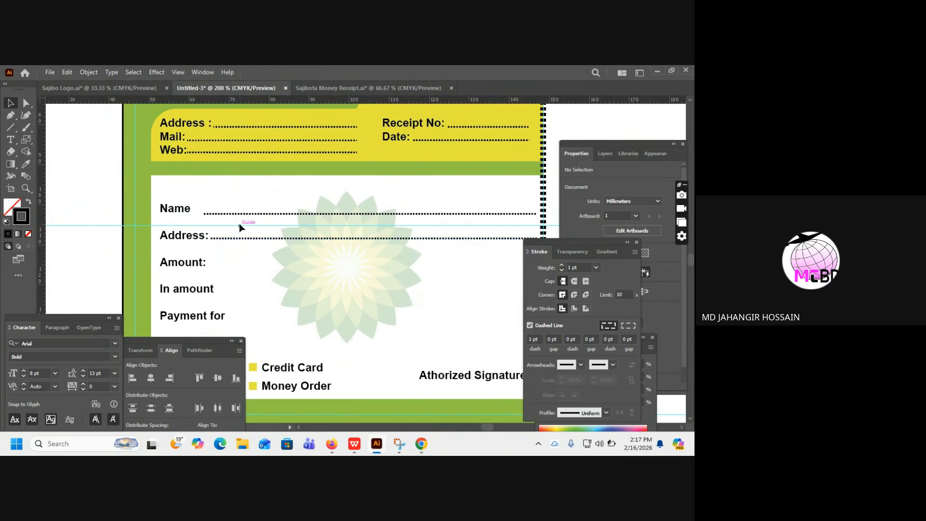
key(ctrl+minus)
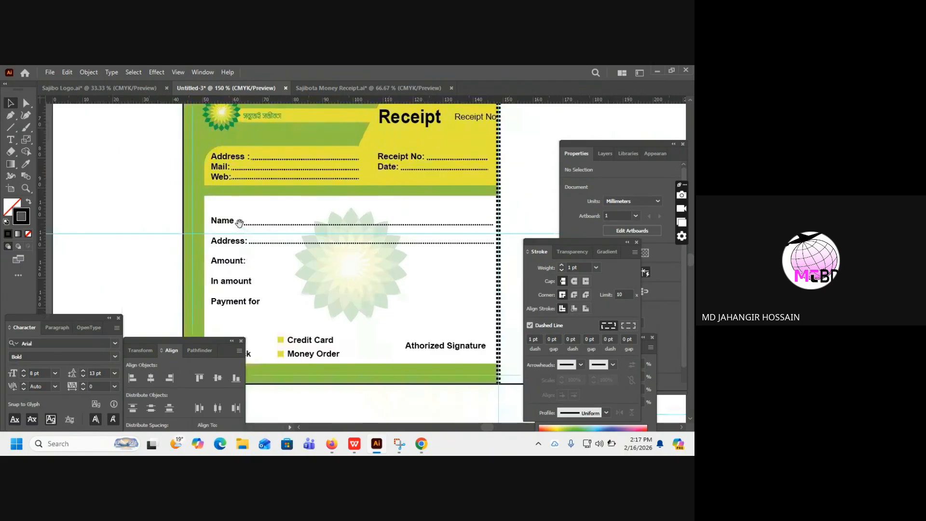
drag(310, 251, 259, 250)
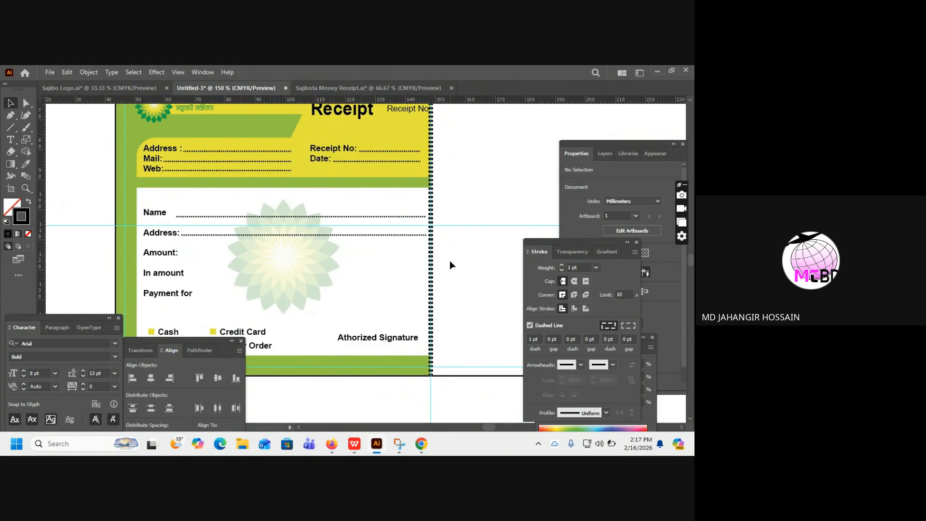
ctrl+click(357, 249)
drag(379, 274, 460, 202)
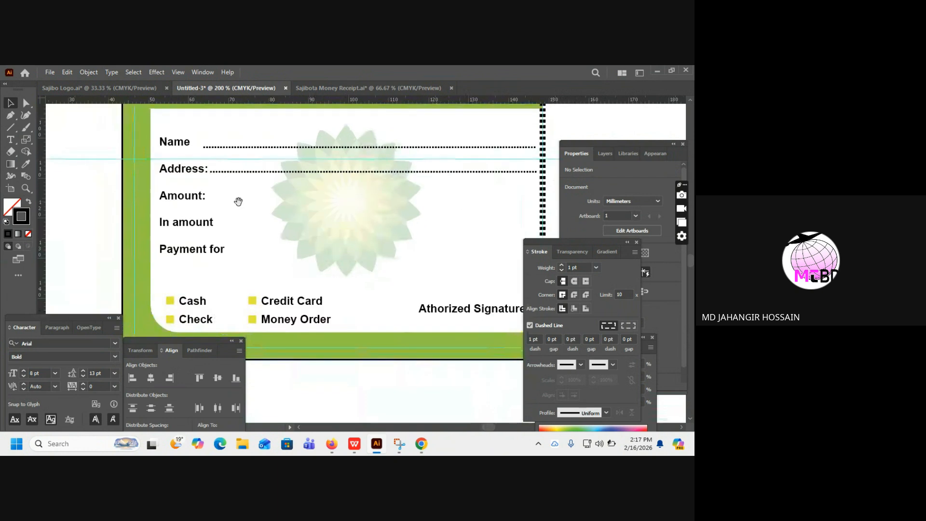
click(231, 172)
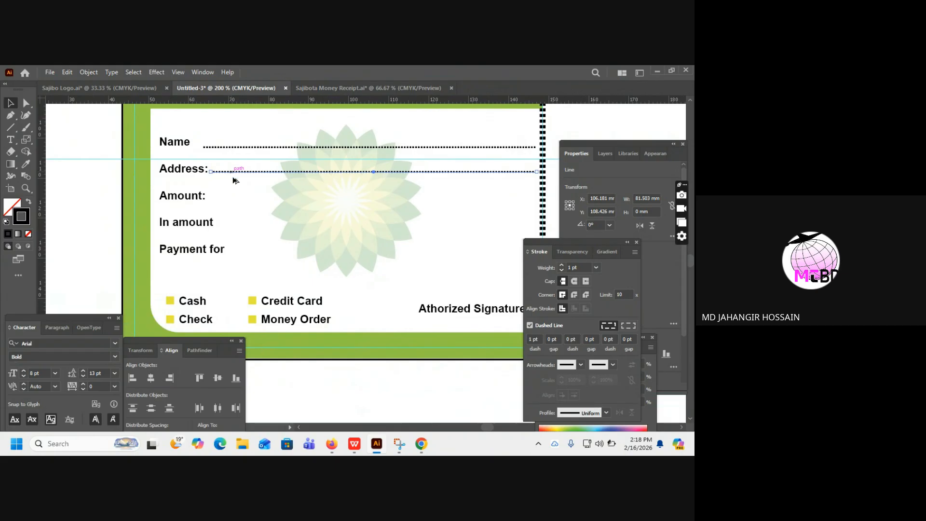
drag(232, 172, 224, 253)
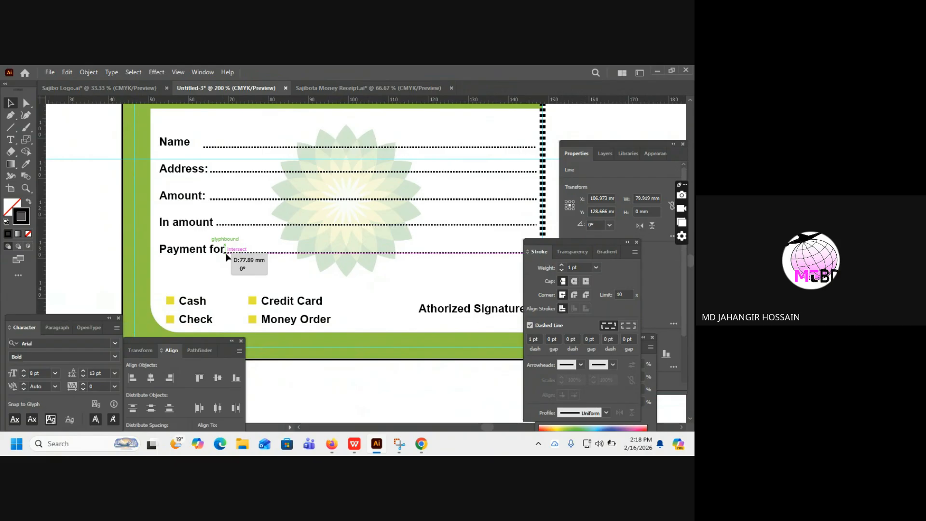
drag(226, 254, 227, 254)
click(223, 270)
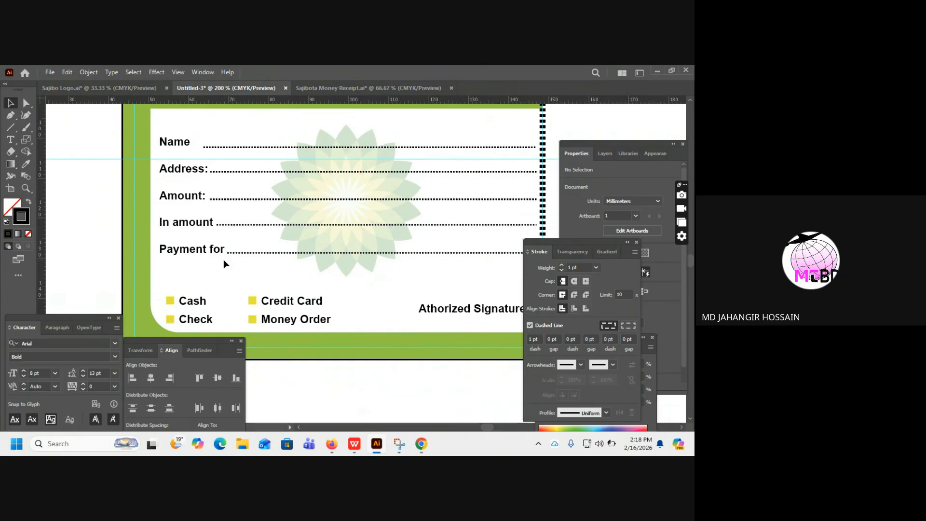
Step: Draw a dotted horizontal signature line about 34.4 mm long just above the Athorized Signature label
key(ctrl+1)
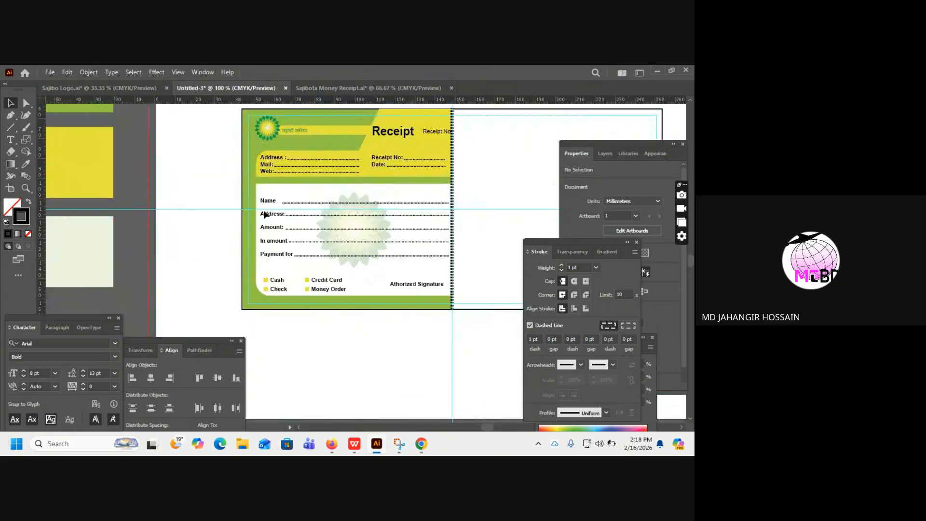
drag(458, 217, 380, 213)
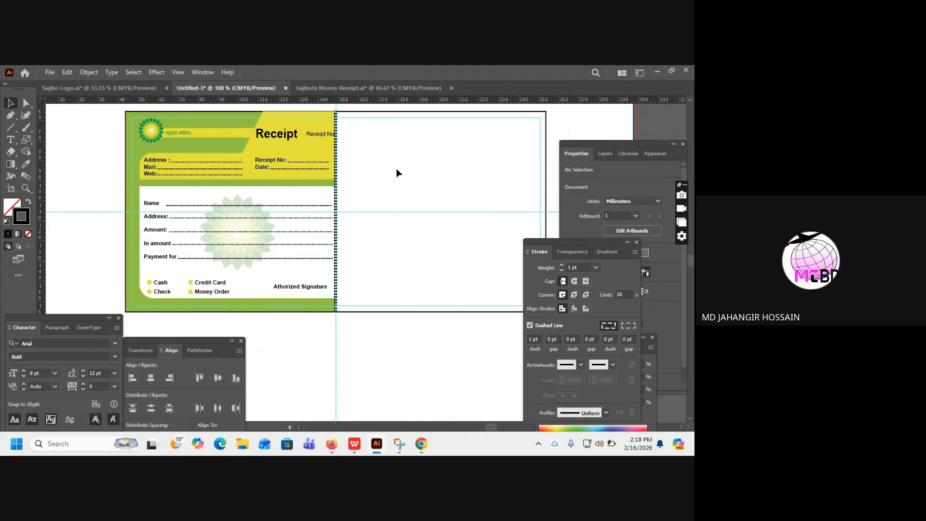
ctrl+click(381, 194)
drag(326, 363, 373, 246)
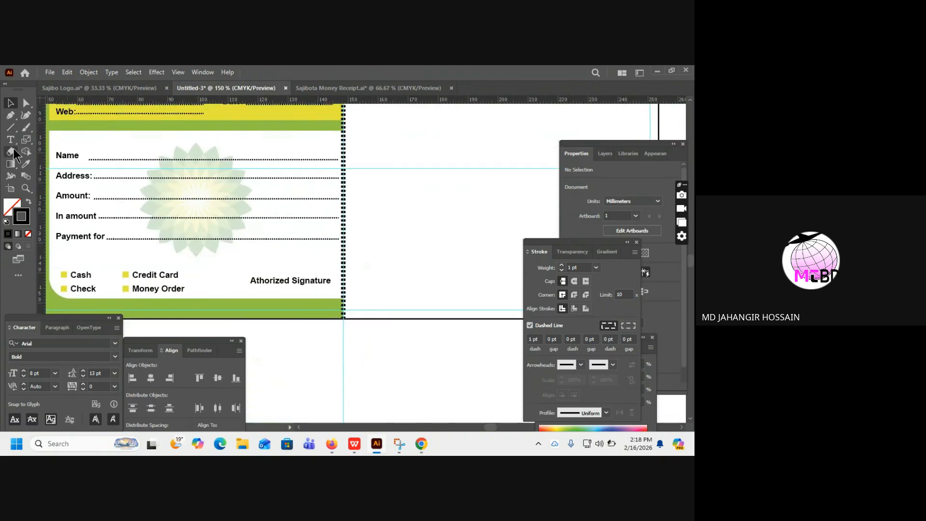
click(11, 127)
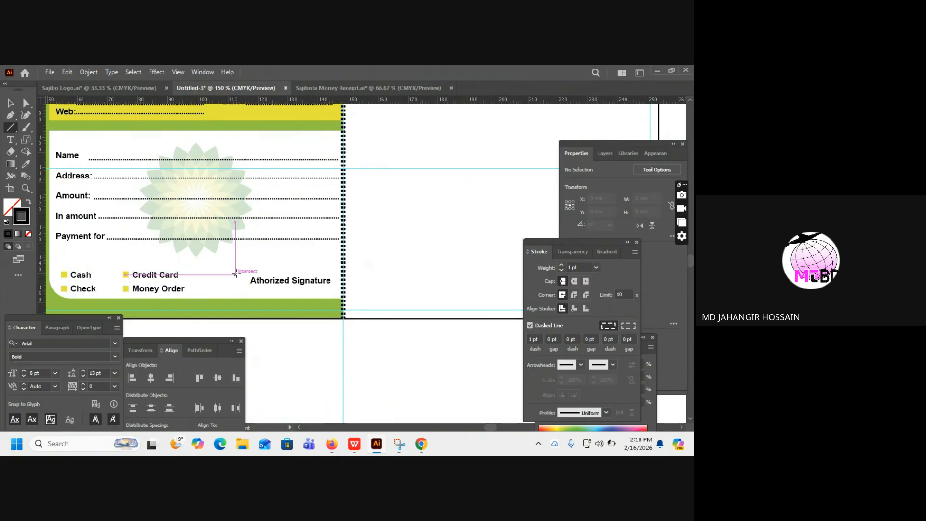
mouse_move(235, 275)
mouse_down()
mouse_move(339, 274)
mouse_move(337, 285)
mouse_up()
key(v)
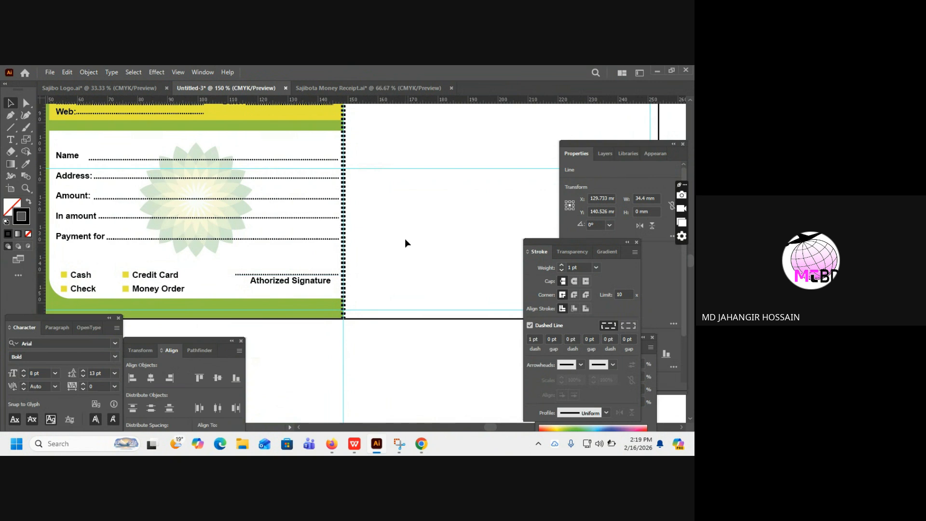
click(404, 239)
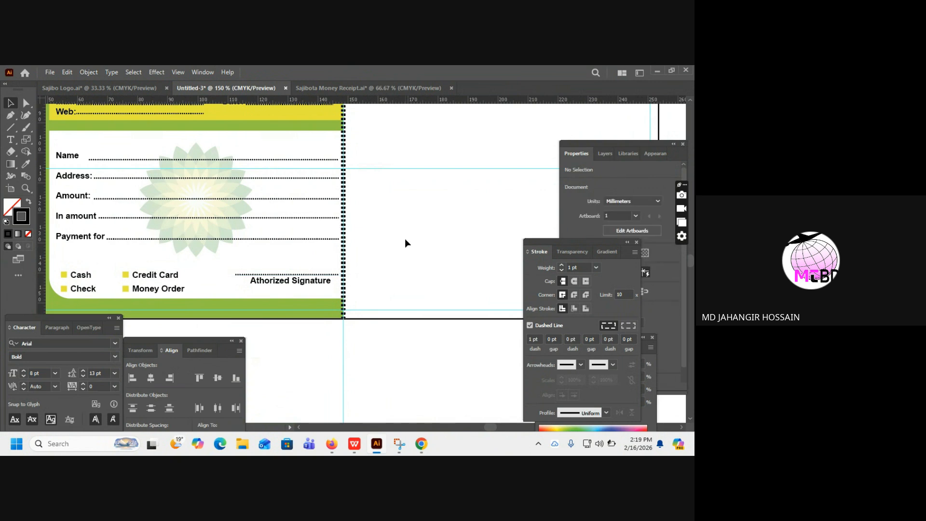
Step: Try to save the receipt document as Money Receipt in the IT Queens folder on the Desktop
key(ctrl+minus)
key(ctrl+minus)
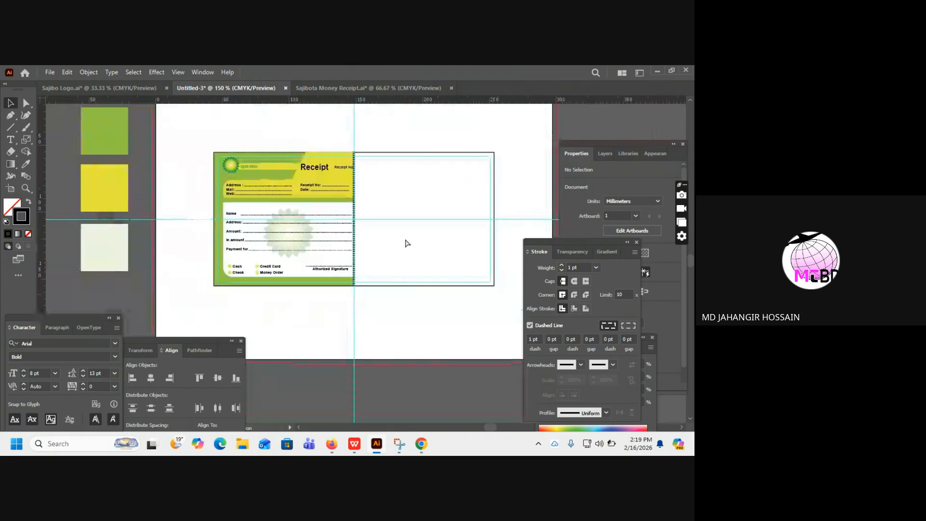
click(404, 203)
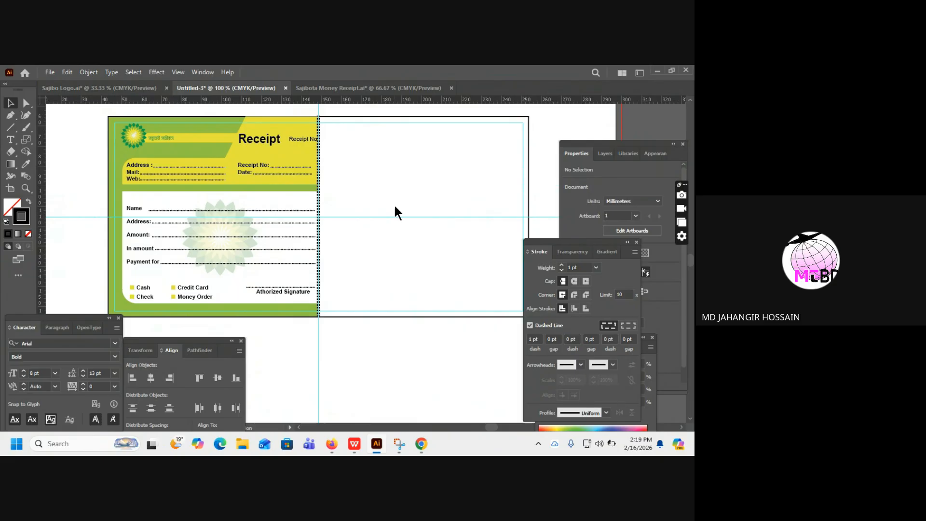
key(ctrl+s)
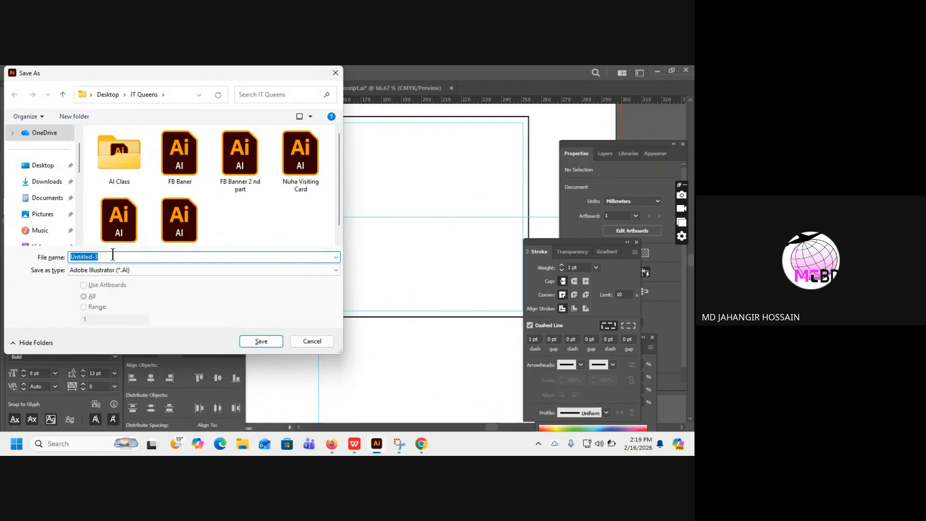
drag(70, 76, 238, 151)
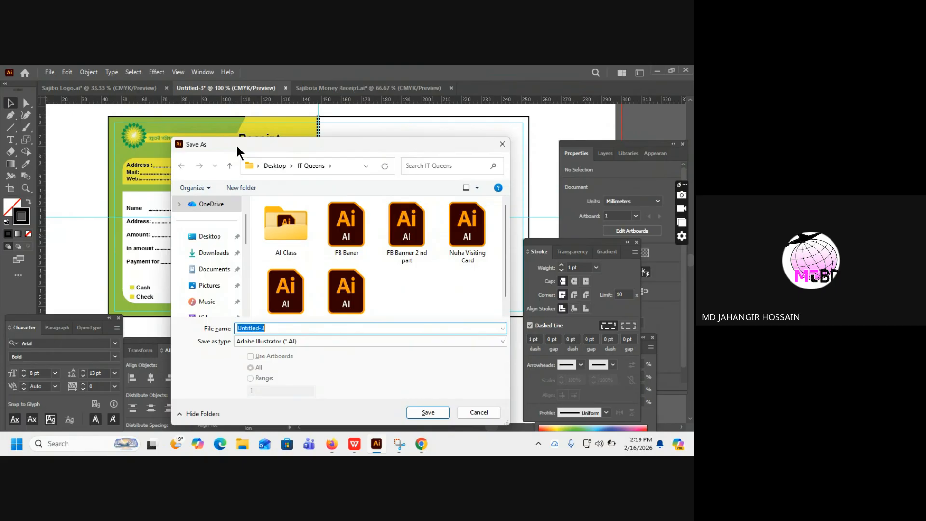
text(Money Receipt)
click(432, 413)
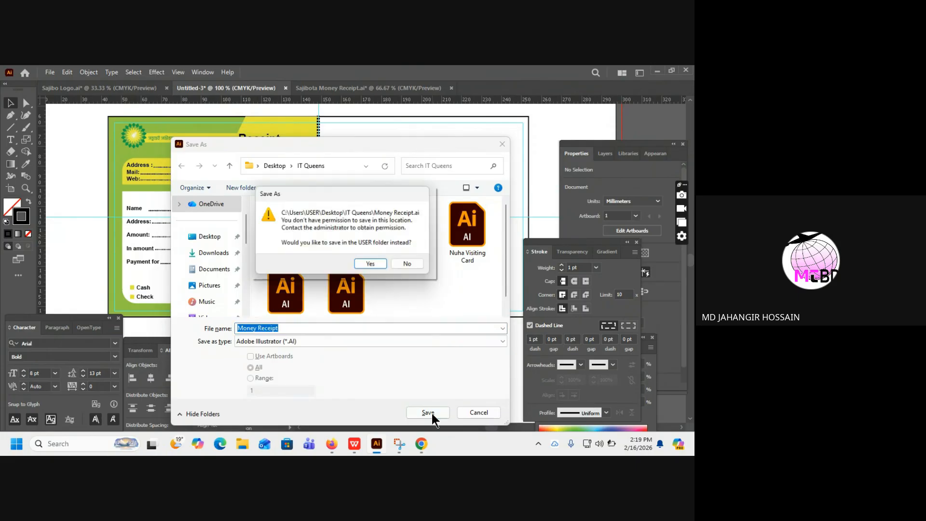
click(408, 265)
Step: Try to save the document as Money Receipt Sojibota in the IT Queens folder, and abandon the save
double_click(286, 328)
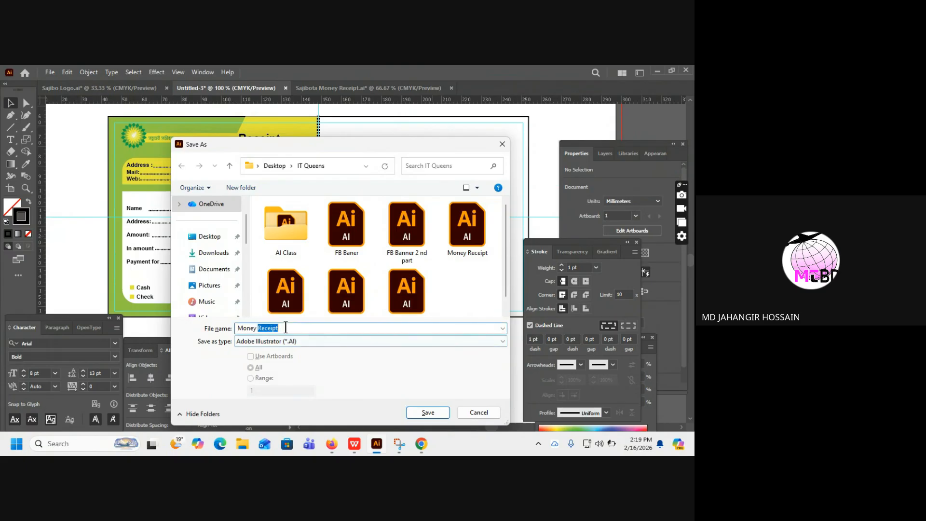
key(Right)
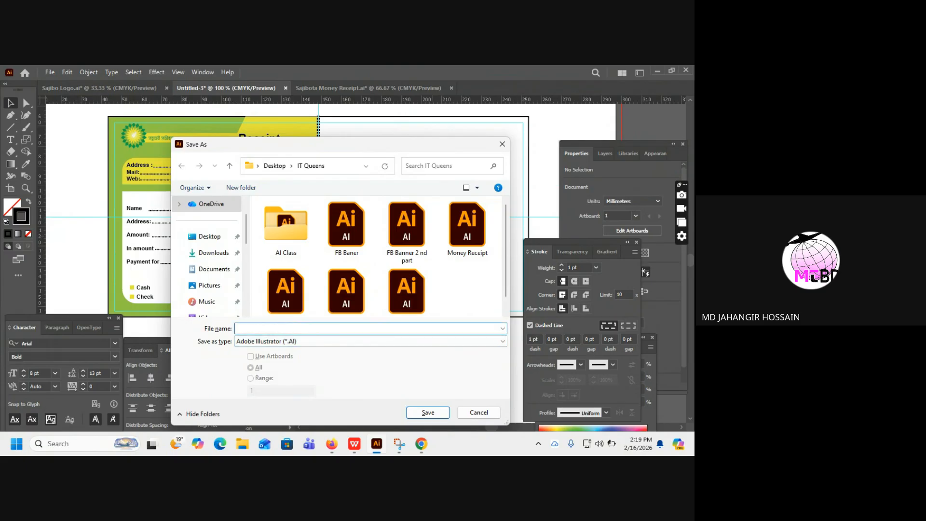
text(Sojibota)
click(440, 411)
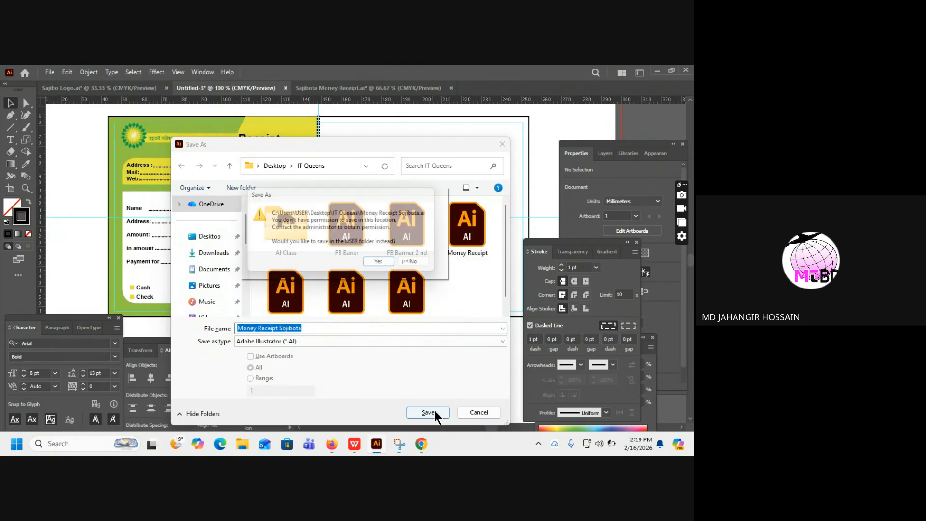
click(381, 263)
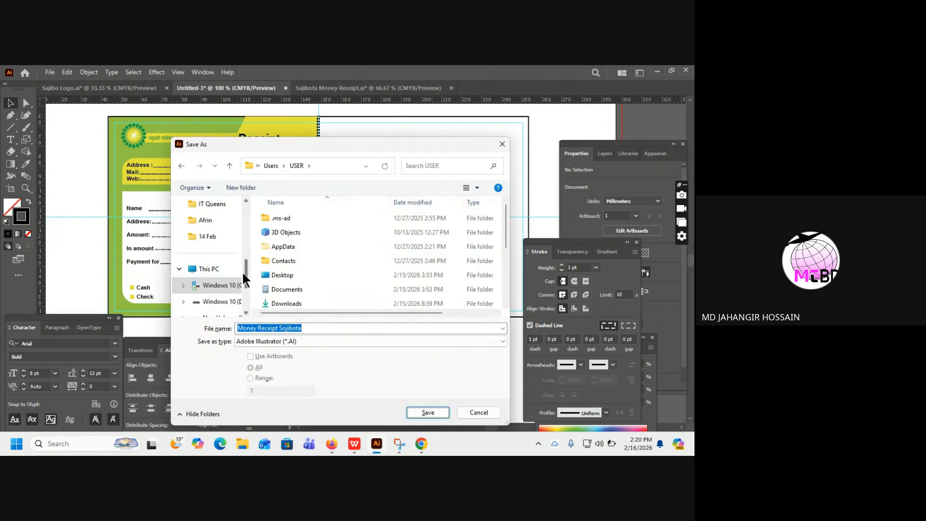
scroll(242, 271, up, 5)
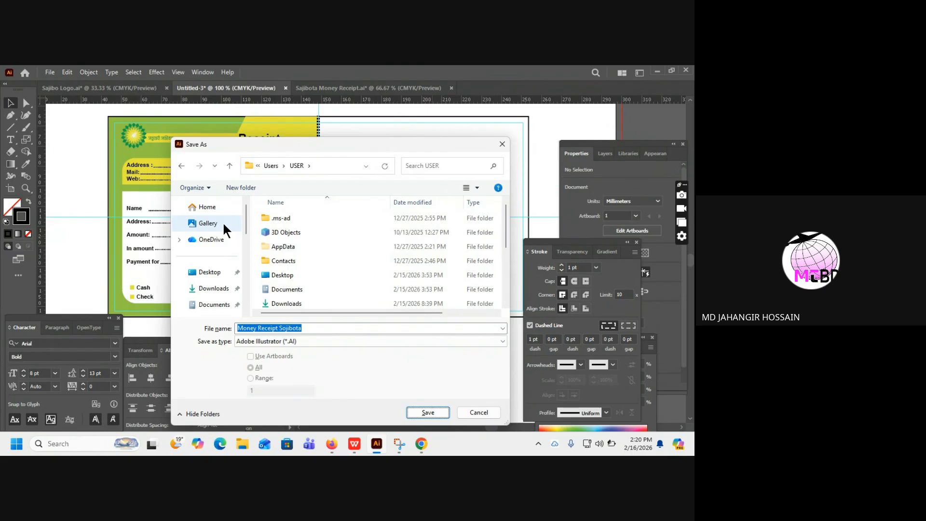
click(502, 144)
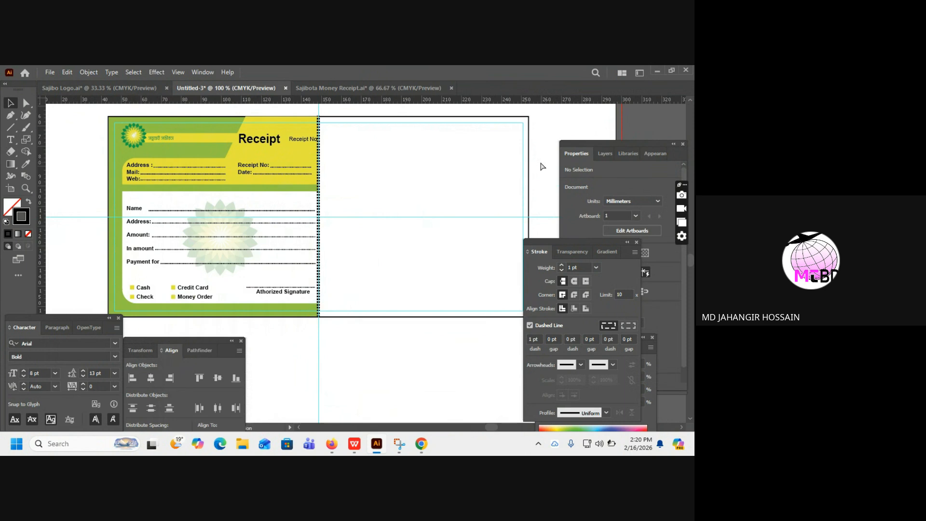
Step: Start saving the receipt document again with Mo as the file name
key(ctrl+minus)
key(ctrl+s)
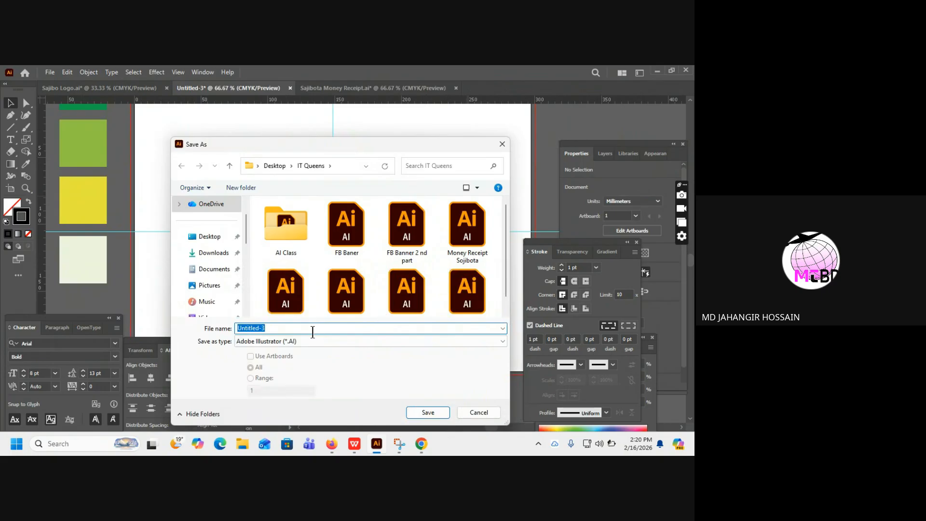
text(R)
key(BackSpace)
text(Mo)
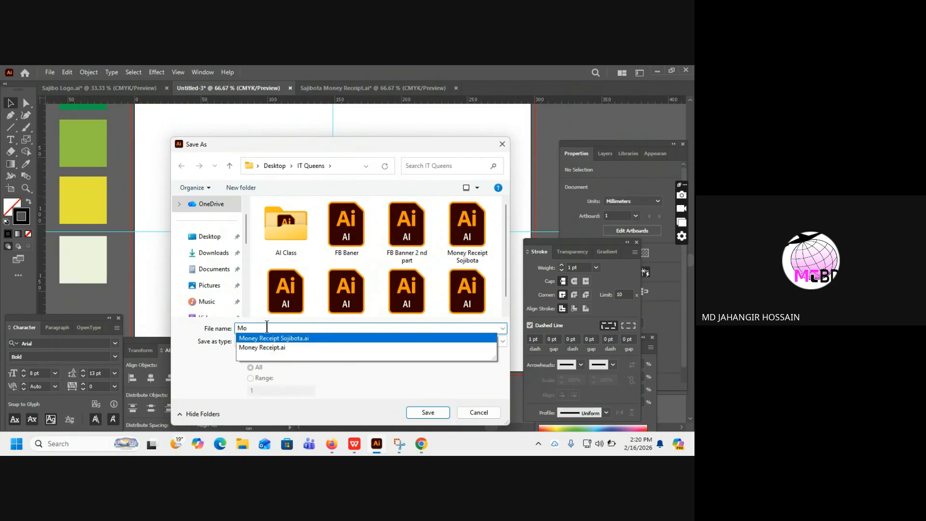
Step: Try to save the Mo file in the IT Queens folder and directly on the Desktop
click(391, 384)
click(430, 411)
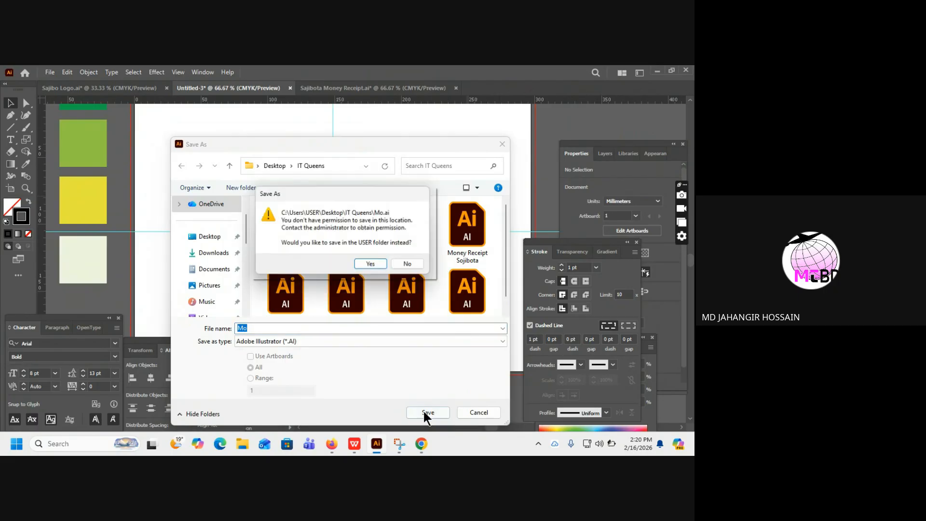
click(372, 264)
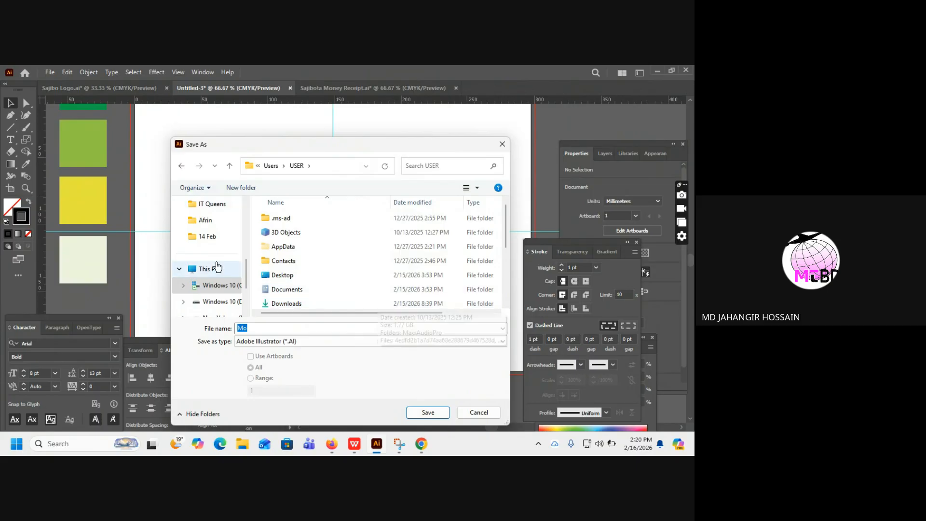
scroll(246, 273, up, 1)
scroll(245, 274, up, 3)
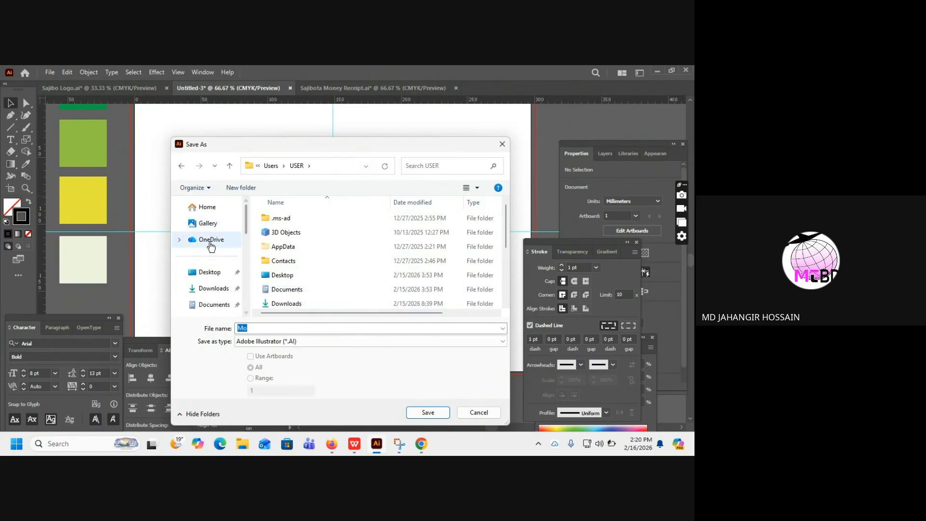
click(209, 271)
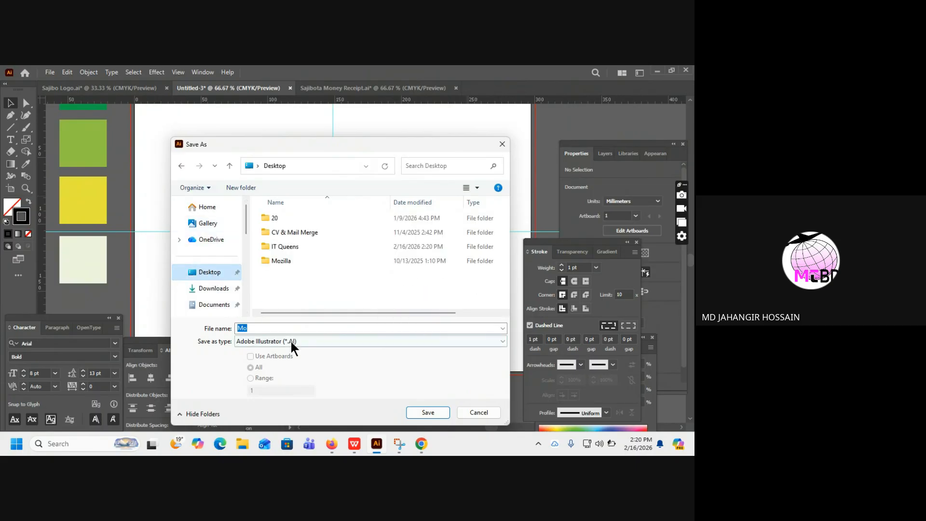
click(431, 407)
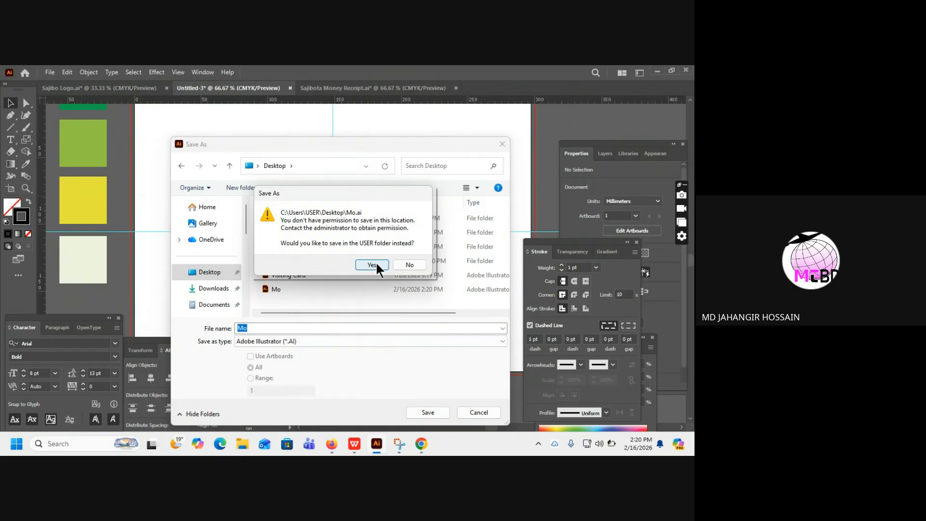
click(408, 265)
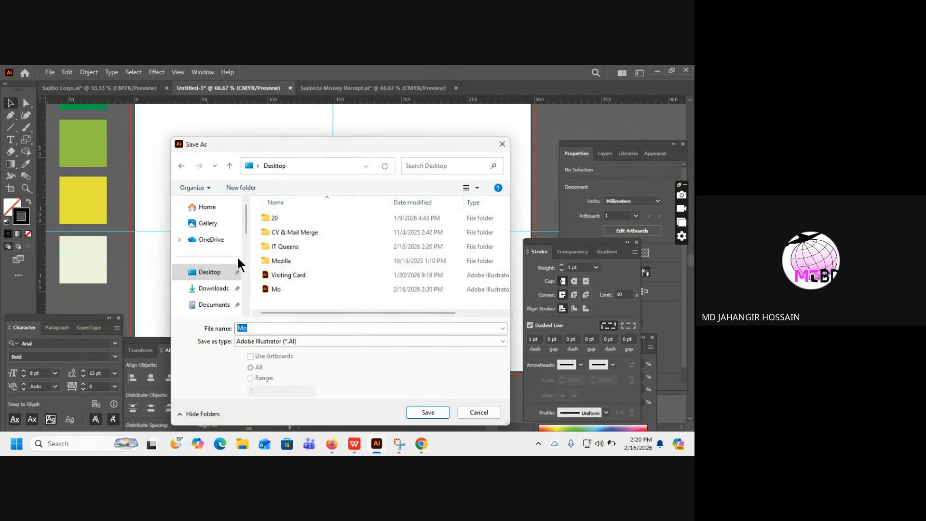
Step: Save the Mo file to the Windows 10 (D:) drive with the Illustrator 2020 options
drag(247, 222, 245, 292)
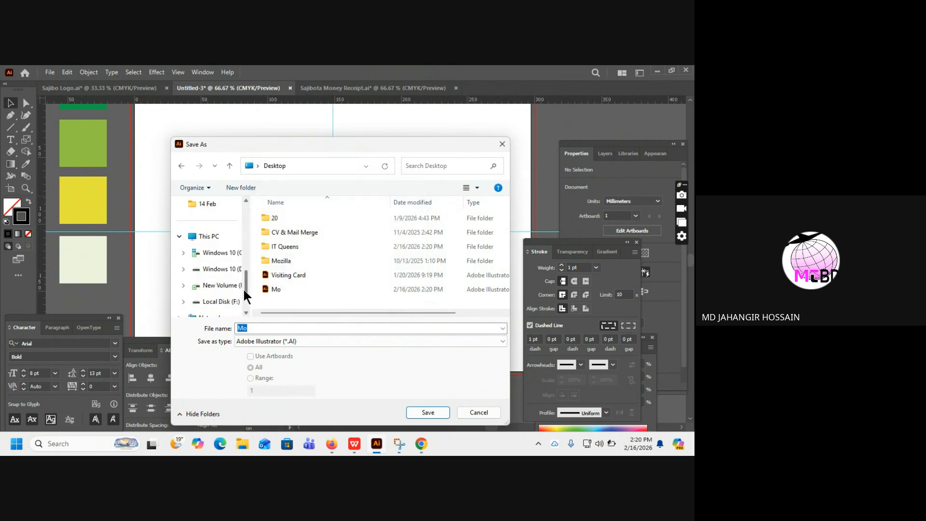
click(235, 270)
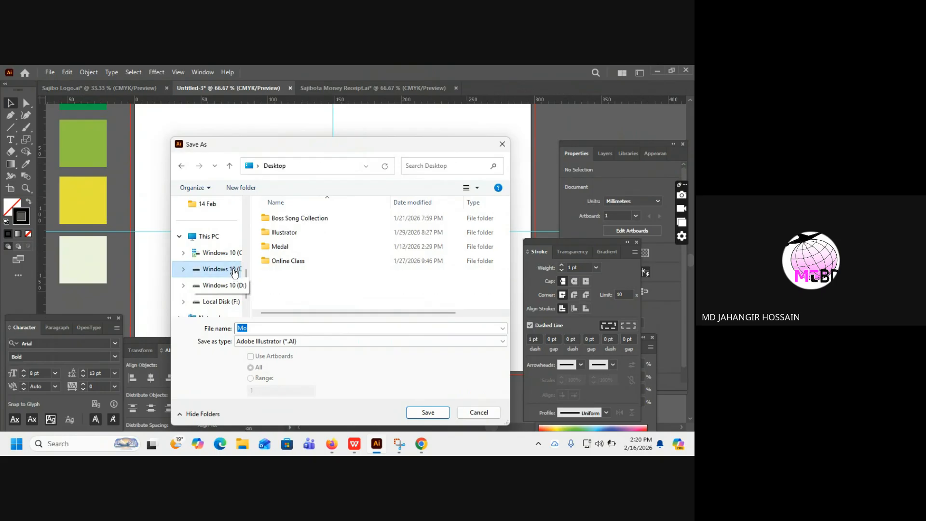
click(428, 414)
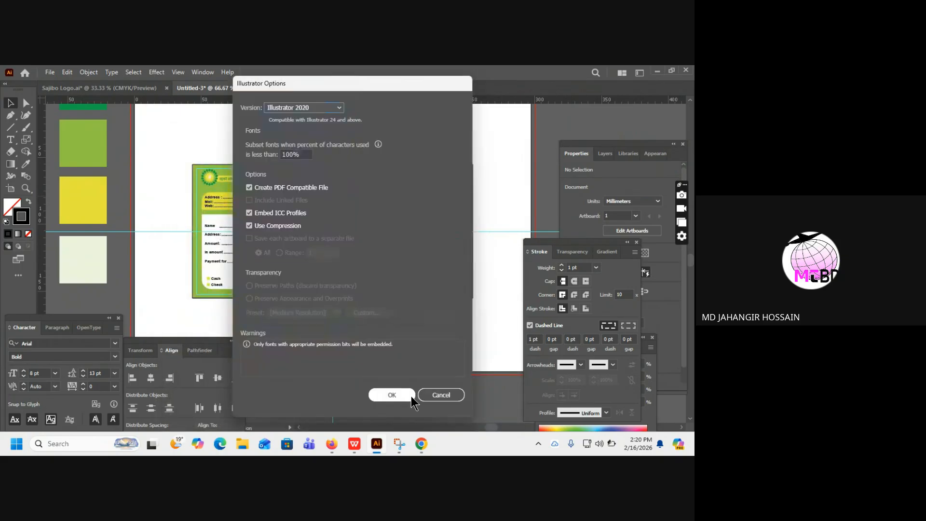
click(392, 394)
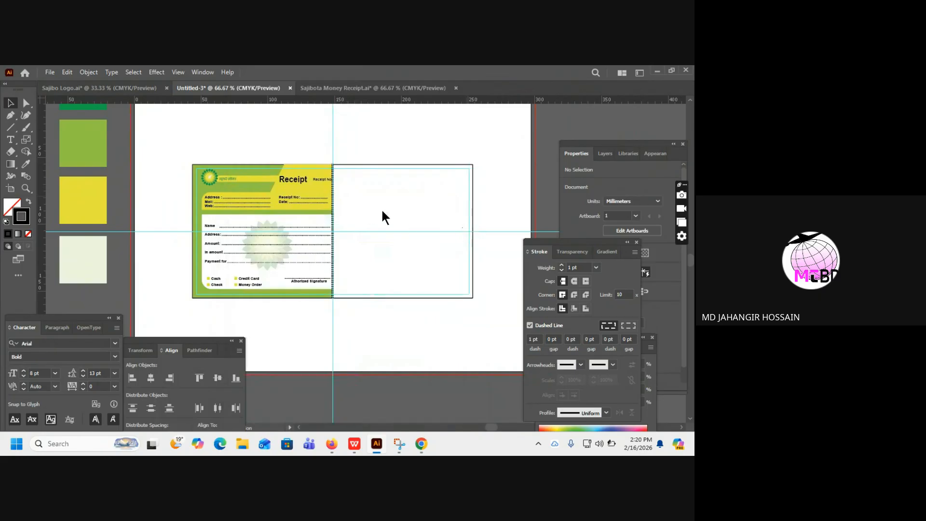
ctrl+click(374, 216)
drag(331, 261, 351, 197)
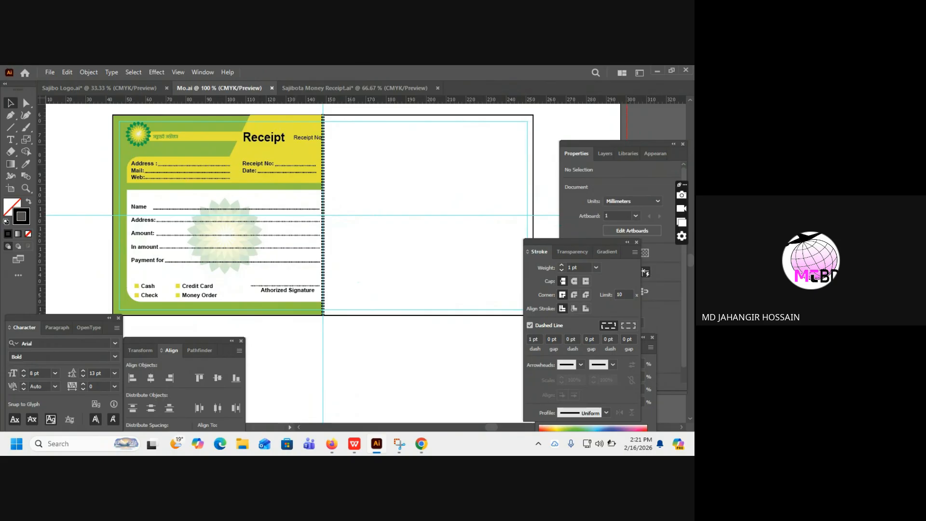
Step: Switch to the Google Meet call in Chrome, close the People list and open the meeting's recording controls
mouse_move(419, 448)
click(397, 417)
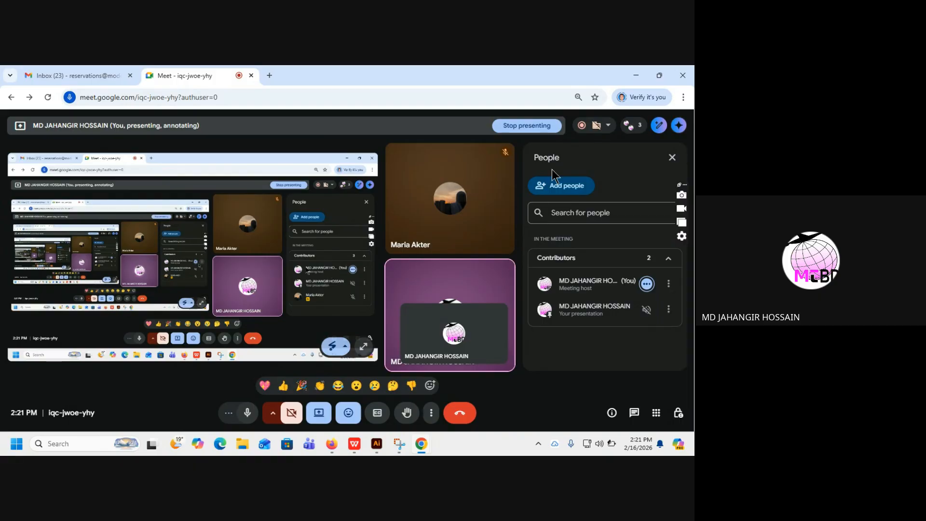
click(674, 159)
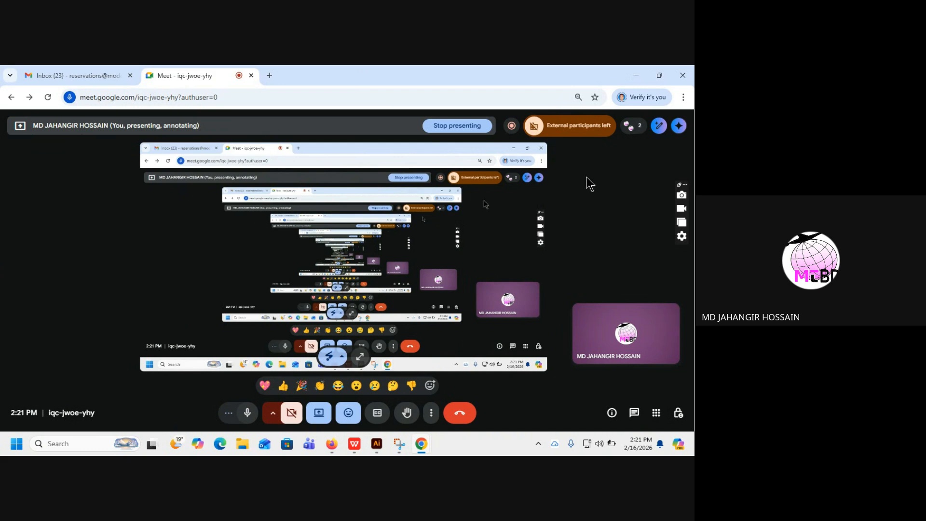
click(657, 413)
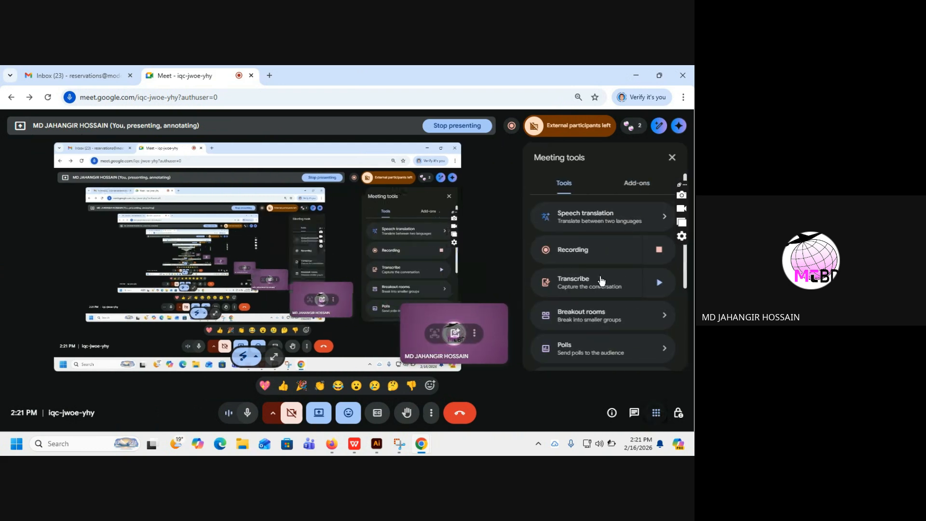
click(610, 256)
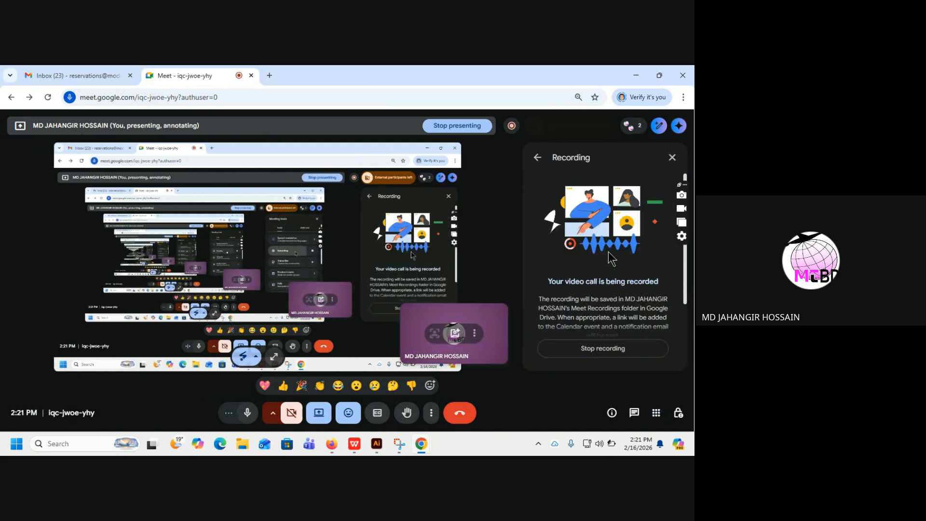